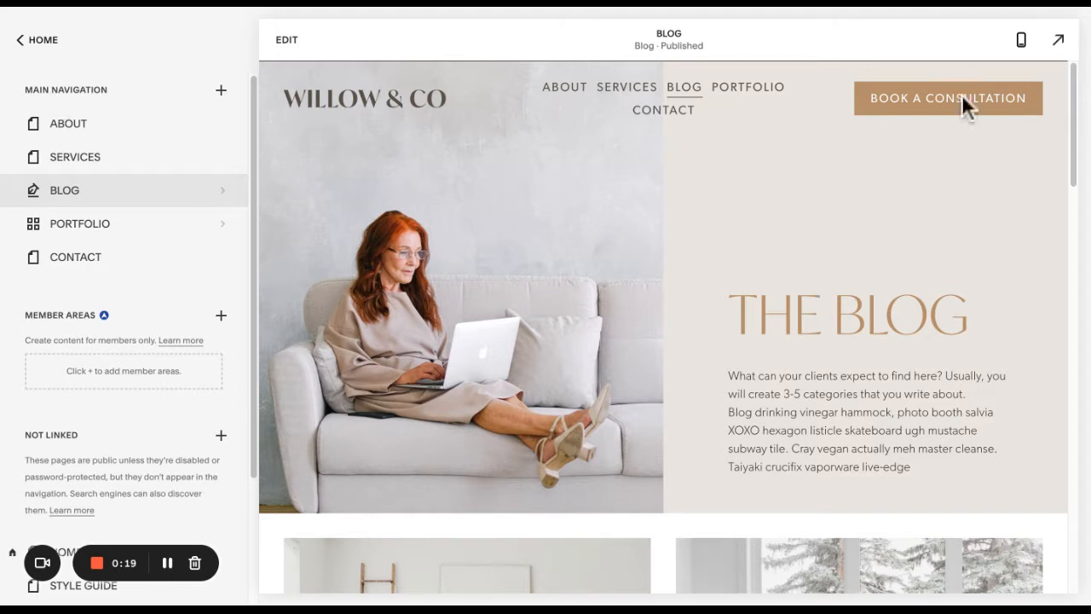
# Look over the Blog page in edit mode from the banner to the subscribe section, and leave editing with changes discarded
pyautogui.click(287, 39)
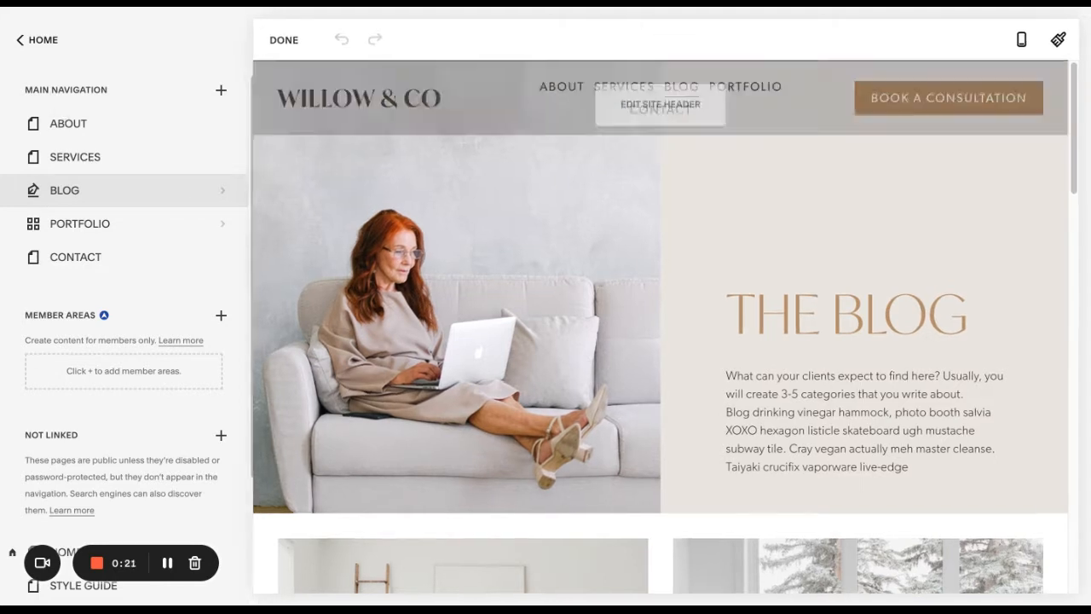
pyautogui.scroll(-6, 825, 102)
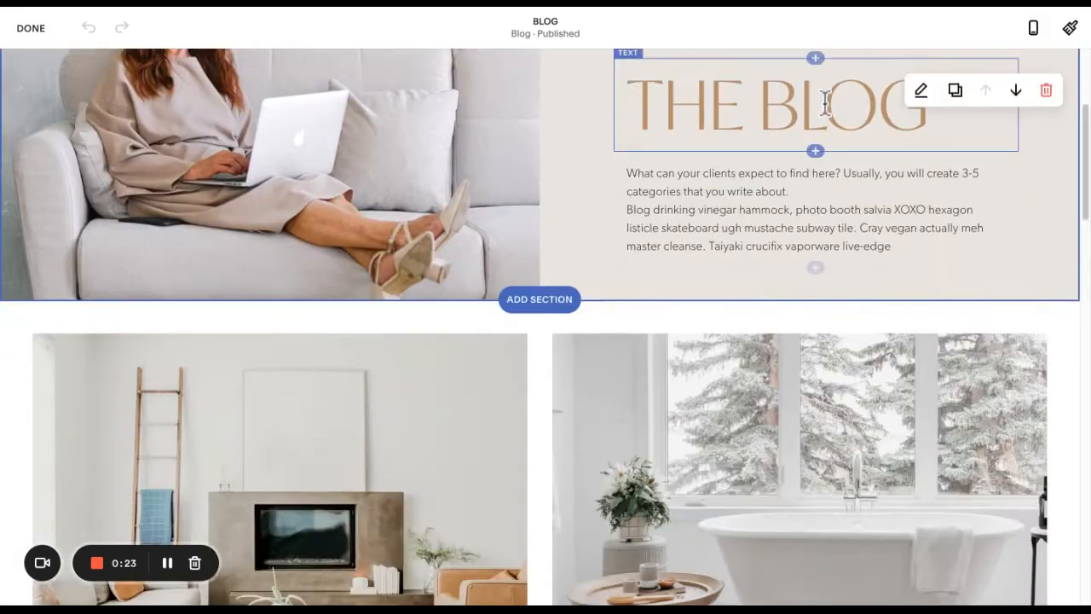
pyautogui.scroll(5, 825, 102)
pyautogui.scroll(1, 825, 103)
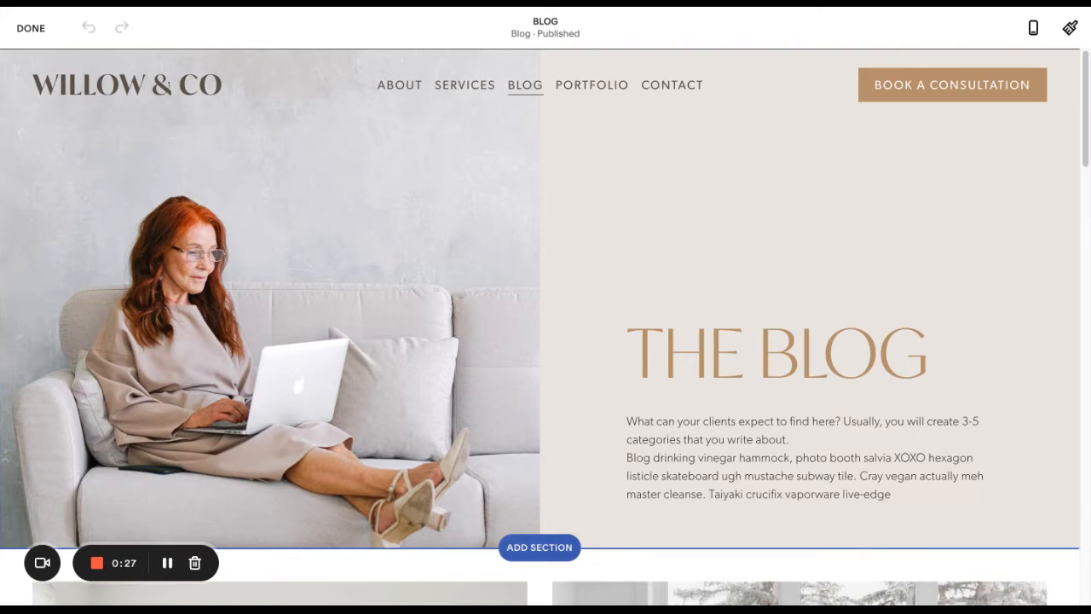
pyautogui.scroll(-6, 999, 471)
pyautogui.scroll(-10, 954, 552)
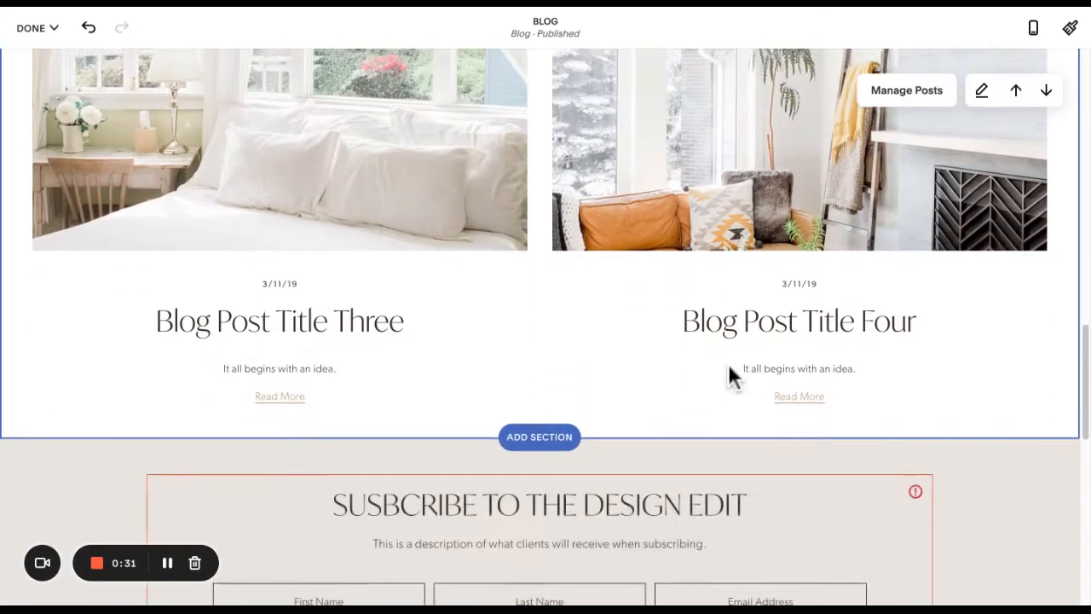
pyautogui.scroll(20, 731, 380)
pyautogui.click(38, 27)
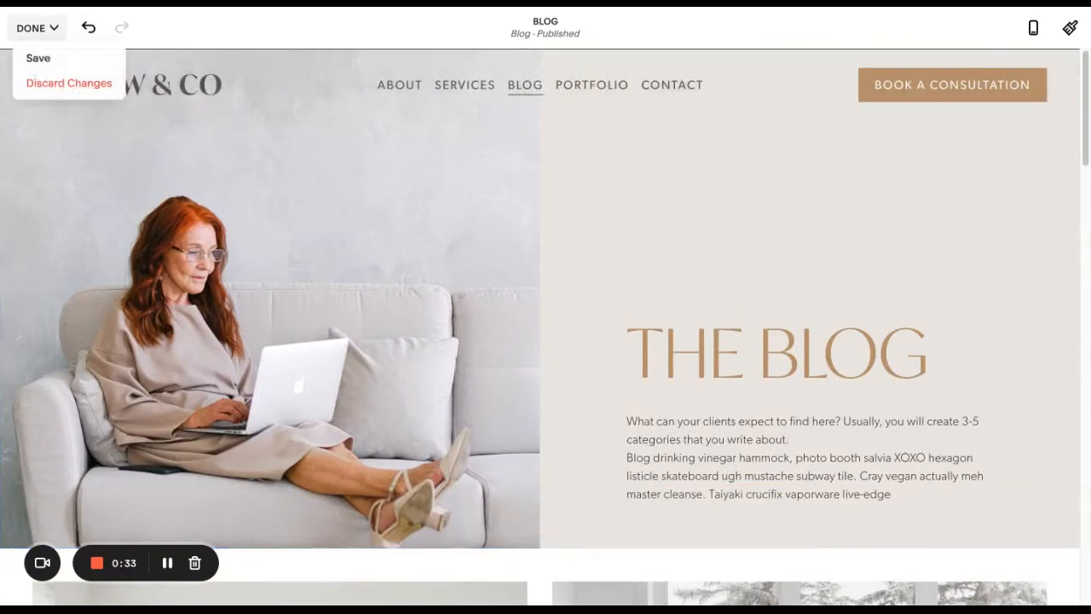
pyautogui.click(59, 83)
pyautogui.click(245, 142)
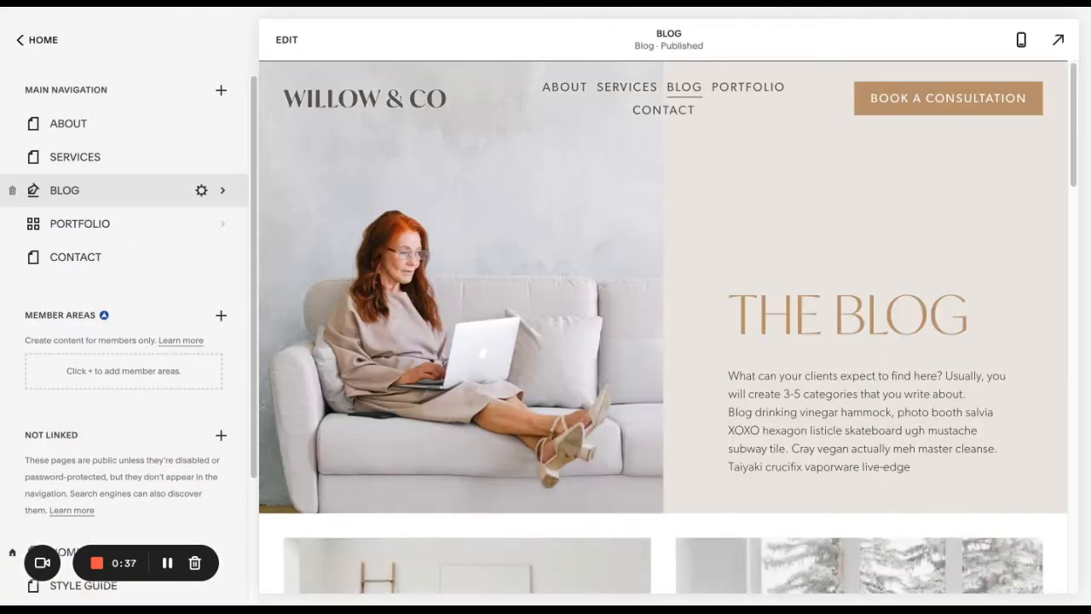
# Open the Blog page's list of posts and look through the page preview down to the subscribe form
pyautogui.click(102, 190)
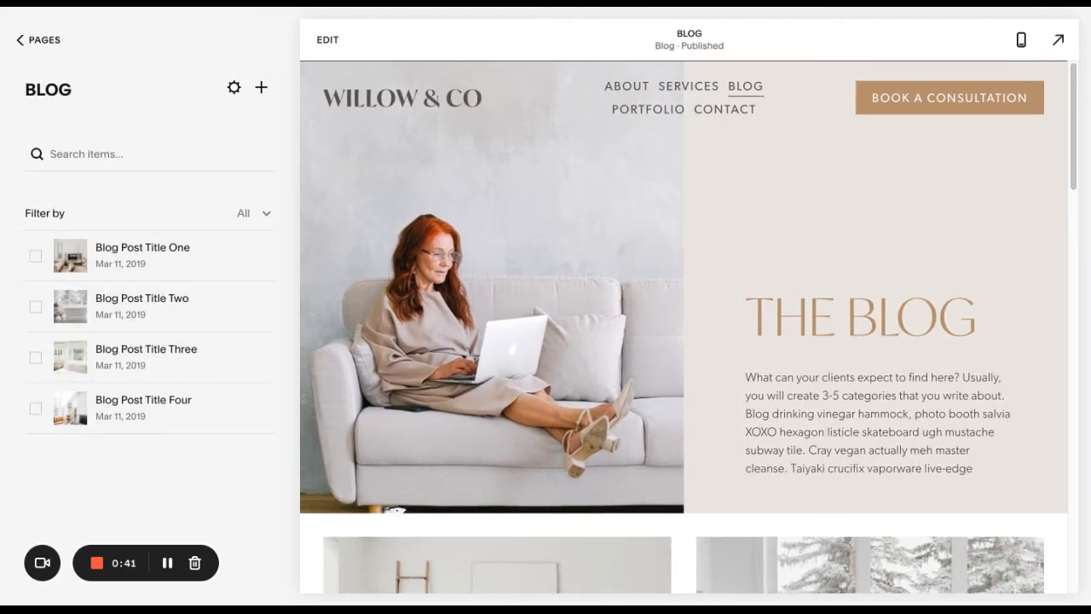
pyautogui.scroll(-12, 684, 328)
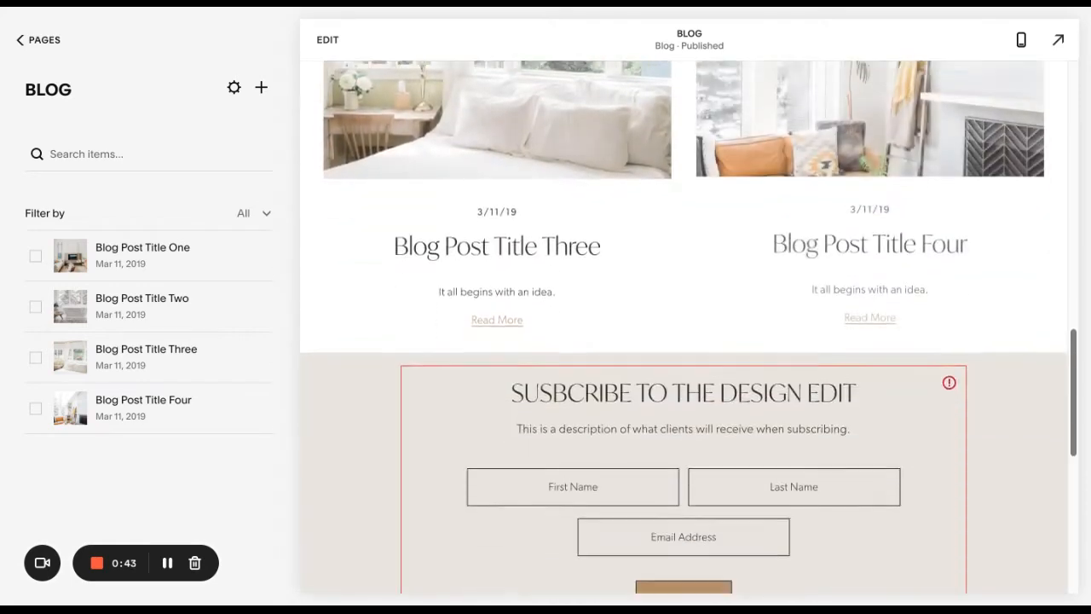
pyautogui.scroll(3, 684, 328)
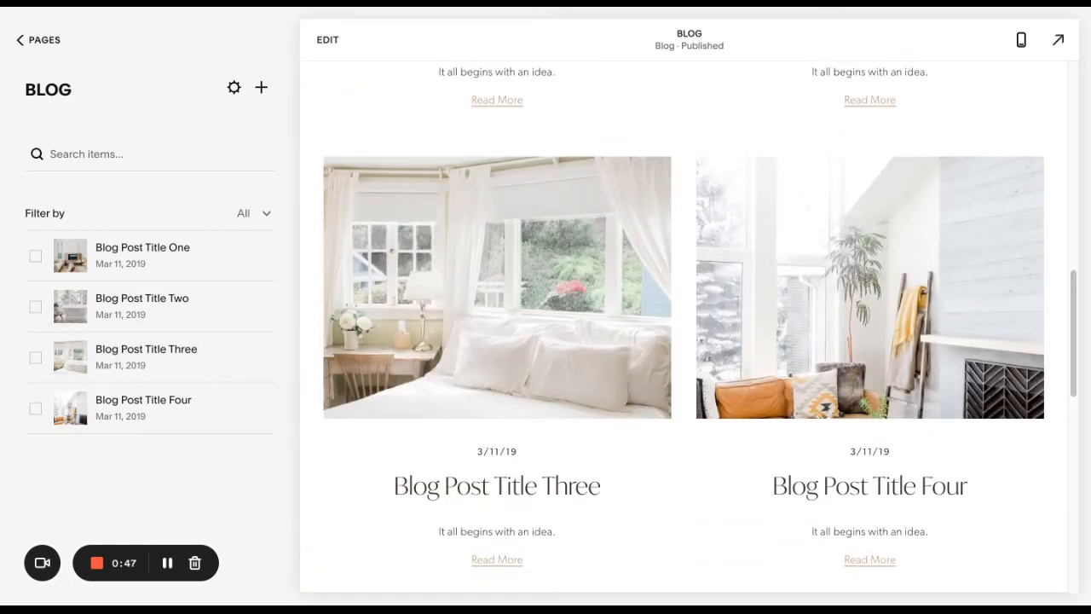
pyautogui.scroll(9, 684, 327)
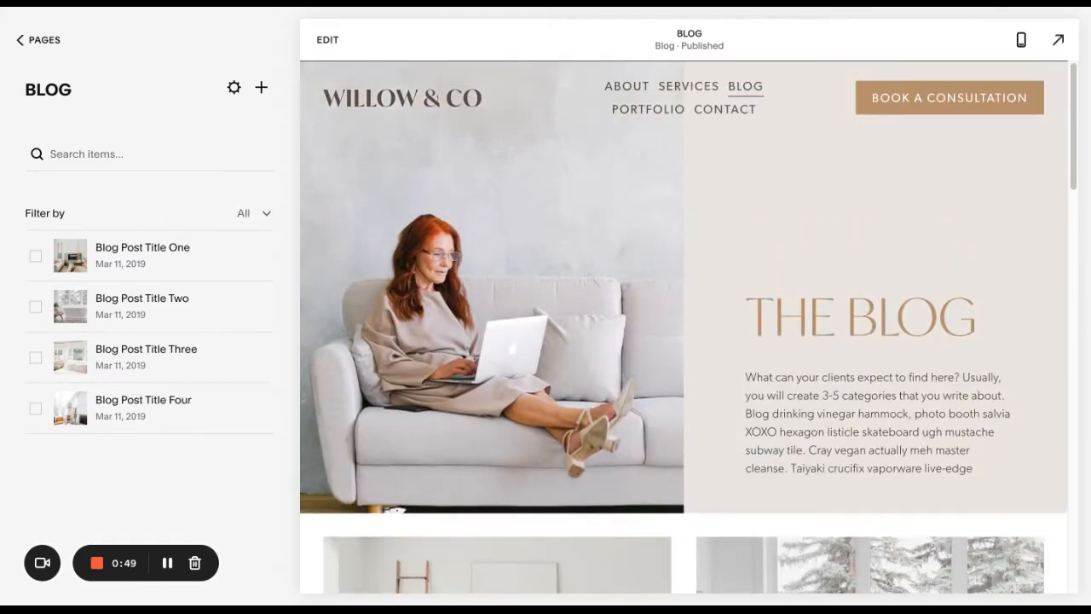
# Edit the Blog page and add a blank section between the THE BLOG banner and the blog posts
pyautogui.click(327, 39)
pyautogui.scroll(-2, 657, 256)
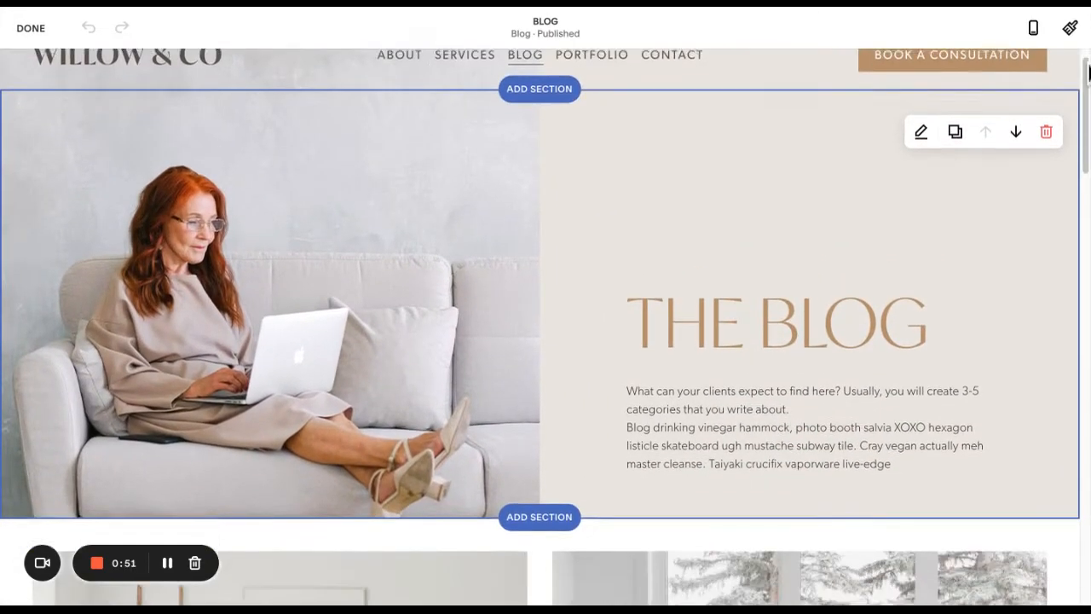
pyautogui.scroll(3, 682, 239)
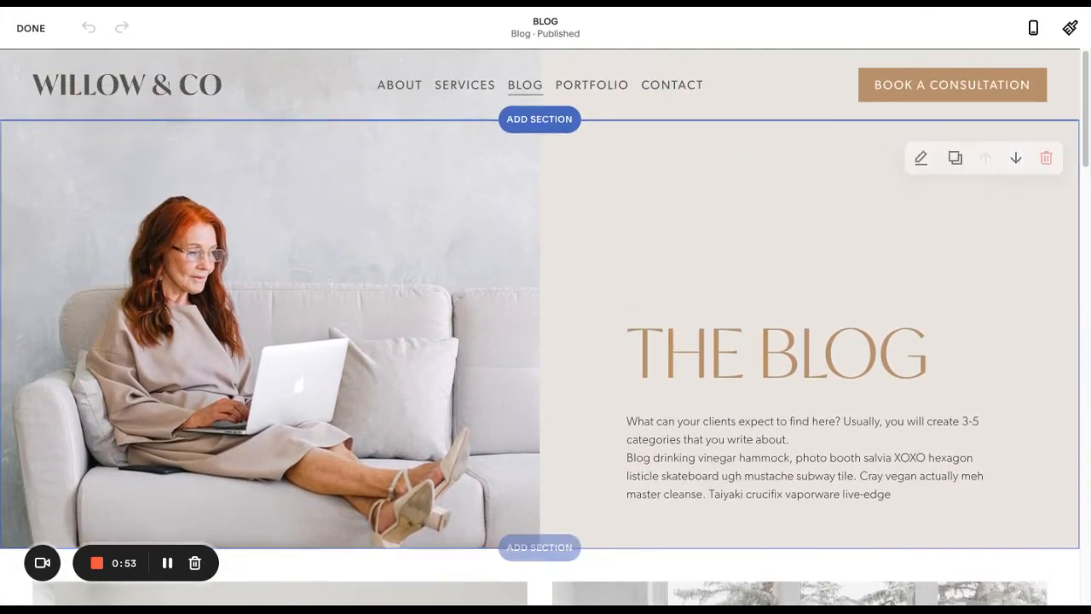
pyautogui.scroll(-5, 621, 236)
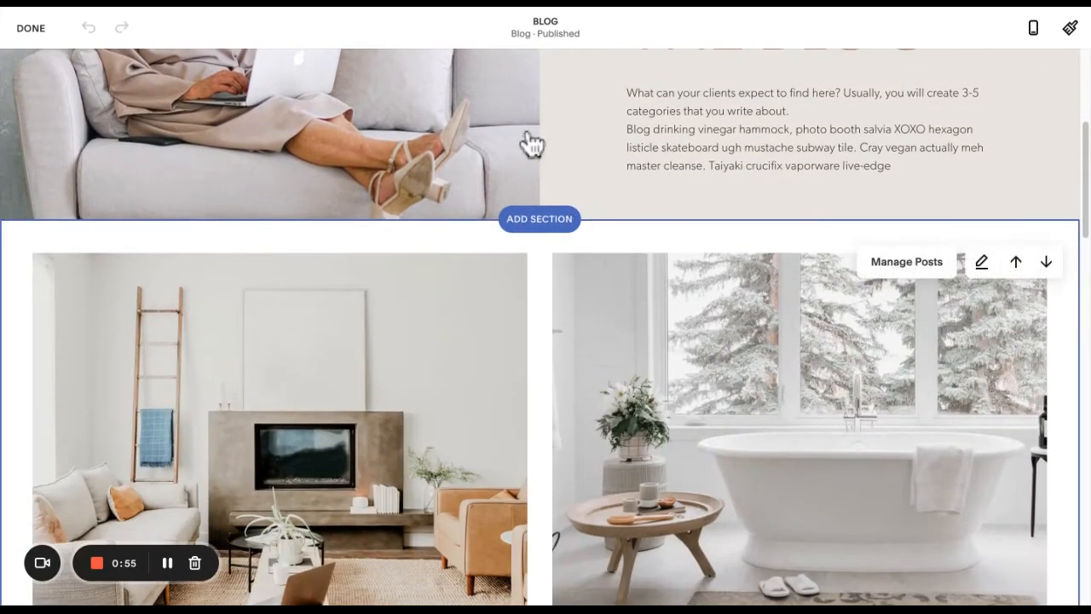
pyautogui.click(528, 130)
pyautogui.scroll(-3, 622, 287)
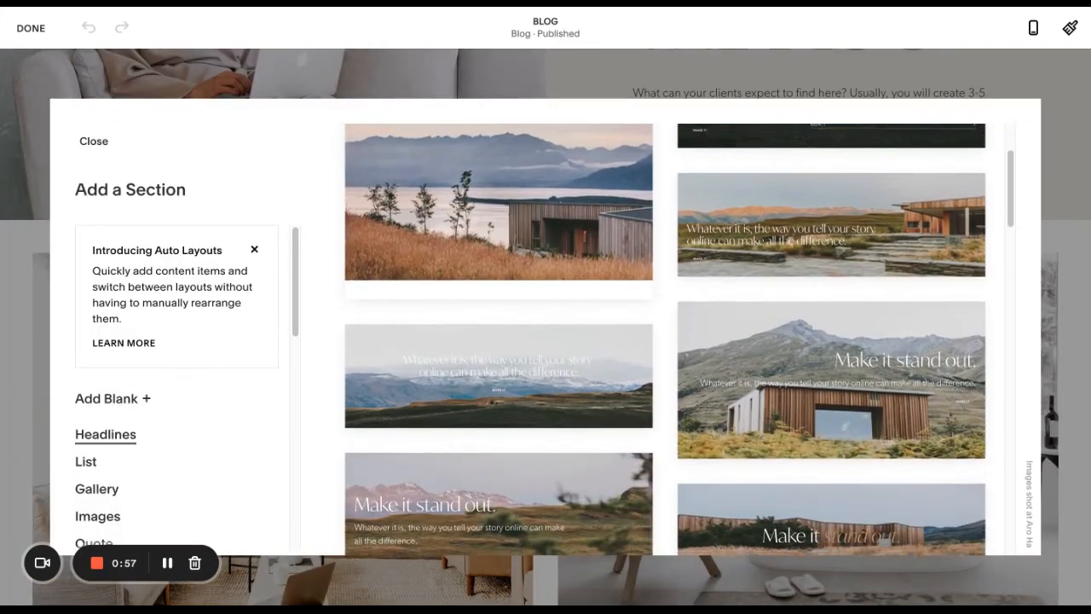
pyautogui.scroll(-3, 179, 384)
pyautogui.scroll(3, 179, 384)
pyautogui.scroll(1, 113, 398)
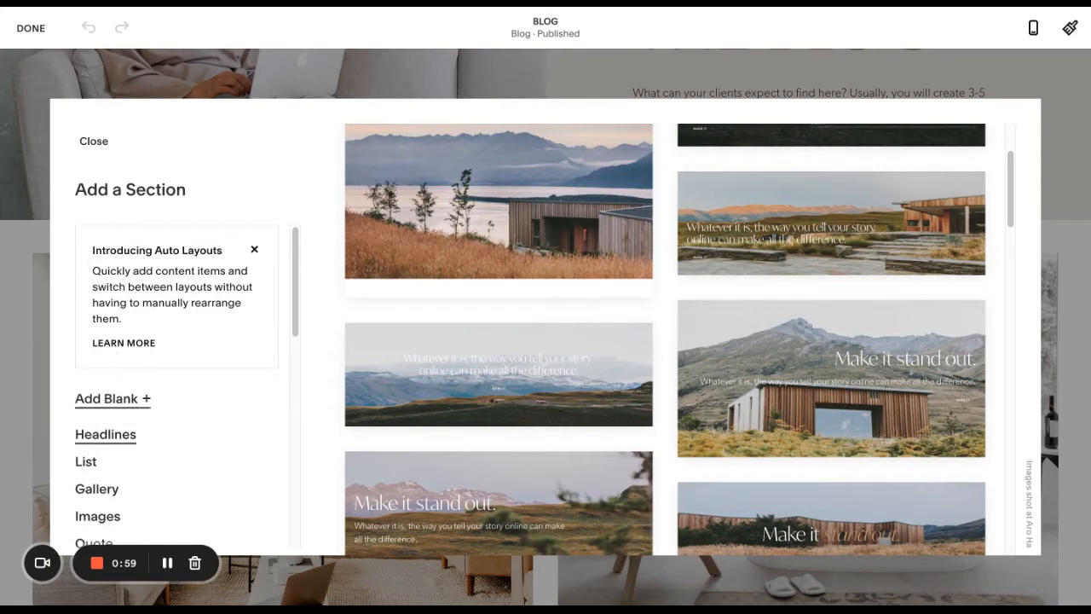
pyautogui.click(205, 409)
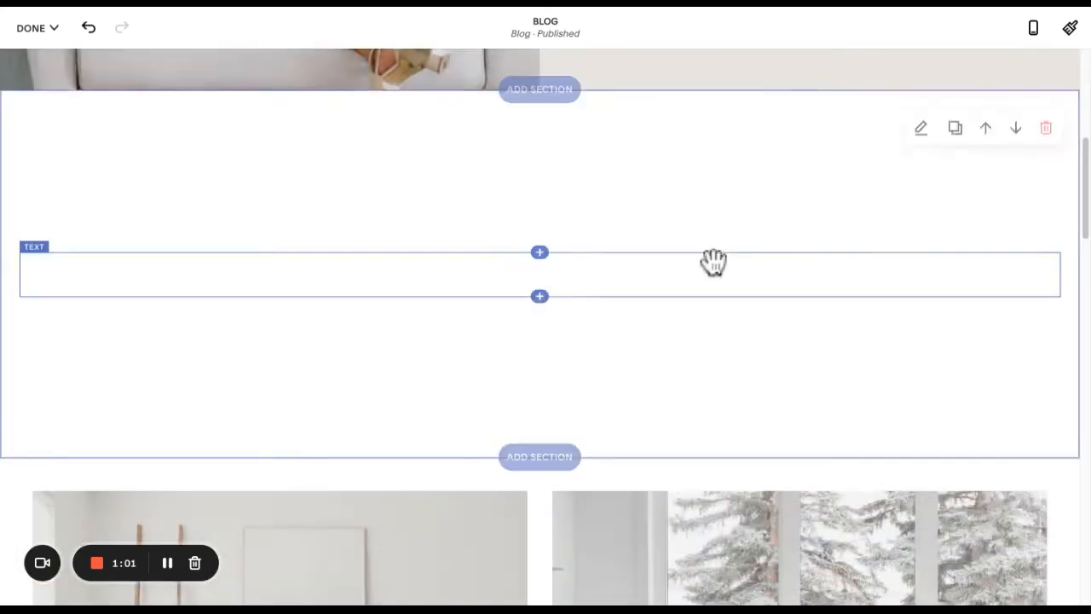
# Insert a Summary block in the blank section and select the BLOG page as its content source
pyautogui.click(539, 251)
pyautogui.scroll(-2, 955, 278)
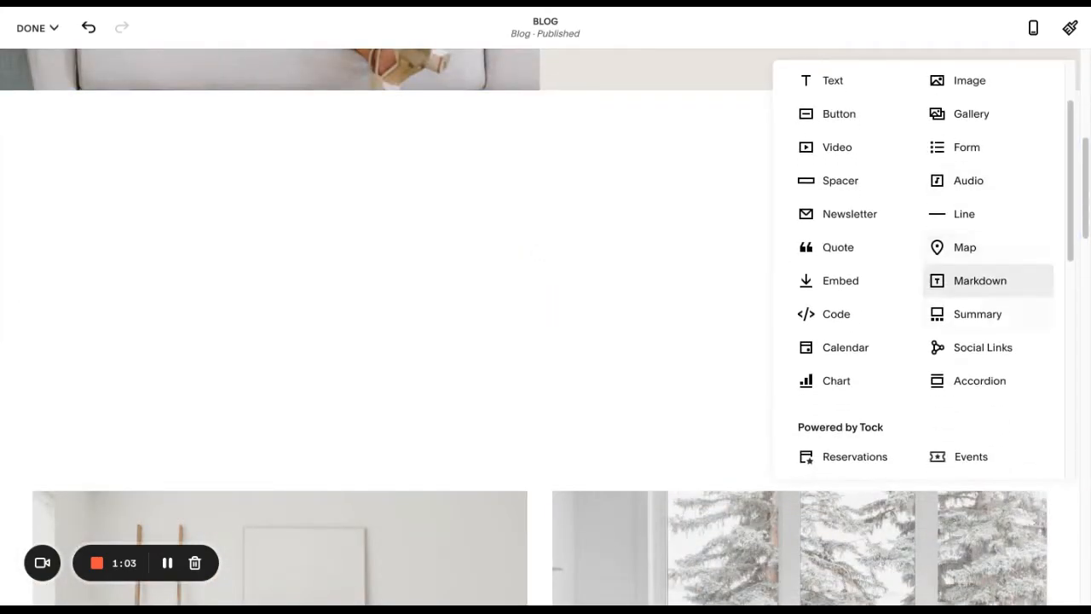
pyautogui.click(977, 313)
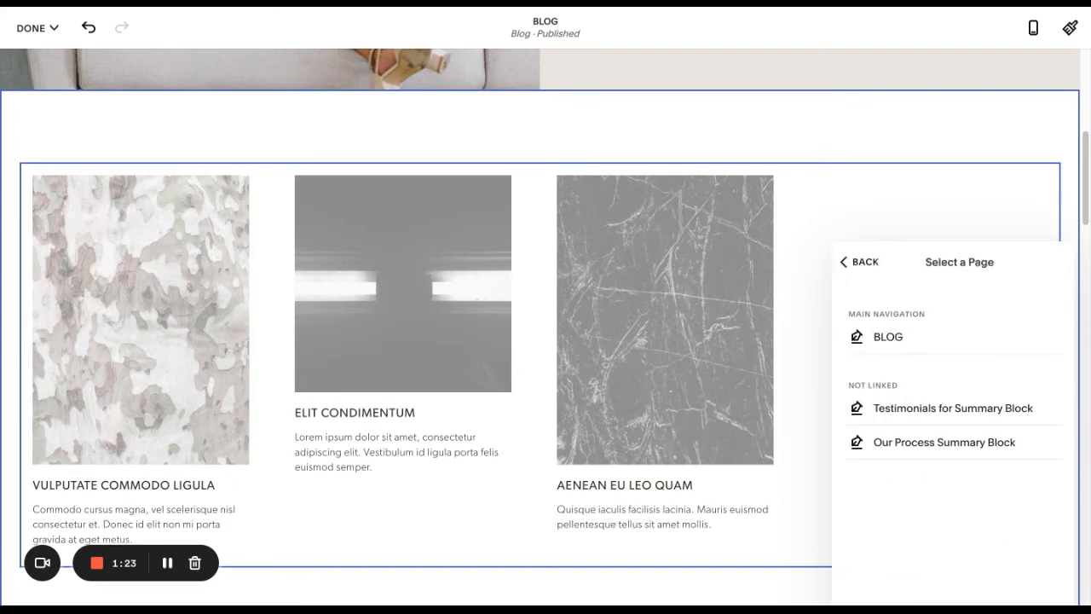
pyautogui.click(887, 337)
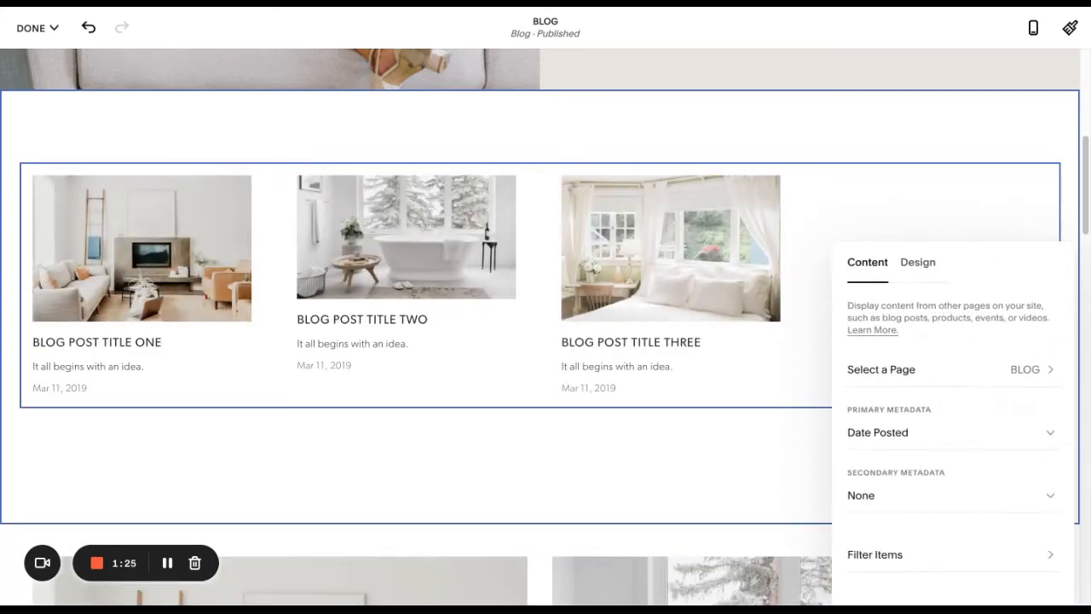
pyautogui.scroll(-10, 546, 324)
pyautogui.scroll(10, 545, 324)
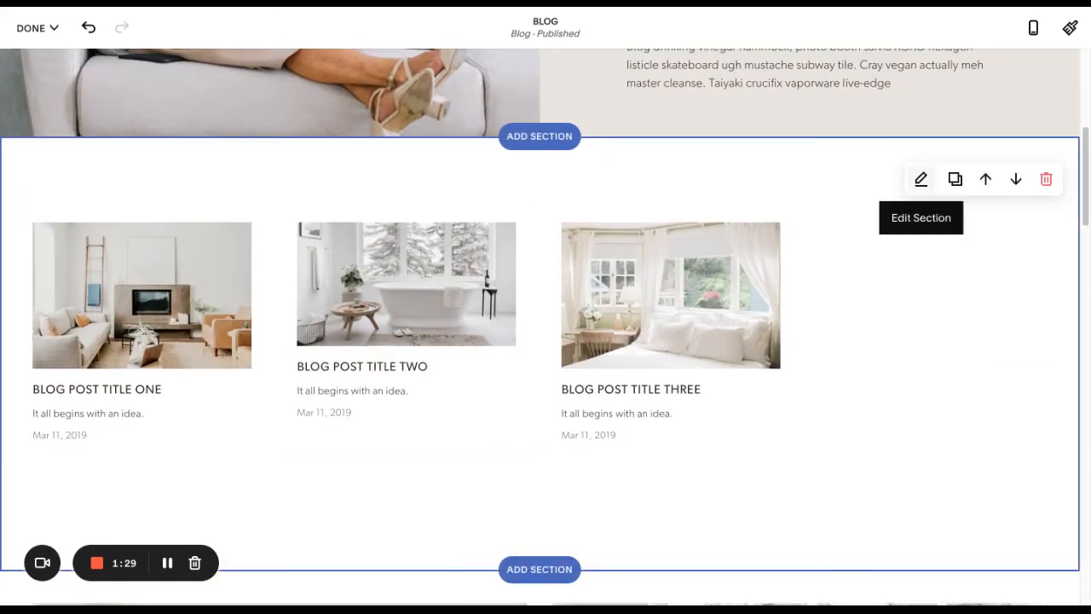
# Change the summary block's design layout to Carousel
pyautogui.click(921, 179)
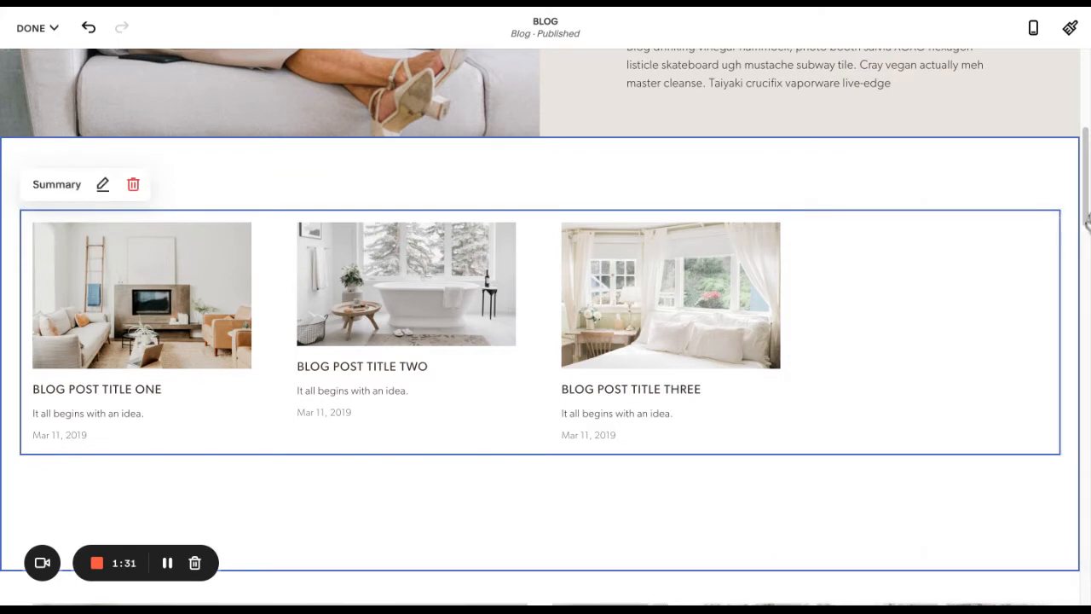
pyautogui.doubleClick(980, 256)
pyautogui.click(919, 244)
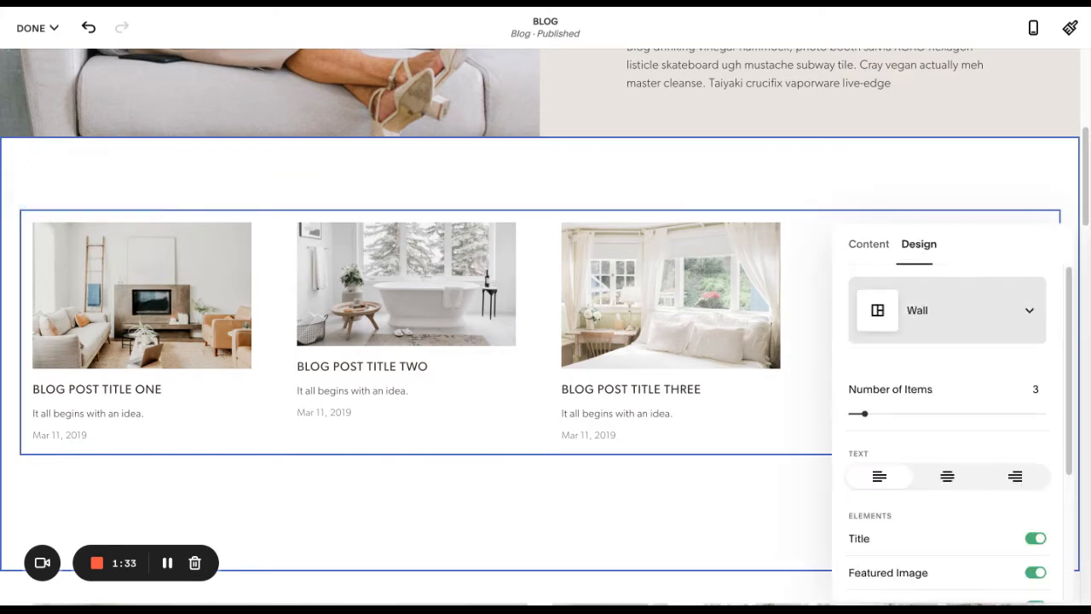
pyautogui.scroll(-1, 946, 426)
pyautogui.click(946, 285)
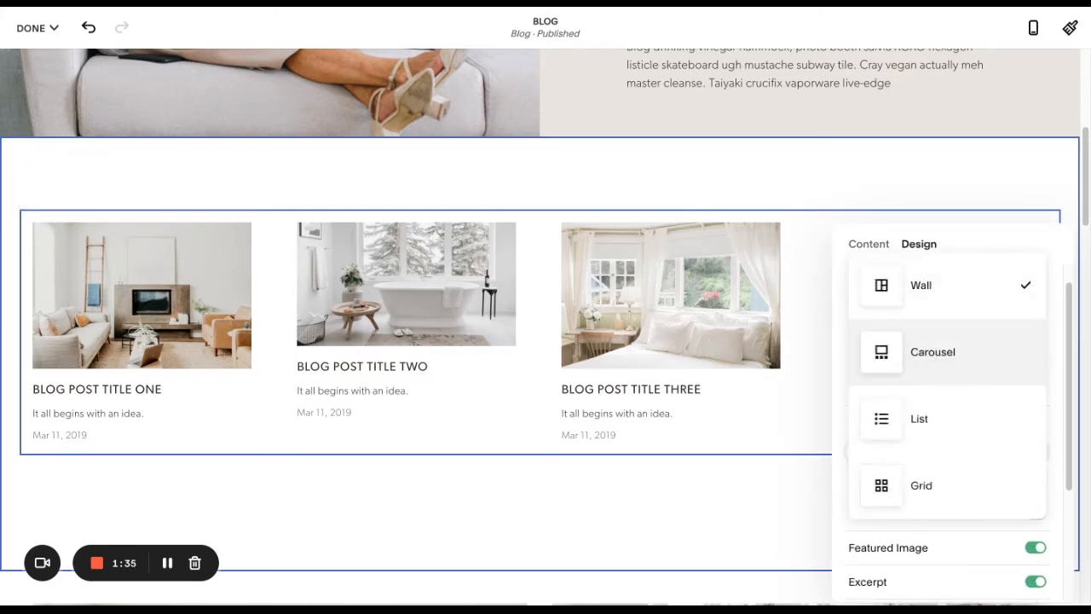
pyautogui.click(933, 351)
pyautogui.click(946, 285)
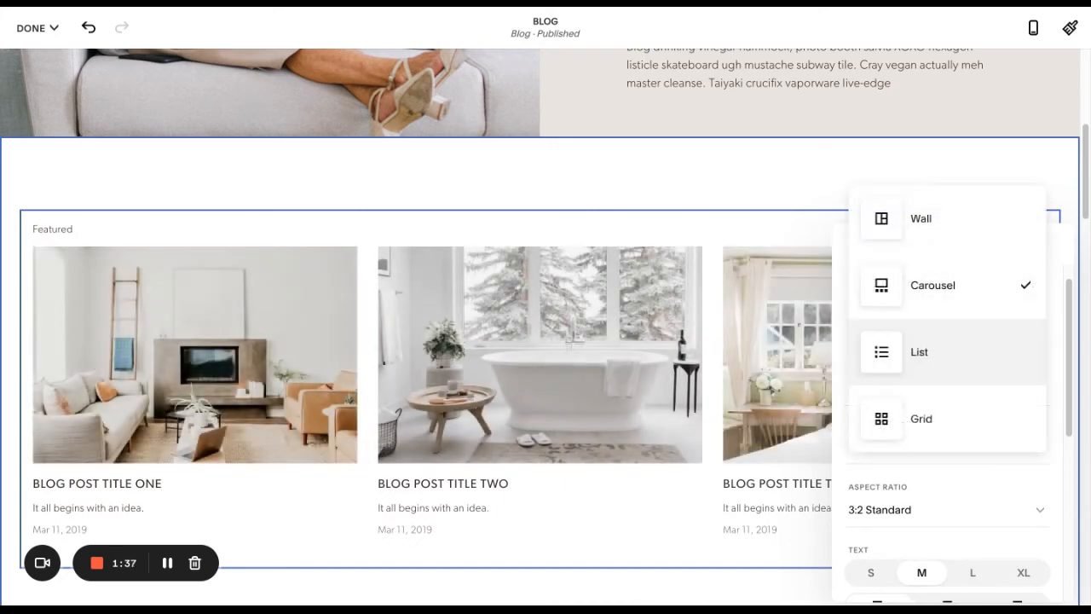
pyautogui.click(932, 284)
# Set the aspect ratio of the summary block's images to 1:1 Square
pyautogui.scroll(-3, 947, 393)
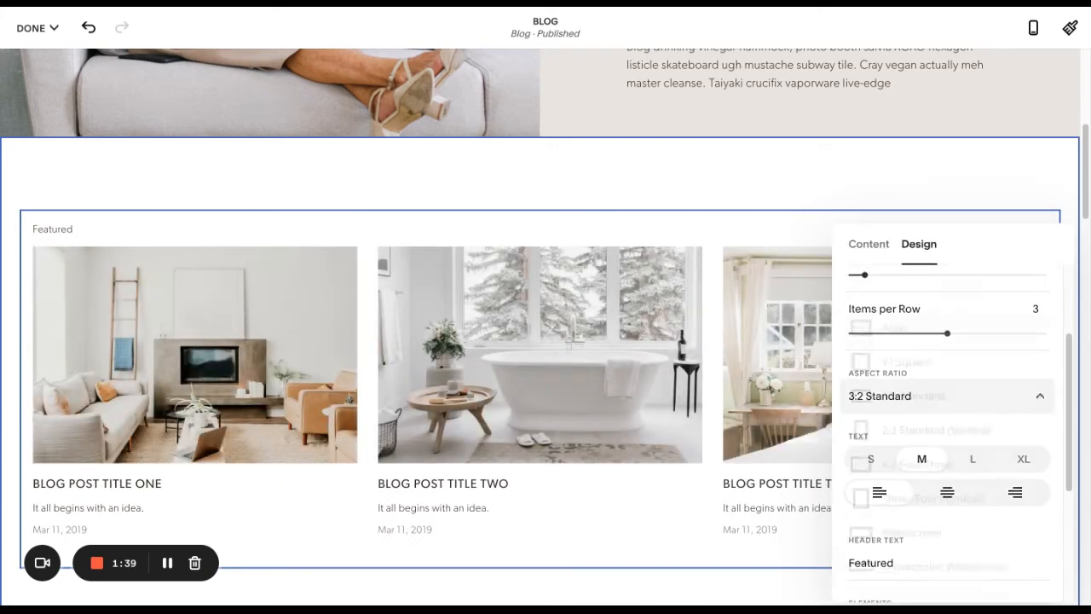
pyautogui.click(947, 392)
pyautogui.click(906, 361)
pyautogui.scroll(-2, 946, 427)
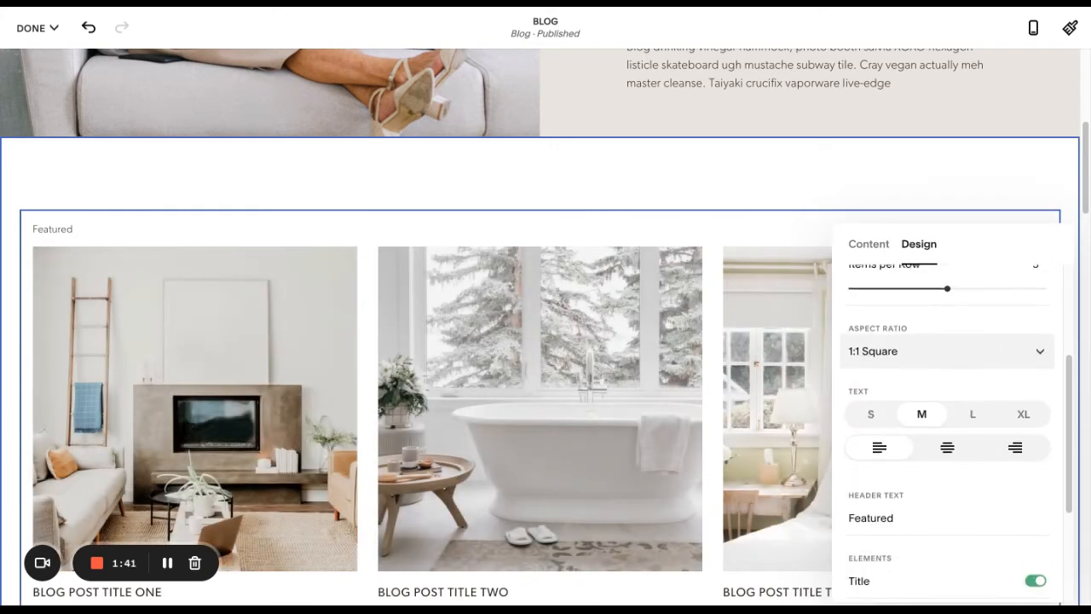
# Turn off the Excerpt element in the summary block's design settings
pyautogui.scroll(-1, 946, 426)
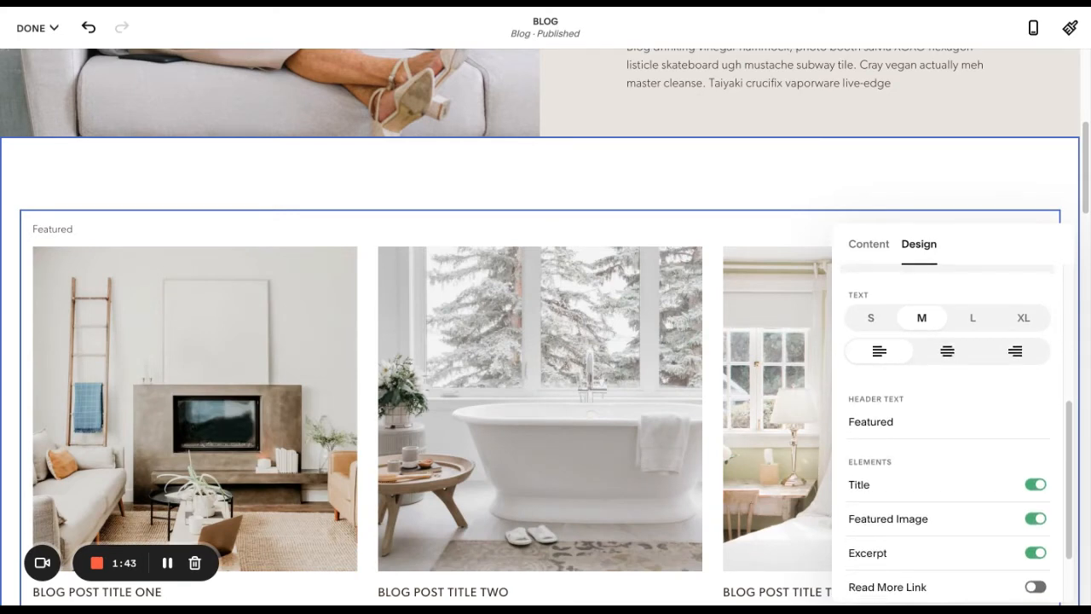
pyautogui.scroll(-1, 946, 426)
pyautogui.scroll(-1, 946, 426)
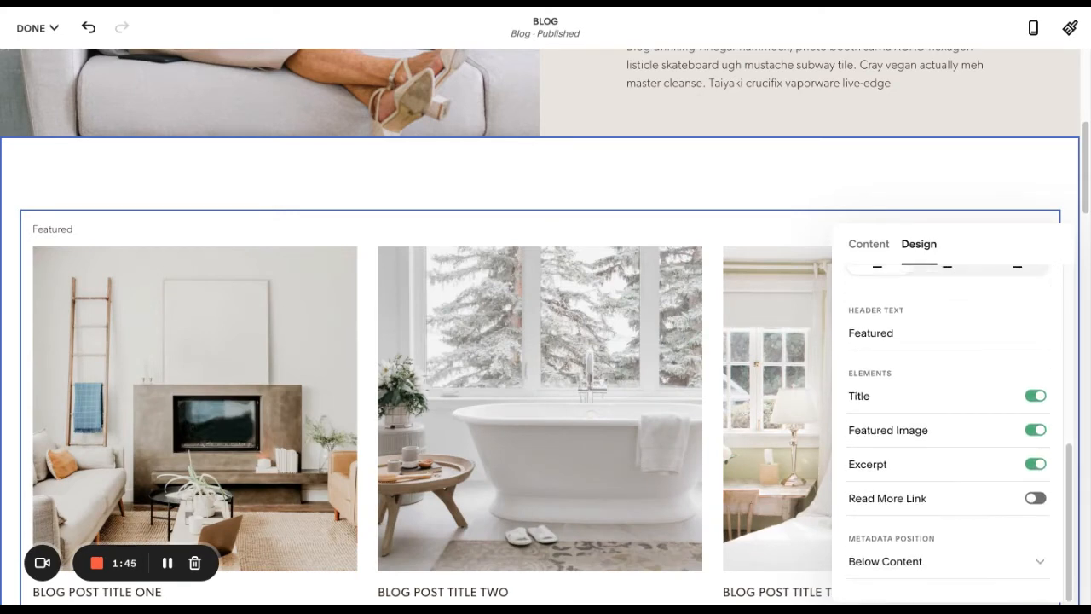
pyautogui.click(1035, 464)
pyautogui.scroll(2, 946, 427)
pyautogui.scroll(5, 946, 426)
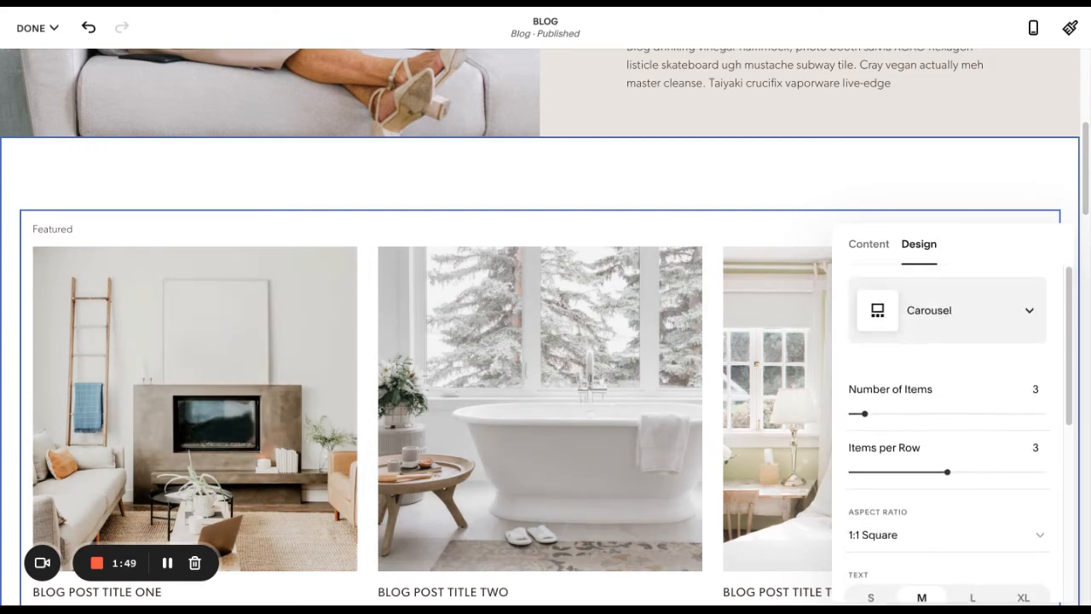
# Open the summary block's Filter Items options for category, tag and featured posts
pyautogui.scroll(-7, 946, 426)
pyautogui.click(869, 244)
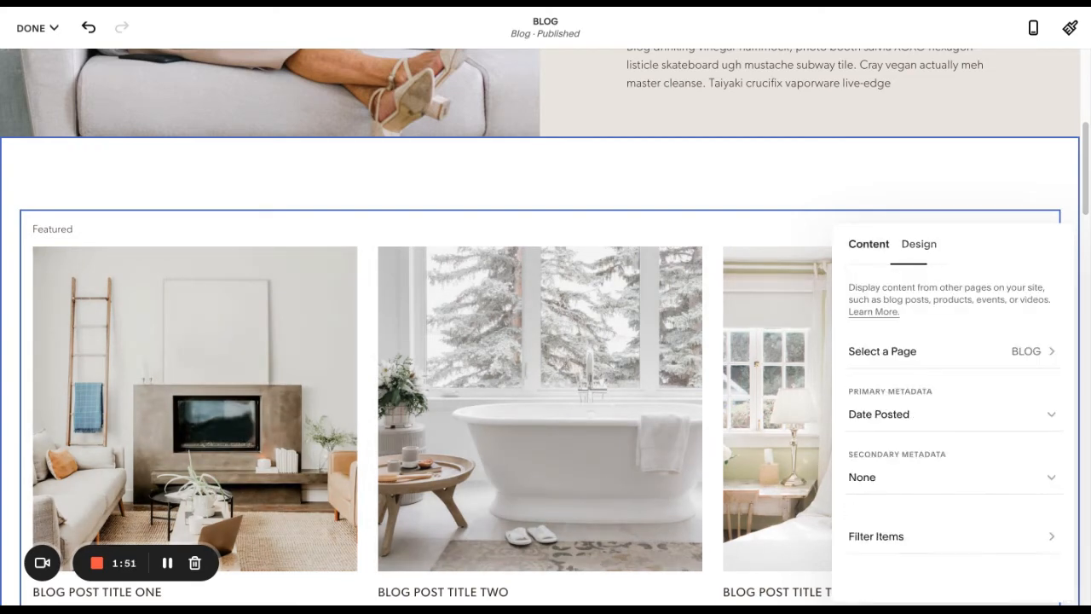
pyautogui.click(878, 534)
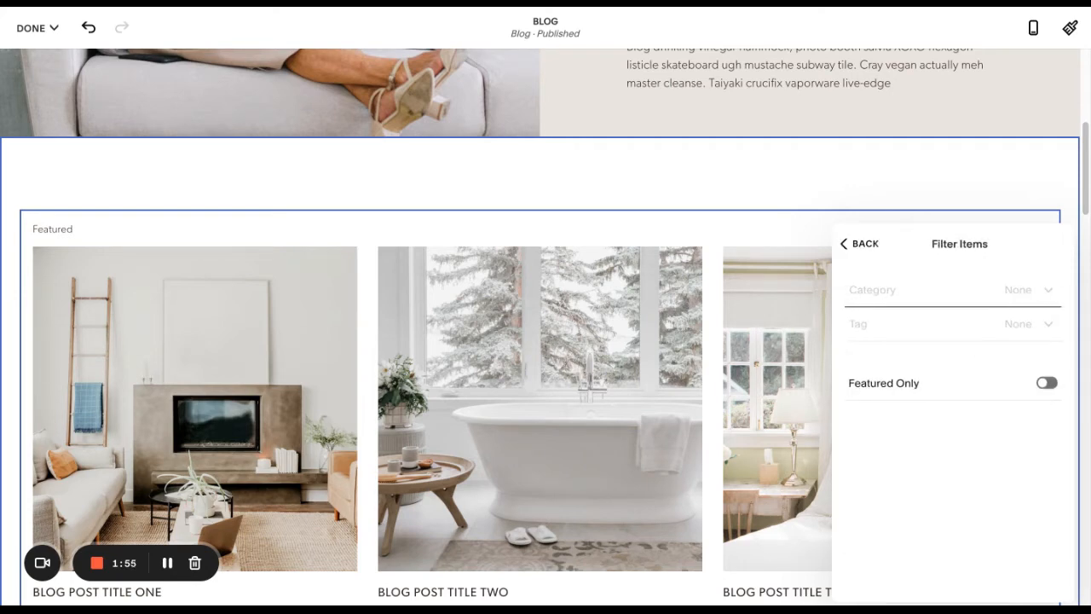
# Close the block settings and compare the summary carousel with the full blog post grid below it
pyautogui.scroll(-3, 546, 326)
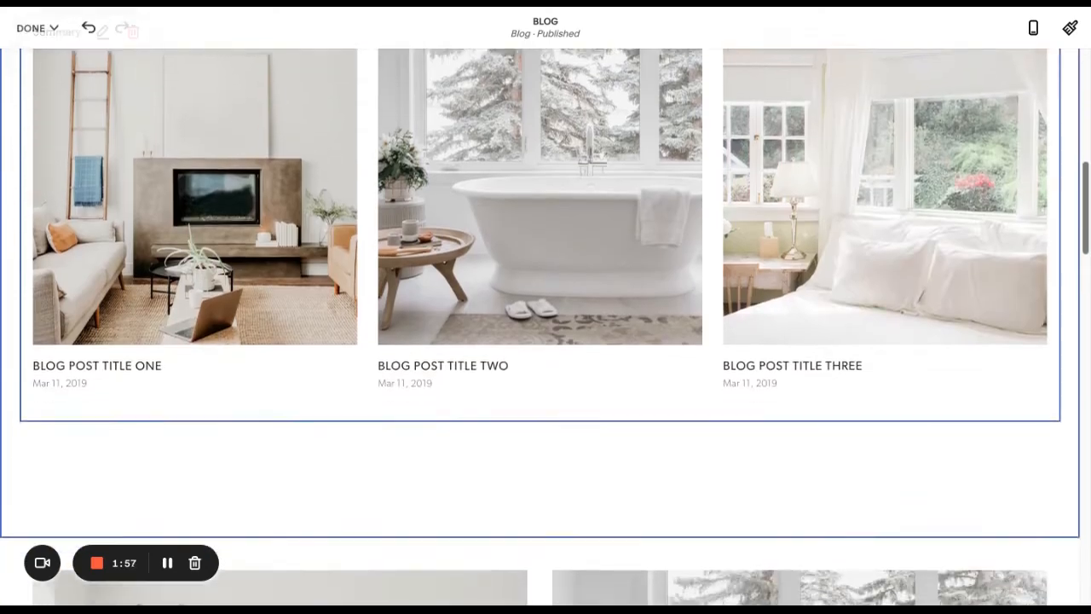
pyautogui.scroll(-5, 546, 326)
pyautogui.scroll(3, 546, 326)
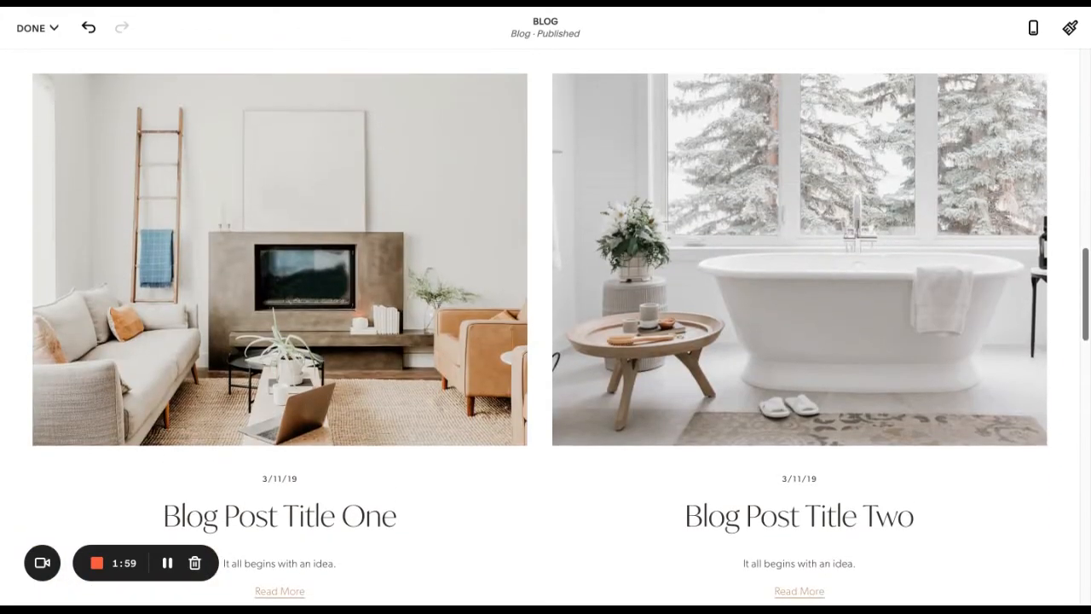
pyautogui.scroll(10, 546, 327)
pyautogui.scroll(-10, 546, 326)
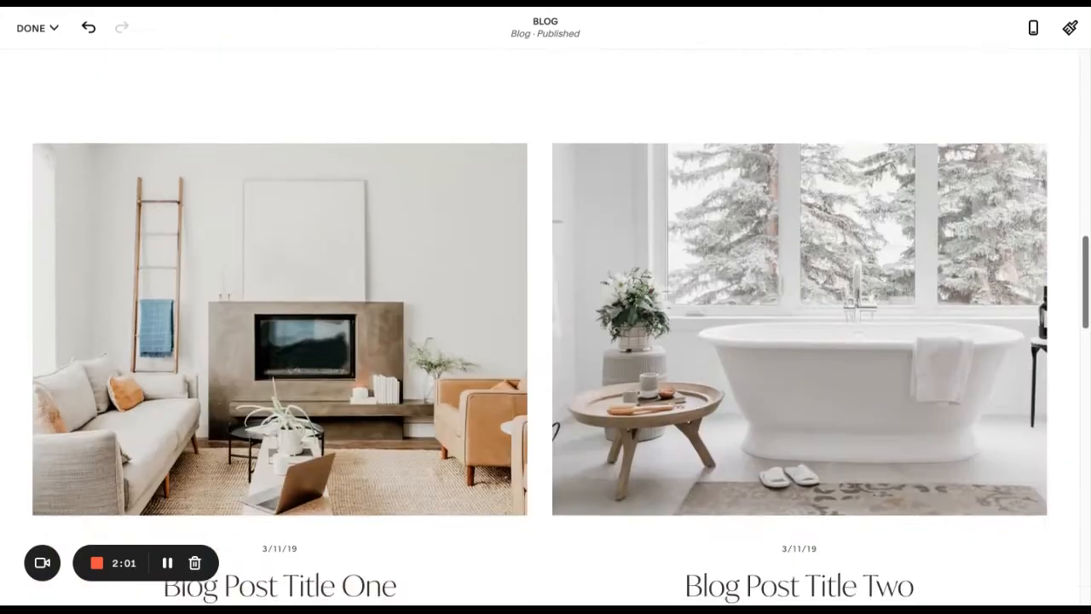
pyautogui.scroll(3, 545, 327)
pyautogui.scroll(-6, 446, 389)
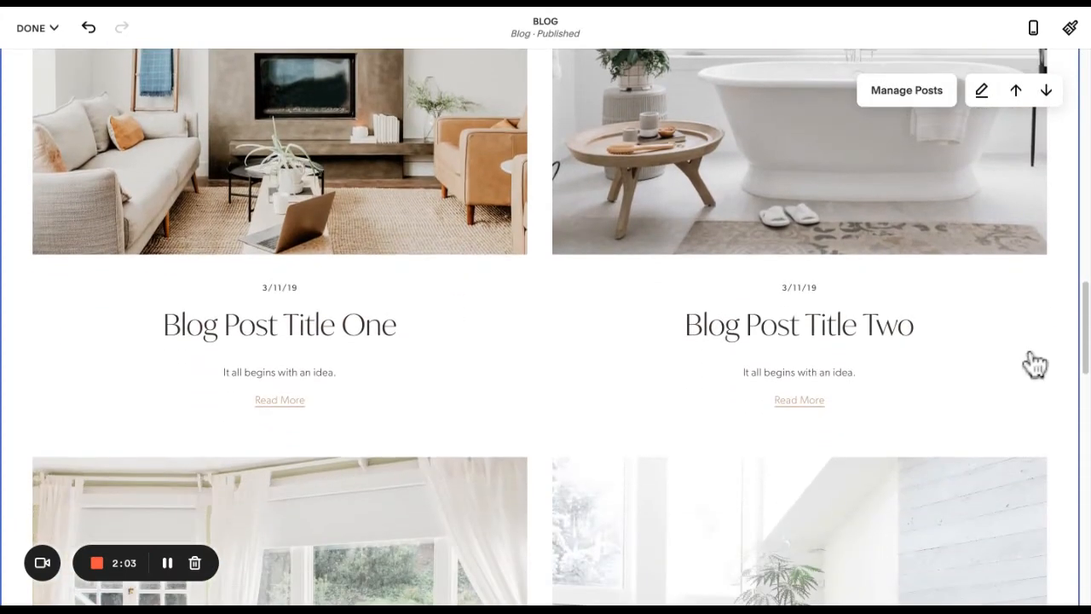
# Return to the Featured summary block and reopen its Filter Items options for category, tag and featured posts
pyautogui.scroll(2, 256, 204)
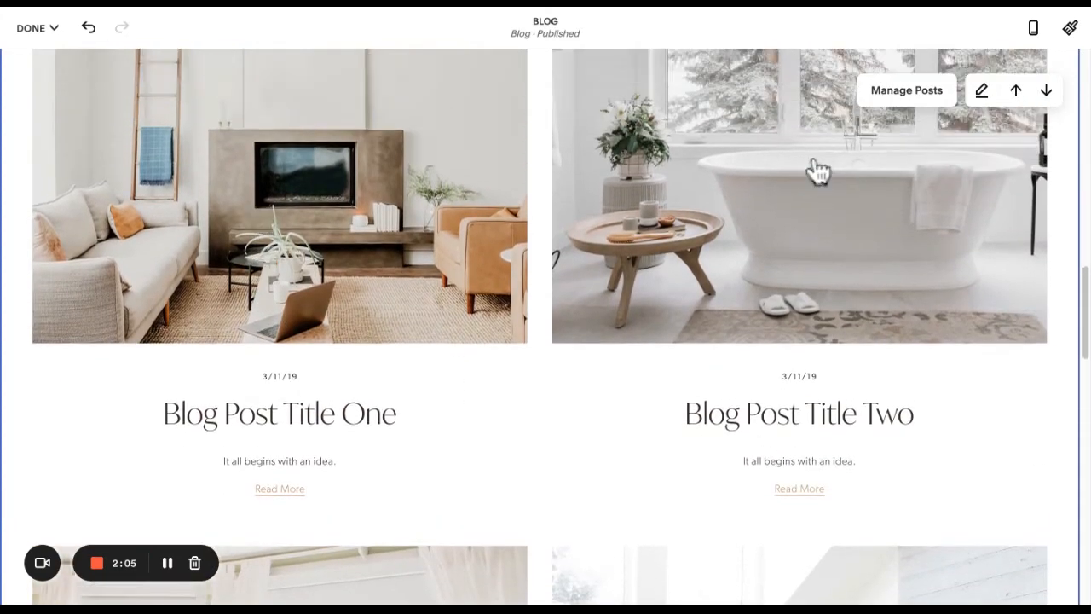
pyautogui.scroll(10, 546, 326)
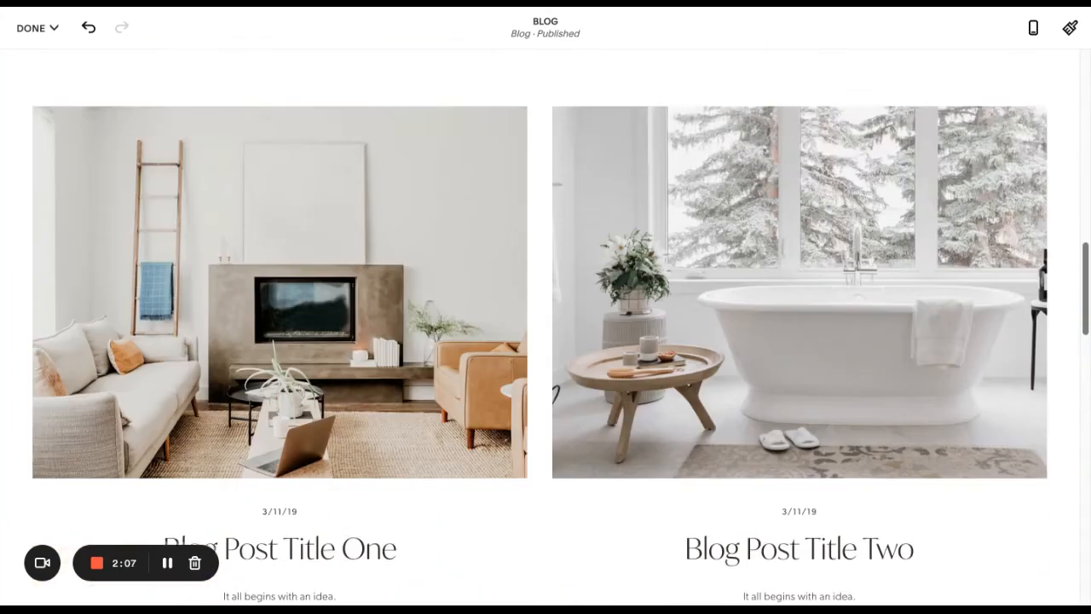
pyautogui.scroll(-1, 540, 308)
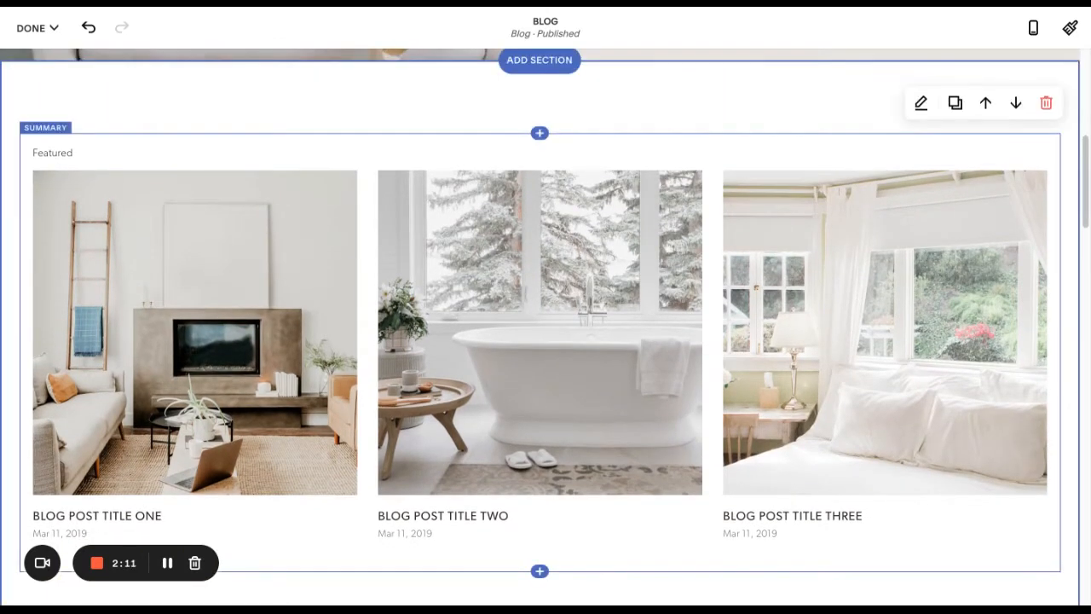
pyautogui.scroll(1, 219, 134)
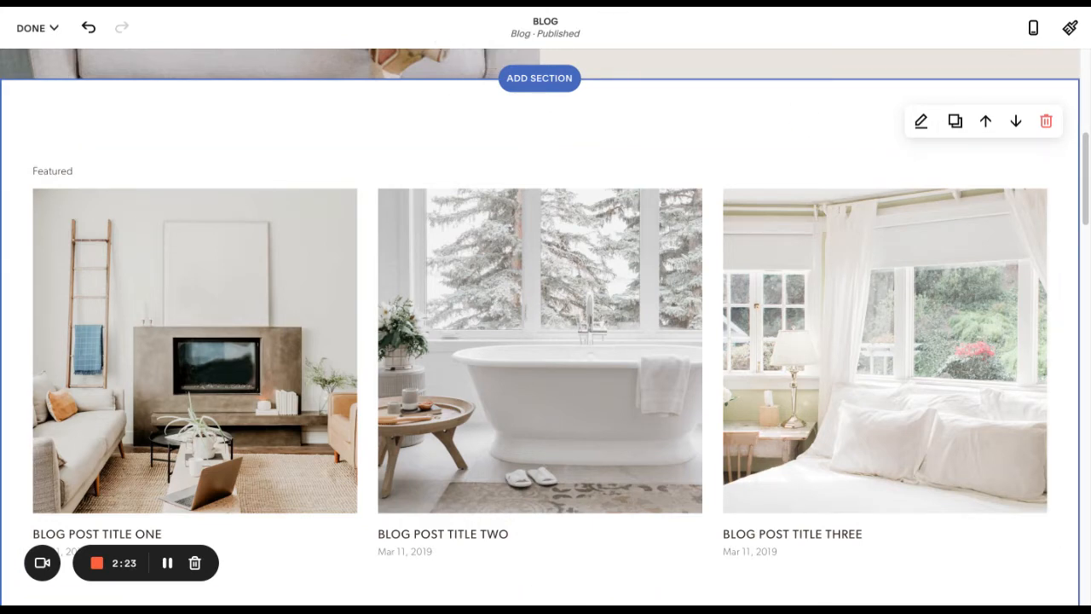
pyautogui.click(920, 121)
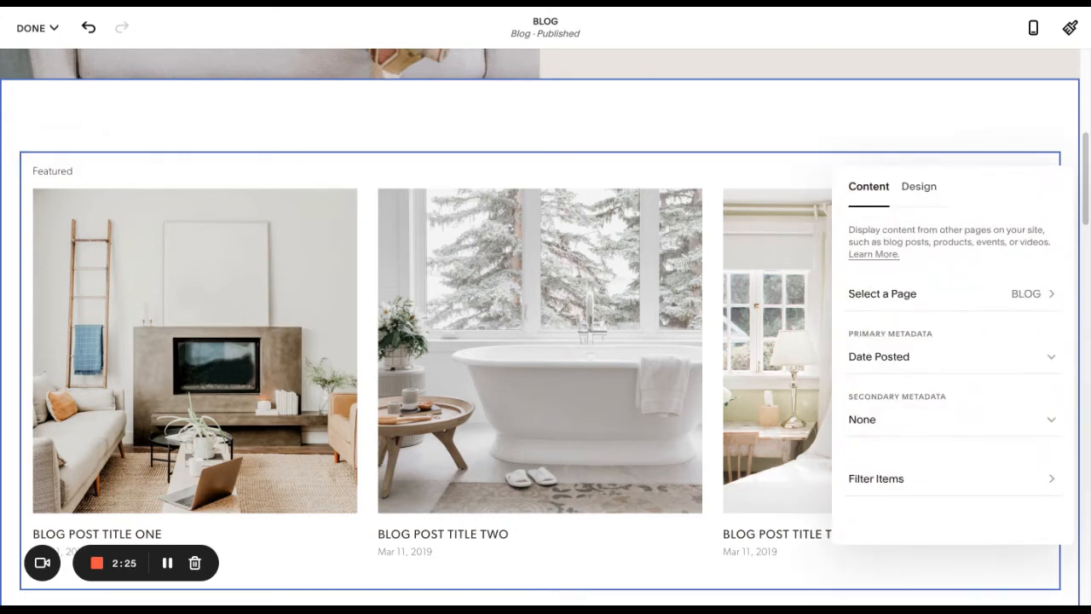
pyautogui.click(876, 478)
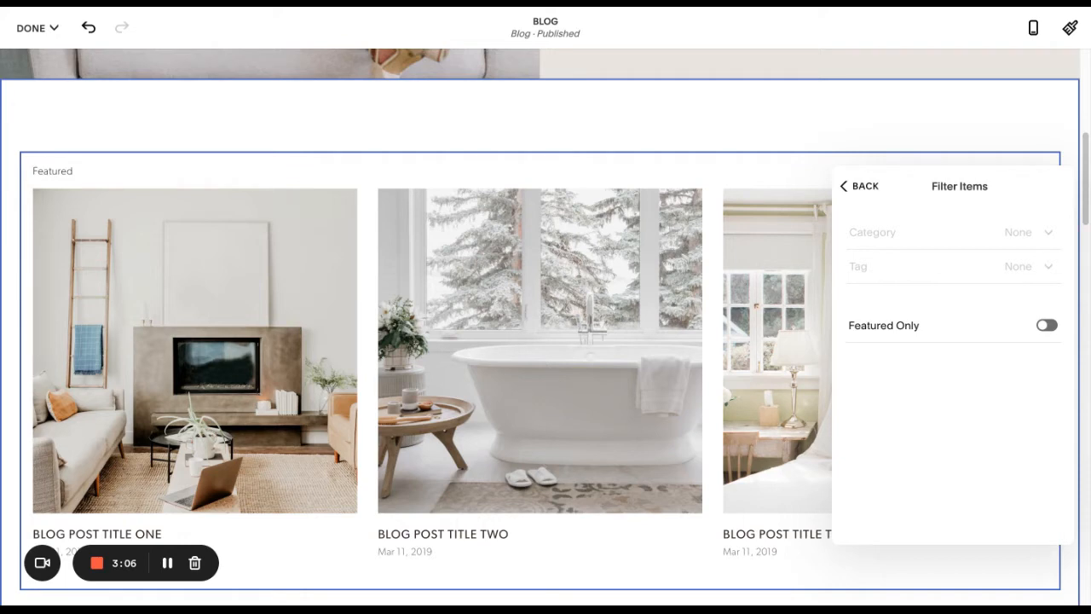
pyautogui.click(167, 563)
pyautogui.click(167, 563)
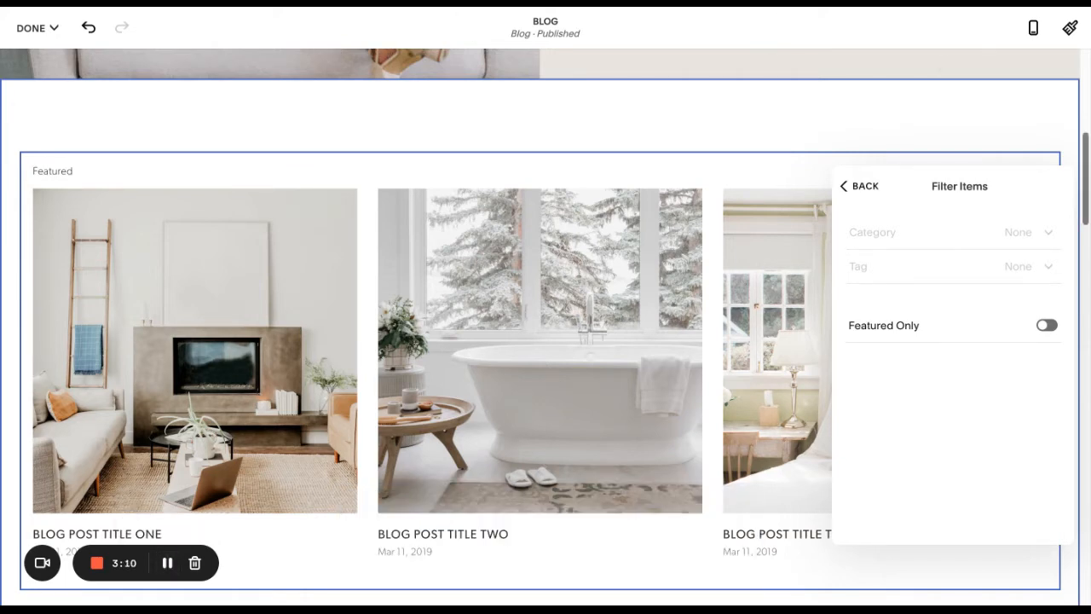
# Close the filter options and examine how the Featured summary row and the main two-column post list sit together on the page
pyautogui.scroll(5, 546, 324)
pyautogui.scroll(-5, 483, 120)
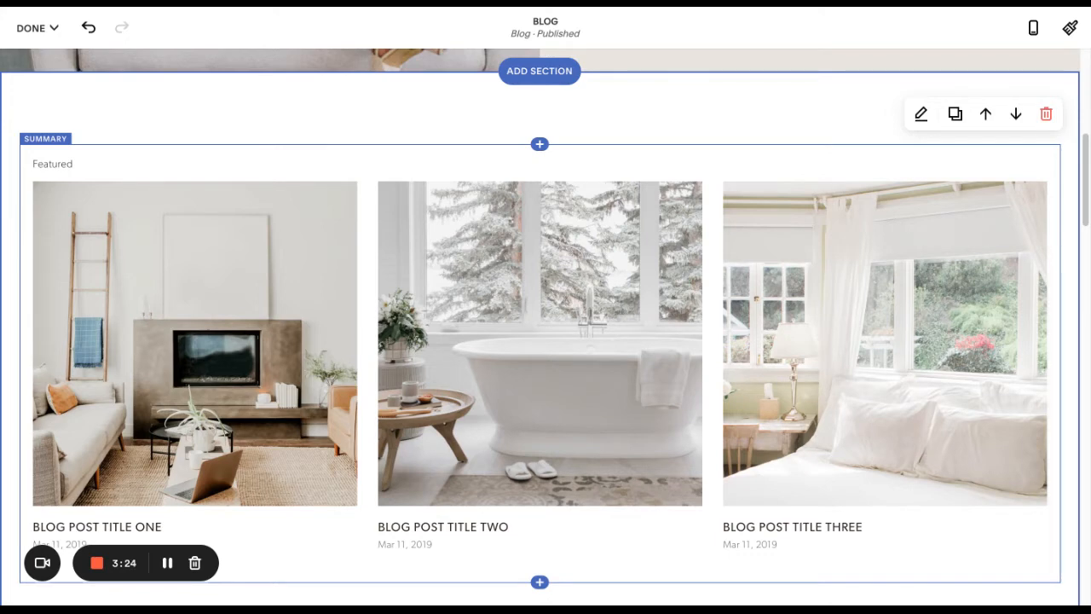
pyautogui.scroll(-1, 523, 248)
pyautogui.scroll(1, 522, 249)
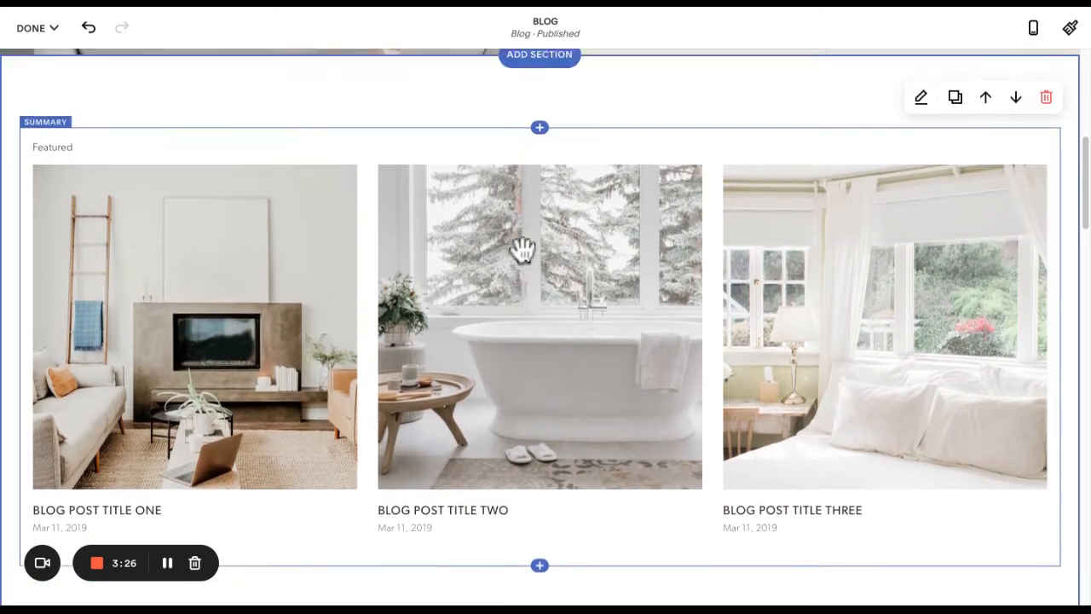
pyautogui.scroll(2, 523, 245)
pyautogui.scroll(-4, 606, 256)
pyautogui.scroll(1, 733, 247)
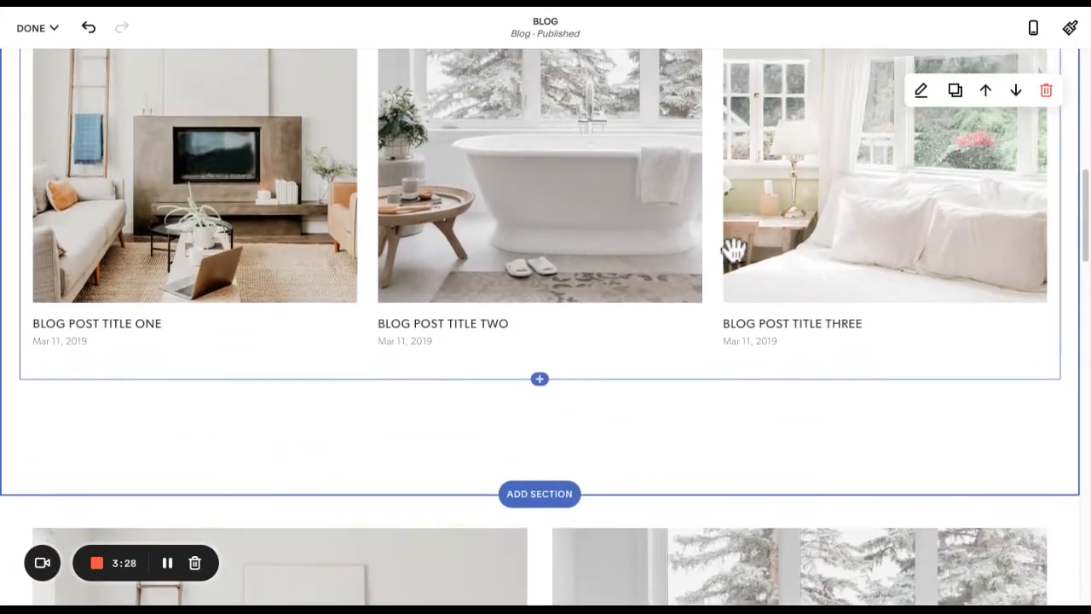
pyautogui.scroll(-5, 986, 202)
pyautogui.scroll(-7, 733, 175)
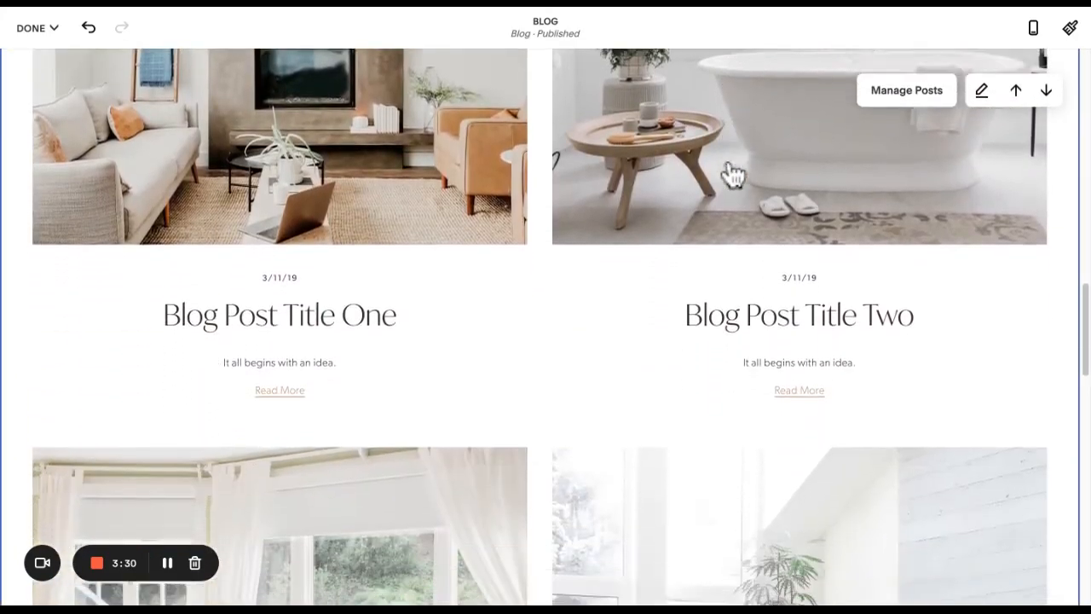
pyautogui.scroll(9, 731, 176)
pyautogui.scroll(5, 772, 142)
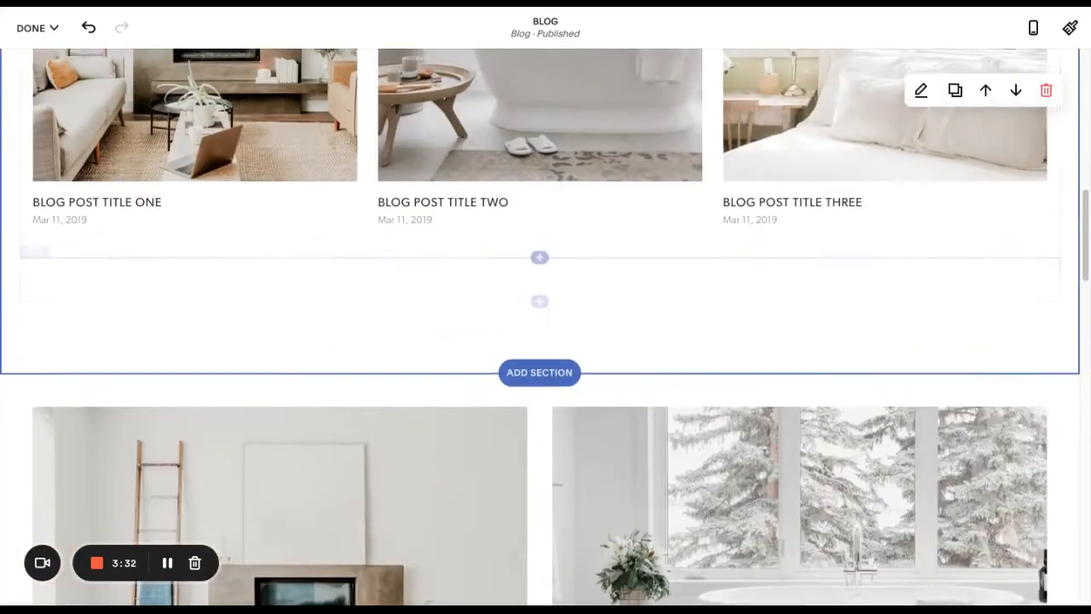
pyautogui.scroll(2, 622, 17)
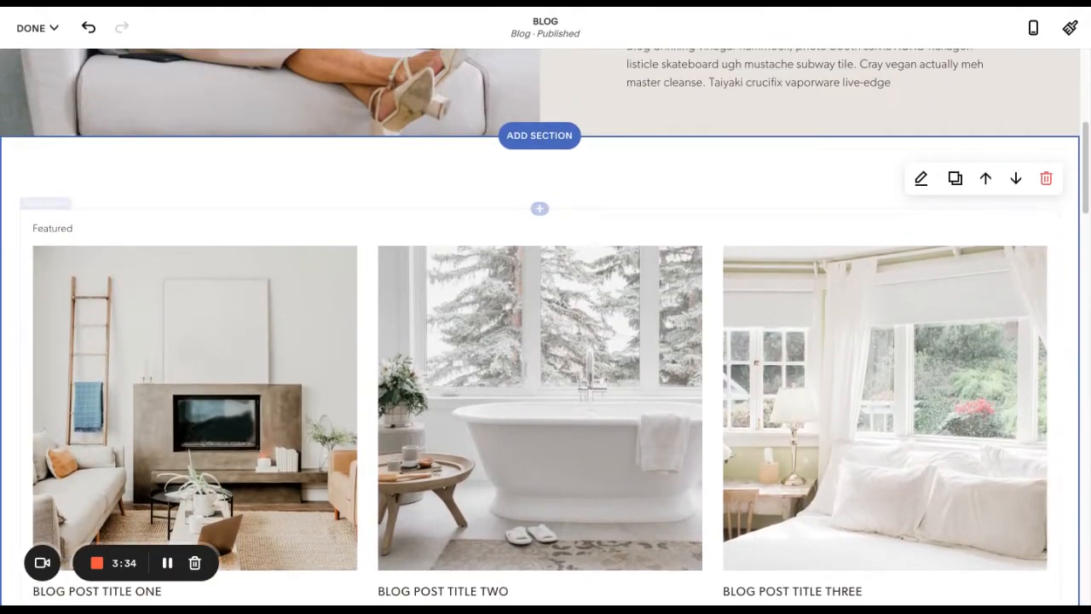
pyautogui.scroll(-1, 539, 196)
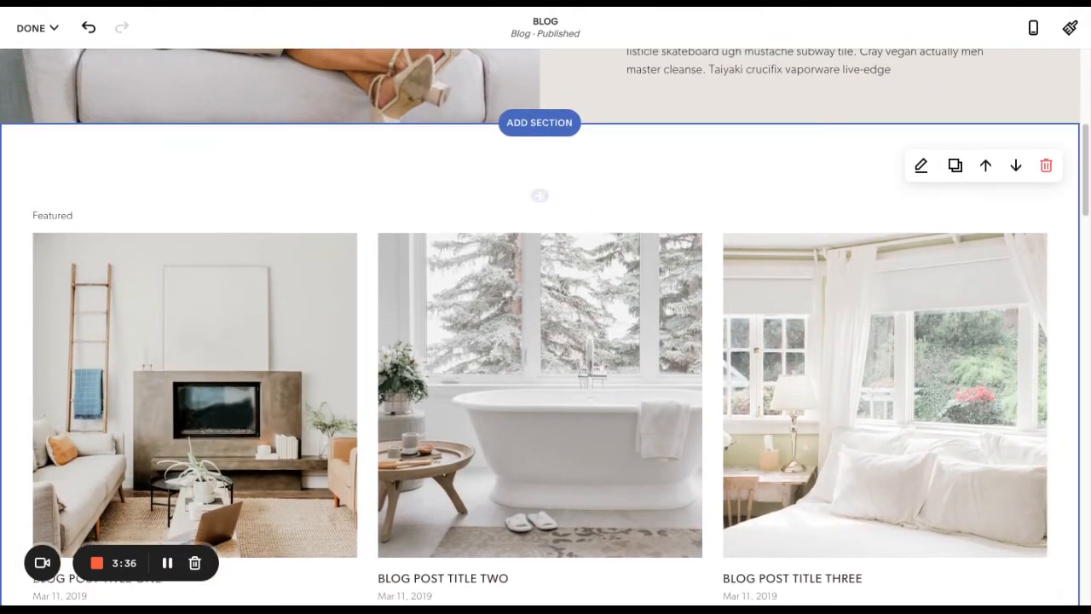
pyautogui.scroll(-3, 391, 128)
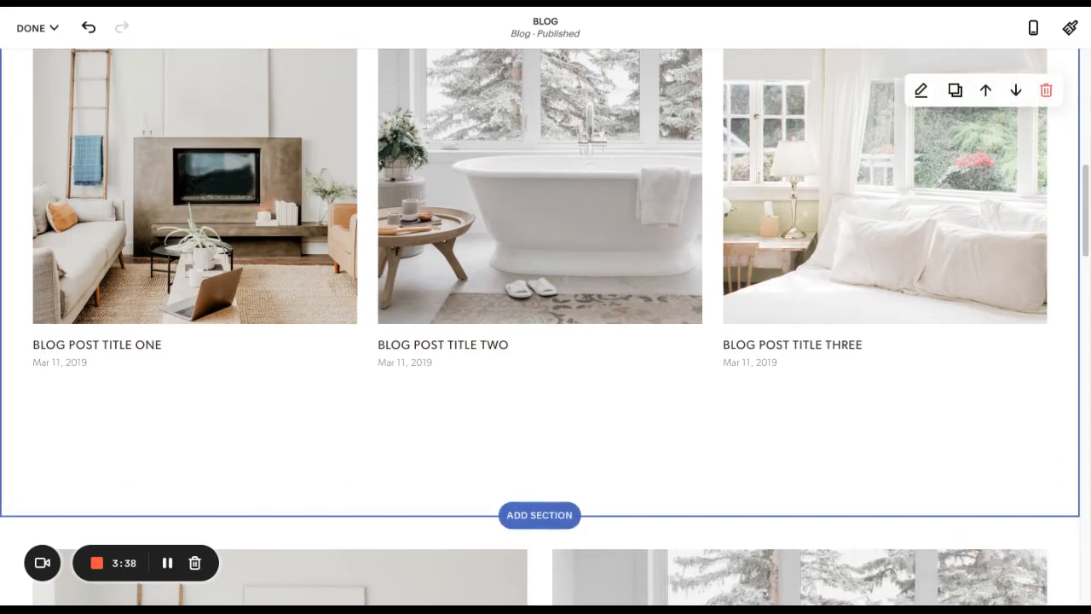
pyautogui.scroll(-3, 604, 165)
pyautogui.scroll(-6, 545, 341)
pyautogui.scroll(6, 546, 341)
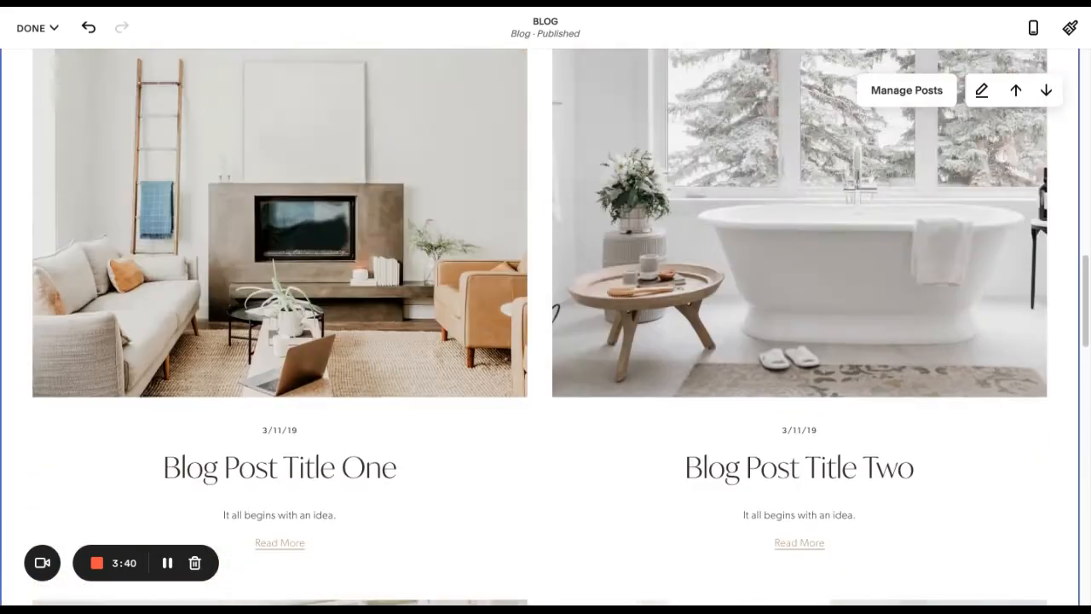
# Browse the section types and layouts that could be inserted between the summary block and the post list, then close the chooser
pyautogui.click(539, 285)
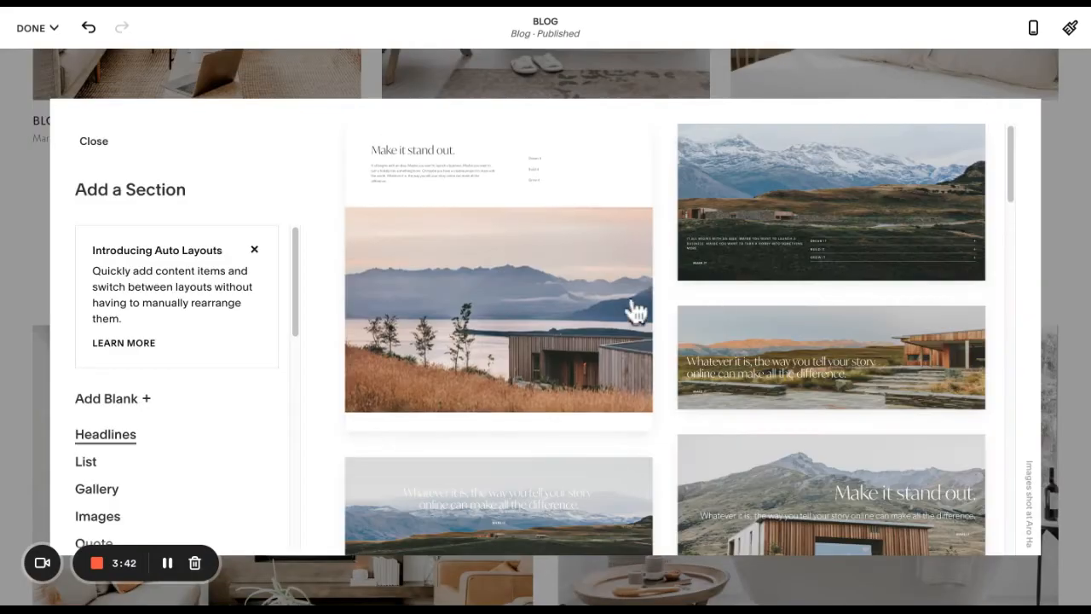
pyautogui.scroll(-2, 638, 312)
pyautogui.scroll(-1, 512, 255)
pyautogui.scroll(-2, 112, 269)
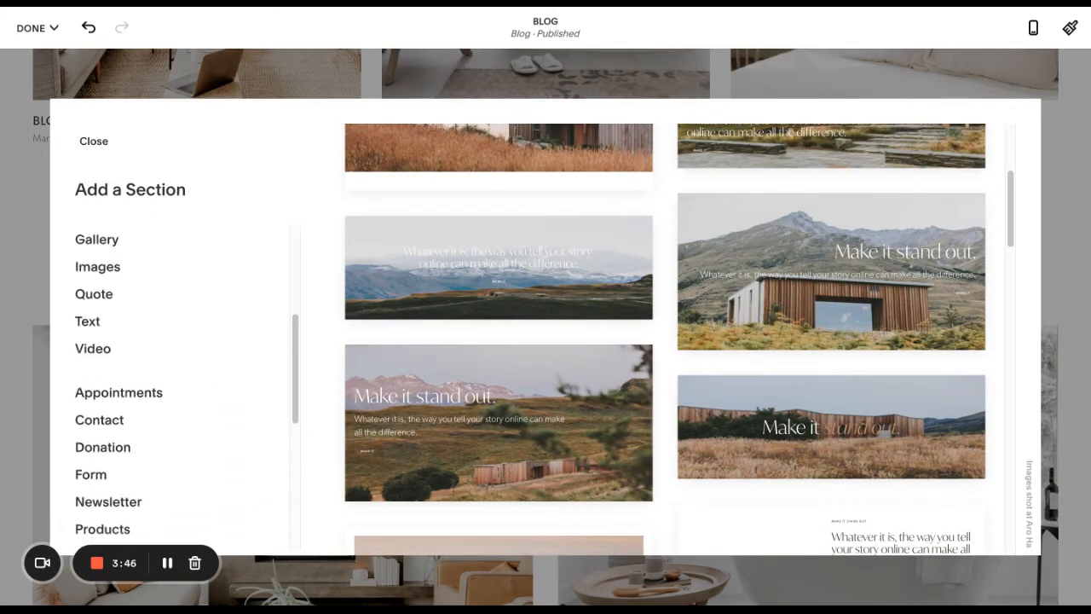
pyautogui.scroll(-6, 703, 465)
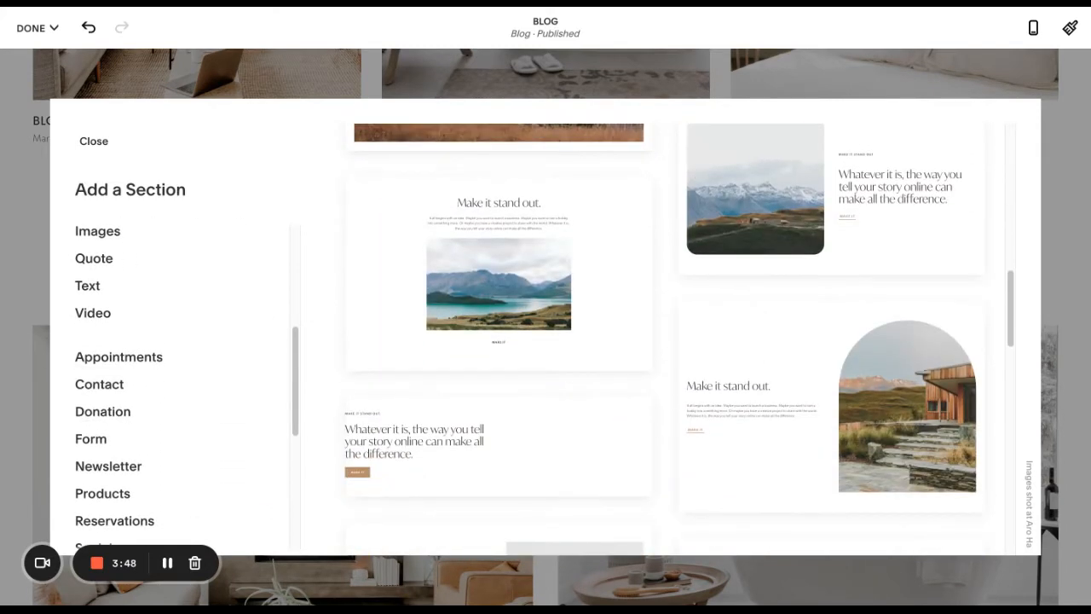
pyautogui.click(94, 142)
# Review the whole Blog page, from the newsletter sign-up section and footer back up to the blog header and post grid
pyautogui.scroll(-10, 876, 391)
pyautogui.scroll(-8, 876, 391)
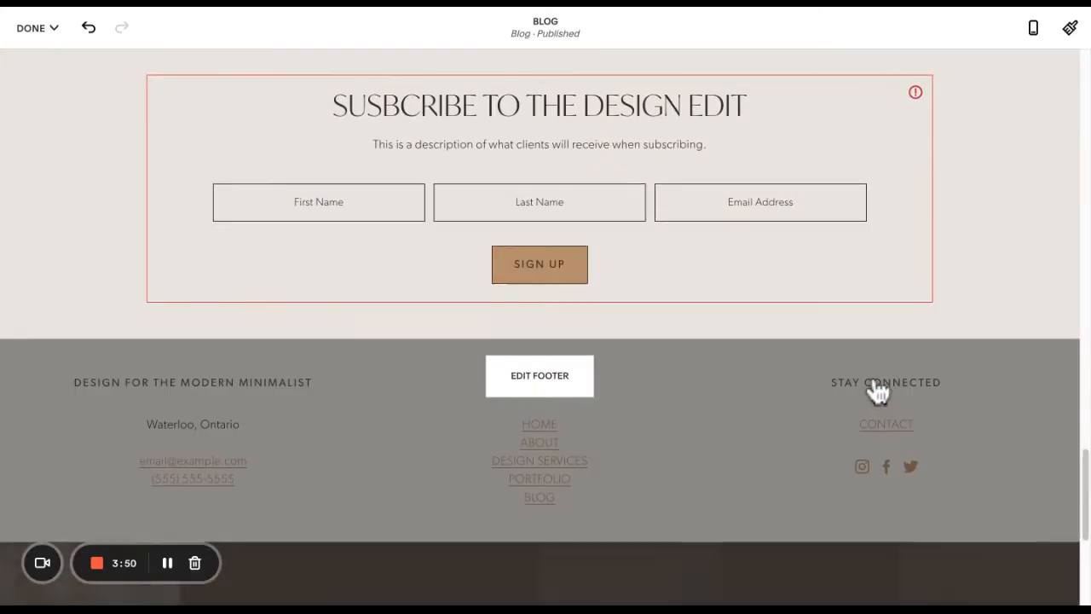
pyautogui.scroll(4, 870, 373)
pyautogui.scroll(-4, 870, 373)
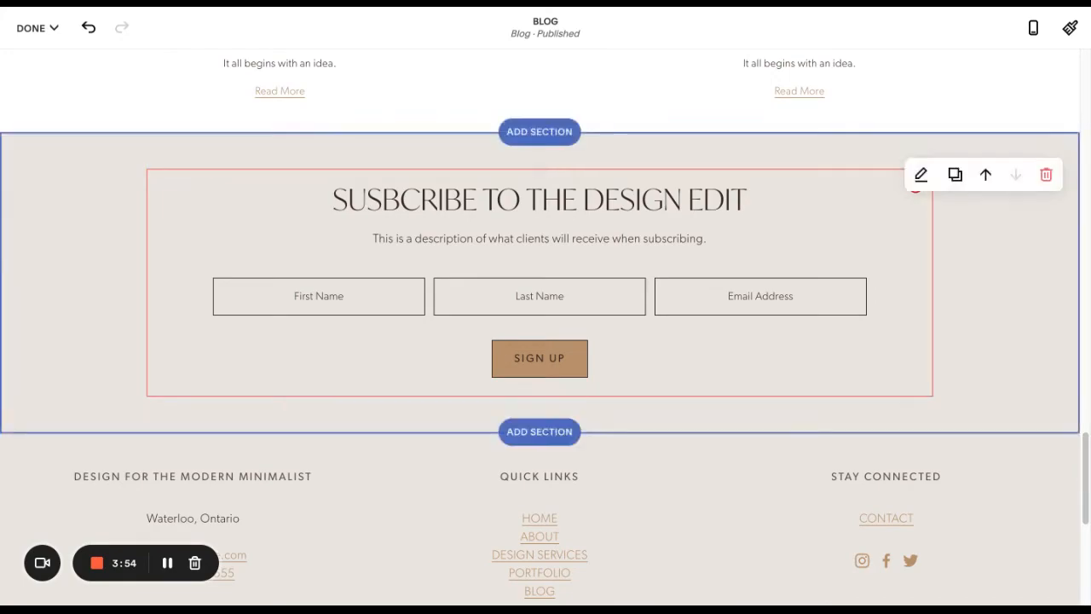
pyautogui.scroll(-2, 1052, 378)
pyautogui.scroll(-2, 545, 327)
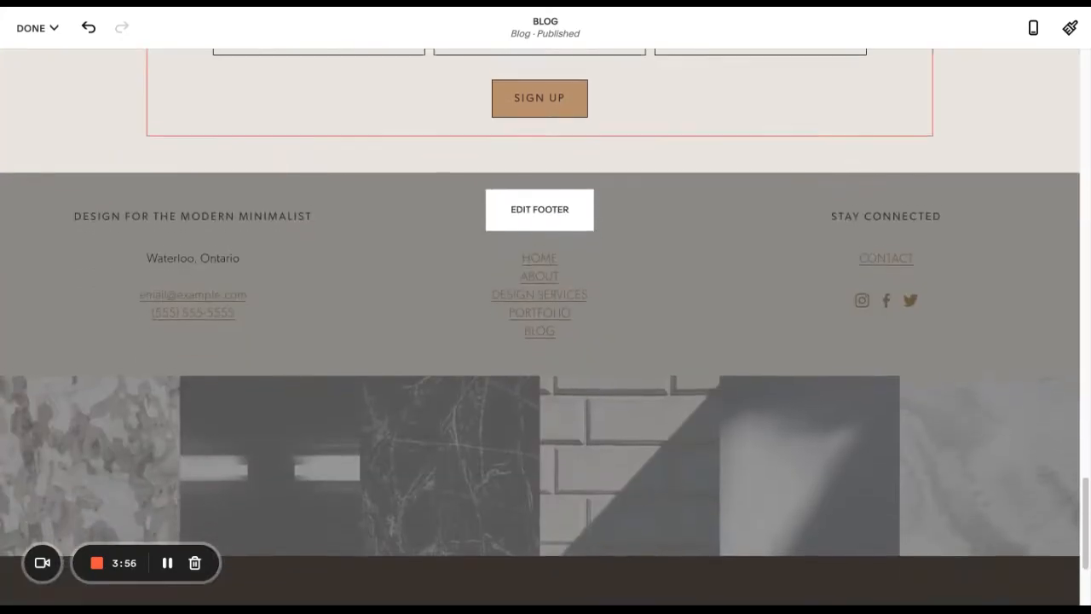
pyautogui.scroll(10, 546, 327)
pyautogui.scroll(10, 546, 326)
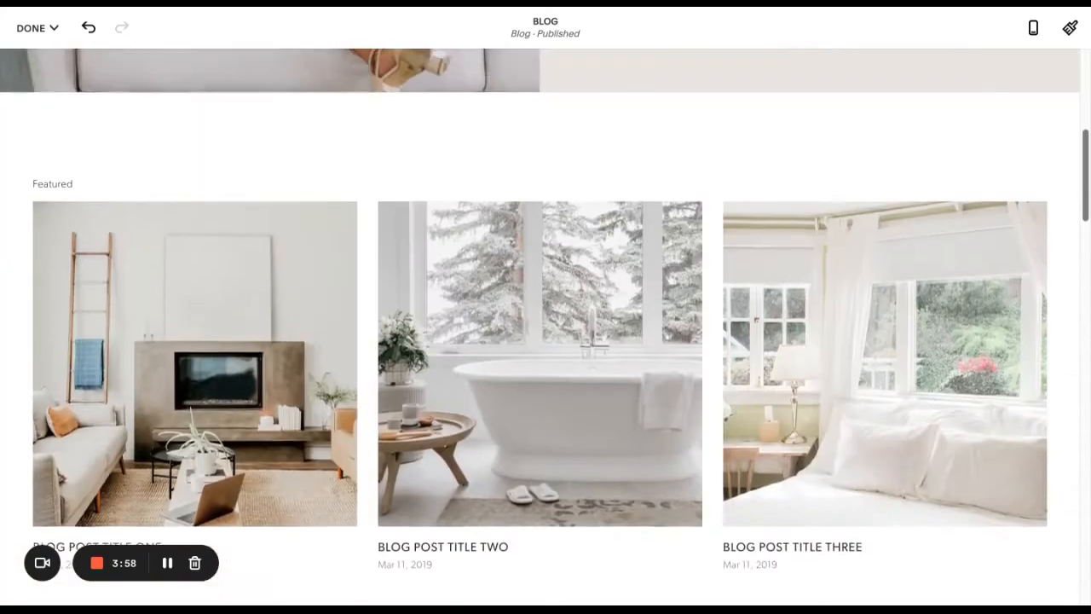
pyautogui.scroll(-8, 675, 130)
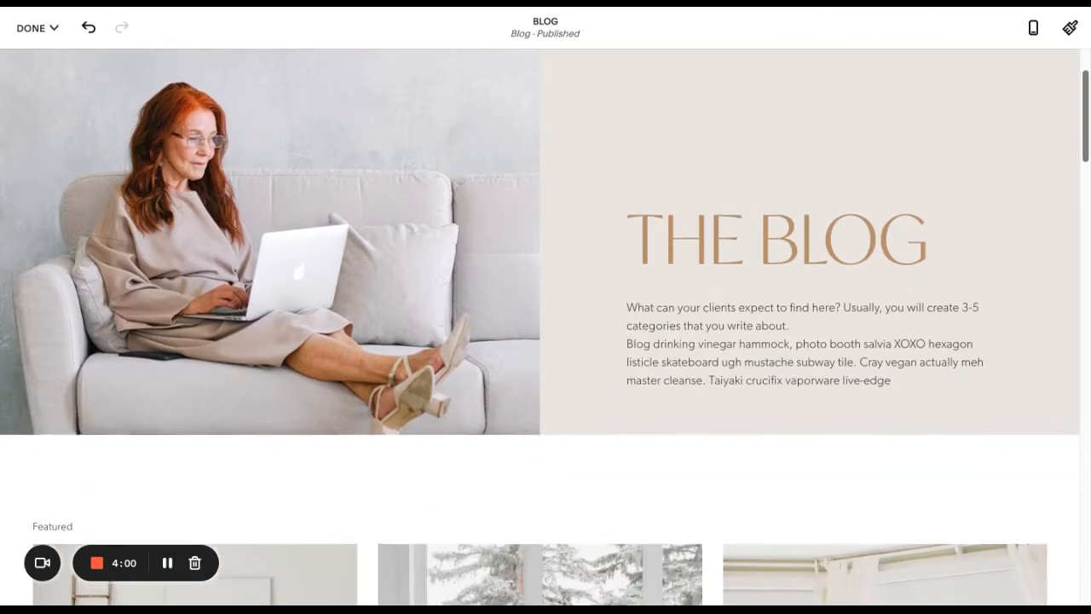
pyautogui.scroll(-6, 676, 130)
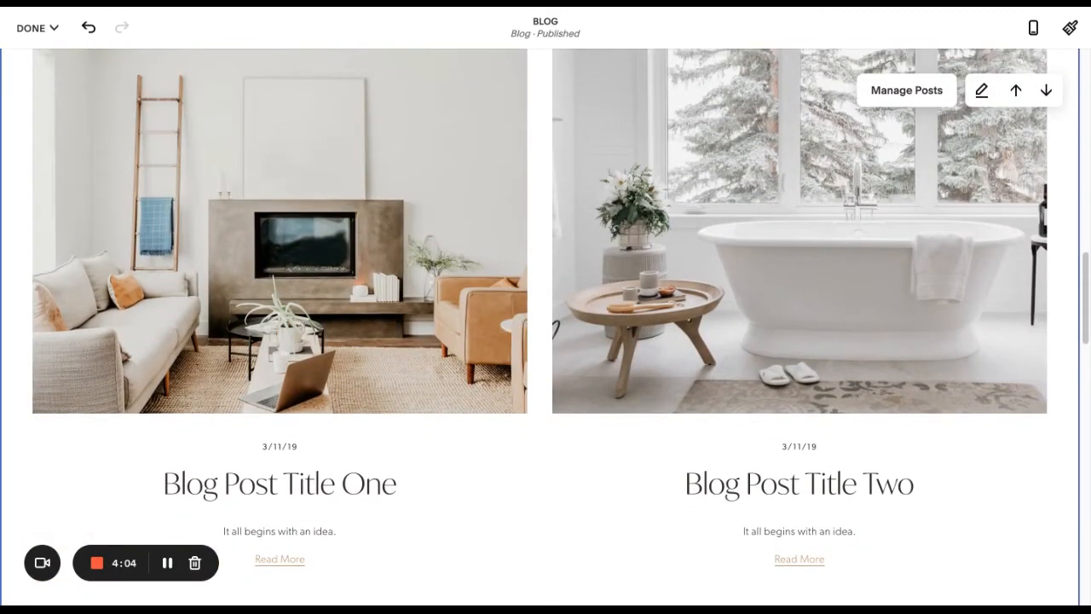
pyautogui.scroll(1, 546, 326)
# Discard the unsaved changes to the Blog page and leave editing mode
pyautogui.moveTo(37, 28)
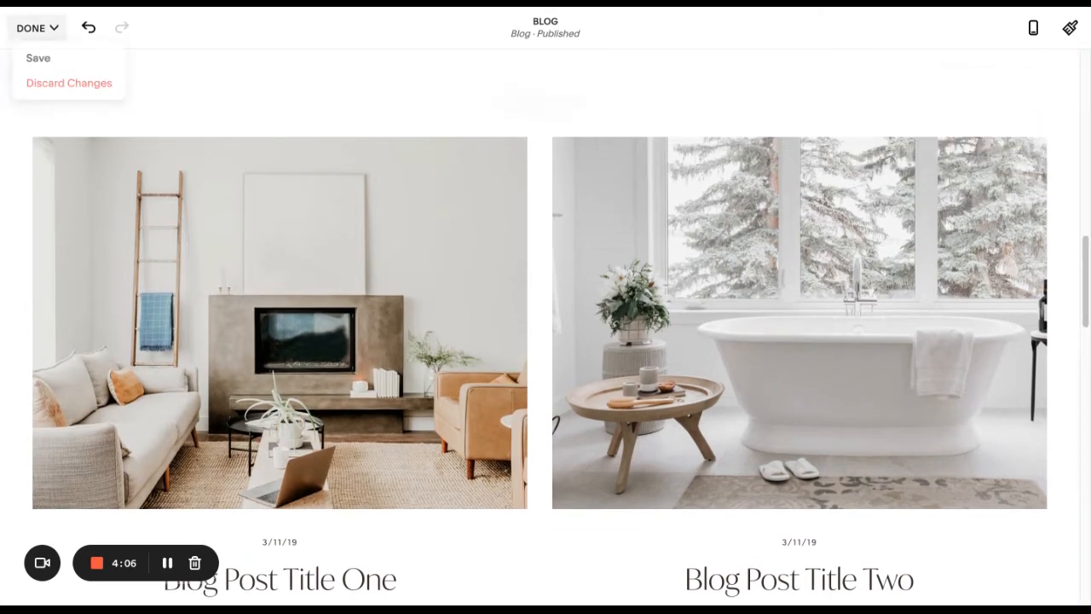
pyautogui.click(69, 82)
pyautogui.press('Return')
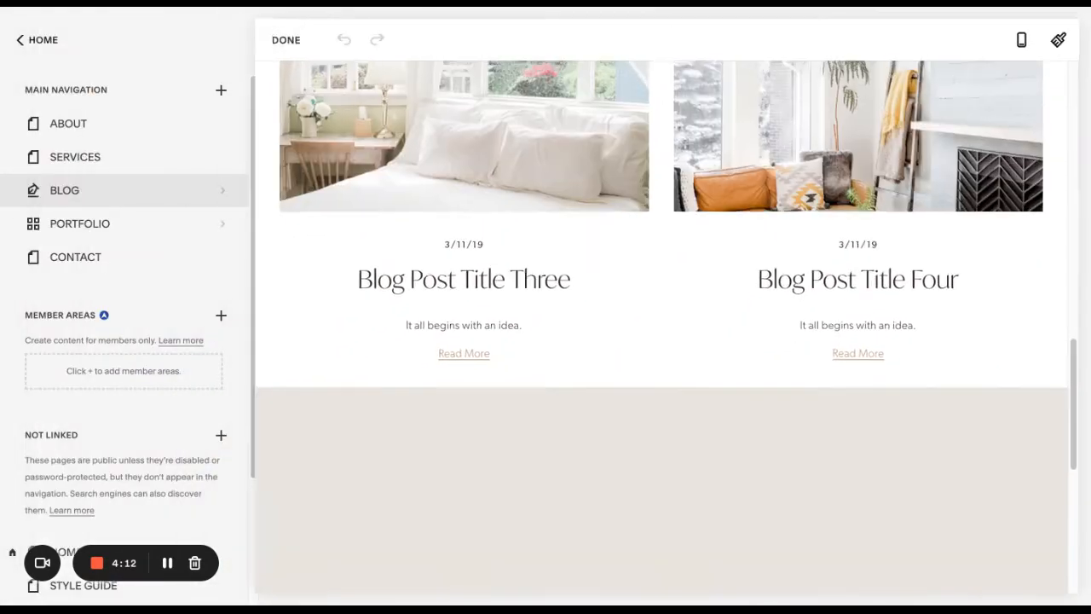
# Start editing the Blog page again and open the format settings of the main blog post section
pyautogui.scroll(-3, 546, 341)
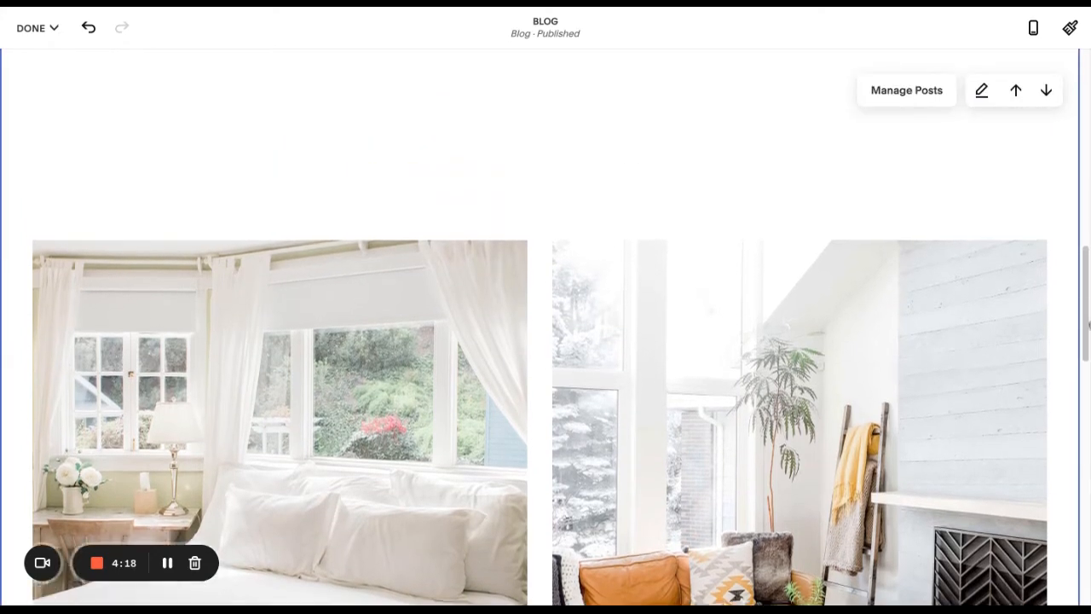
pyautogui.scroll(-5, 546, 341)
pyautogui.scroll(5, 545, 341)
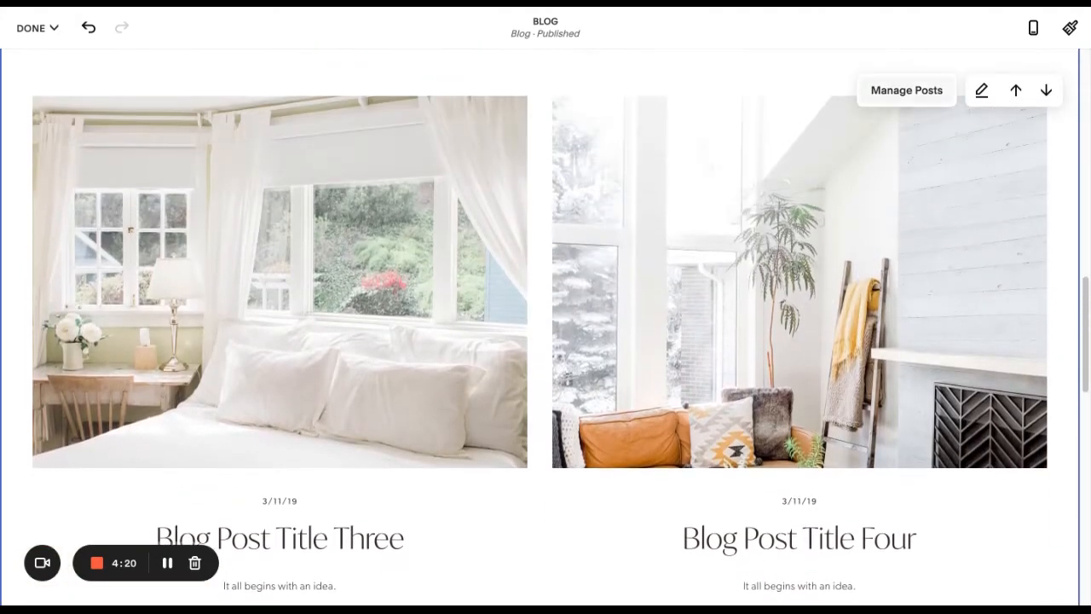
pyautogui.click(981, 90)
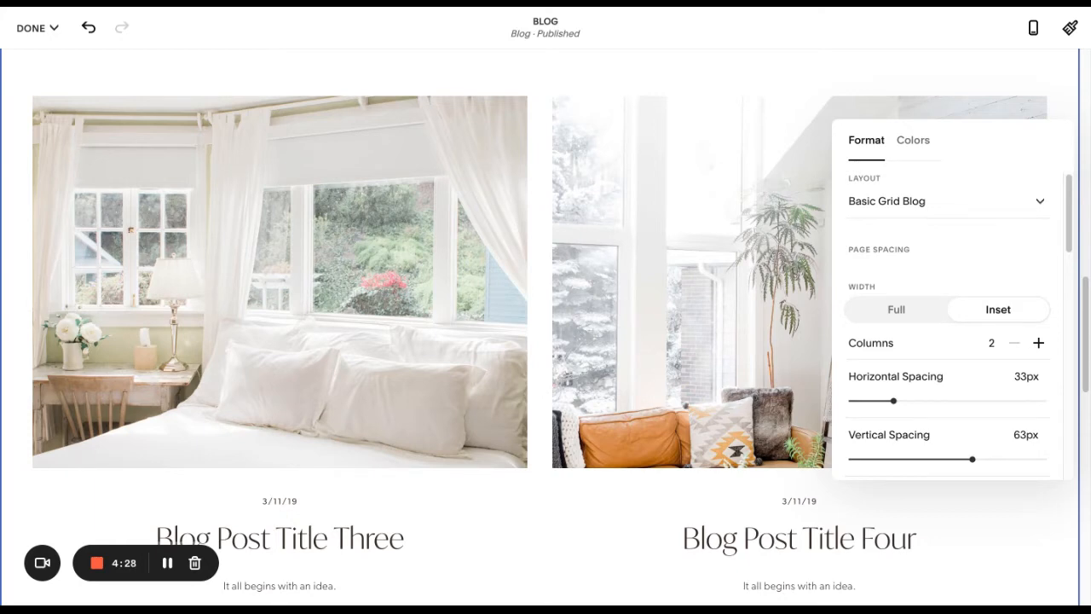
# Try the Side By Side Blog layout on the main blog post section and look through the rearranged posts
pyautogui.click(946, 201)
pyautogui.click(891, 234)
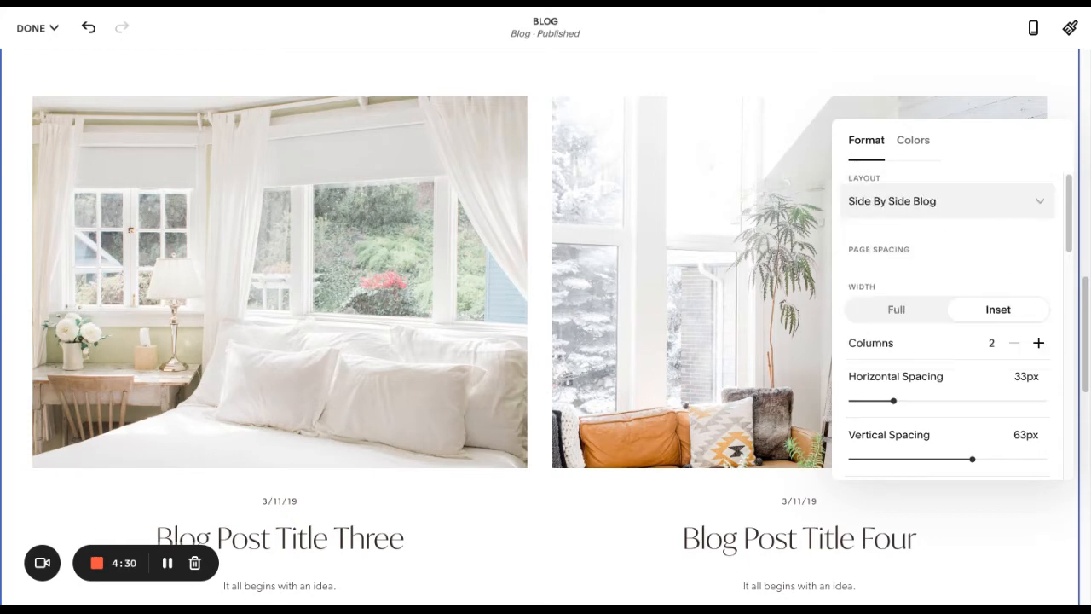
pyautogui.scroll(-10, 1071, 170)
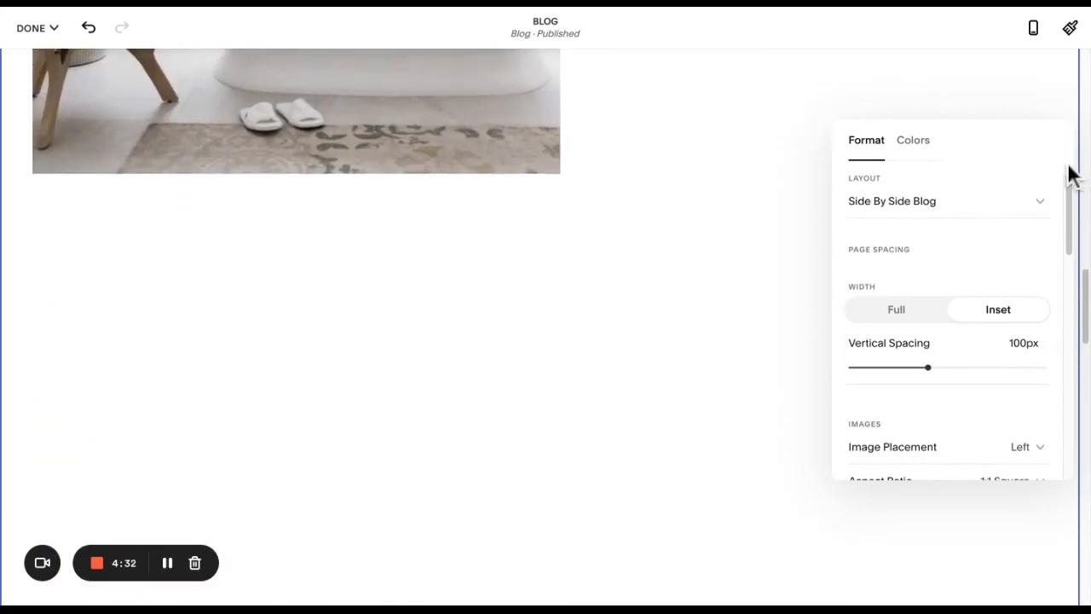
pyautogui.scroll(-7, 1071, 170)
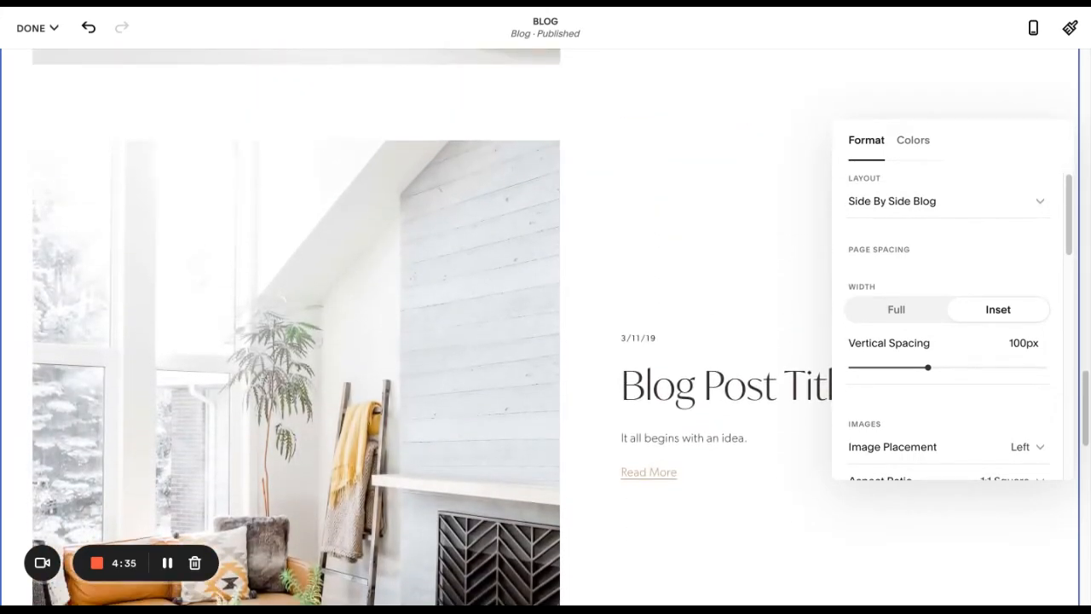
# Set the main blog post section's layout to Alternating Side By Side Blog
pyautogui.scroll(4, 561, 326)
pyautogui.click(946, 200)
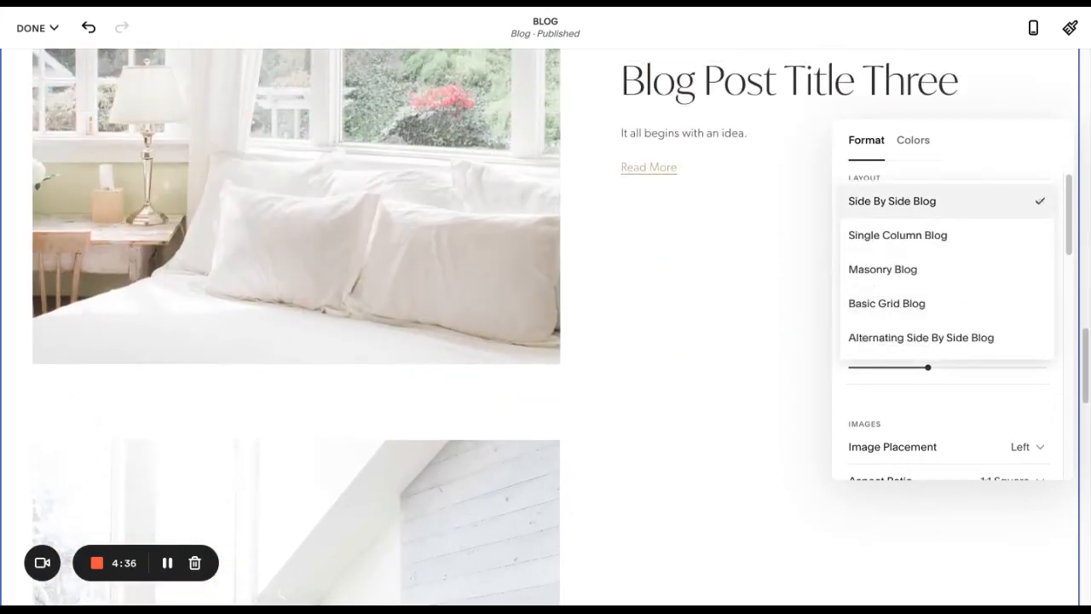
pyautogui.click(921, 337)
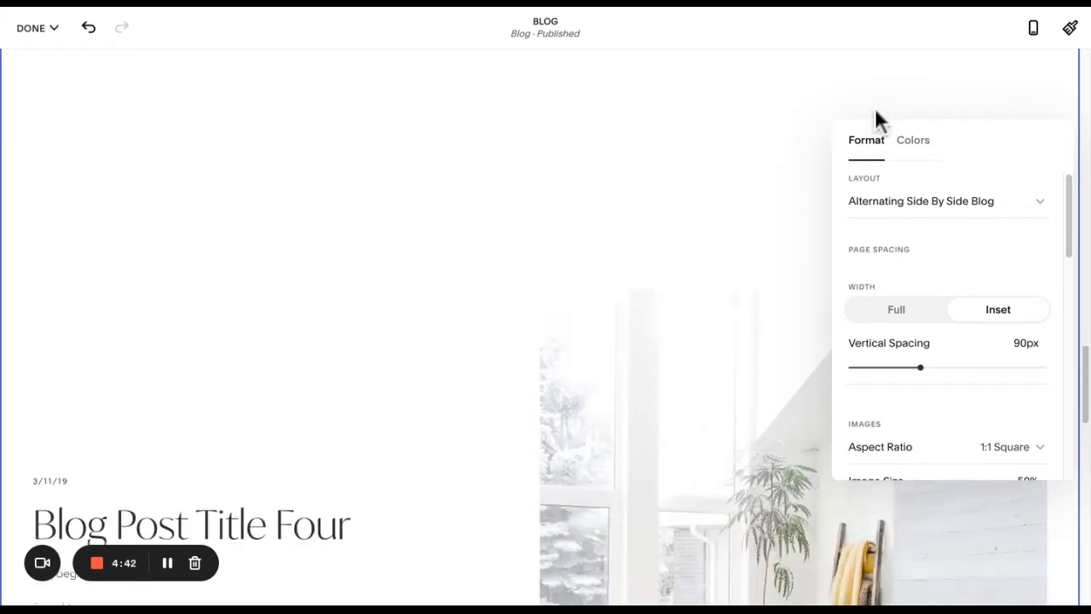
# Set the image aspect ratio of the main blog post section to 3:2 Standard
pyautogui.scroll(-2, 947, 324)
pyautogui.scroll(-1, 946, 324)
pyautogui.scroll(2, 946, 324)
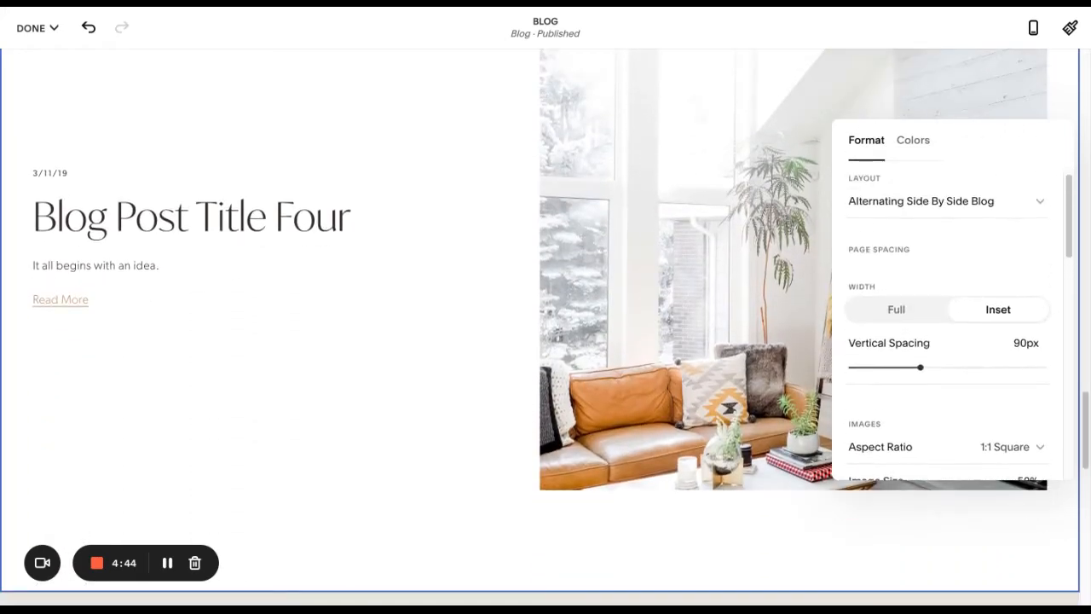
pyautogui.scroll(-3, 946, 324)
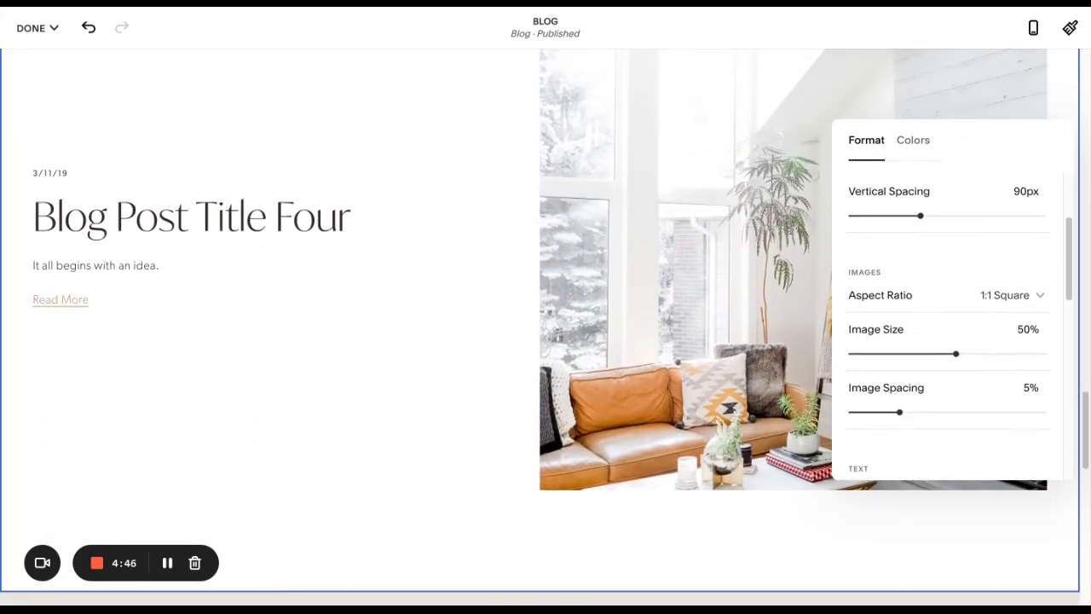
pyautogui.scroll(-1, 946, 324)
pyautogui.click(1006, 243)
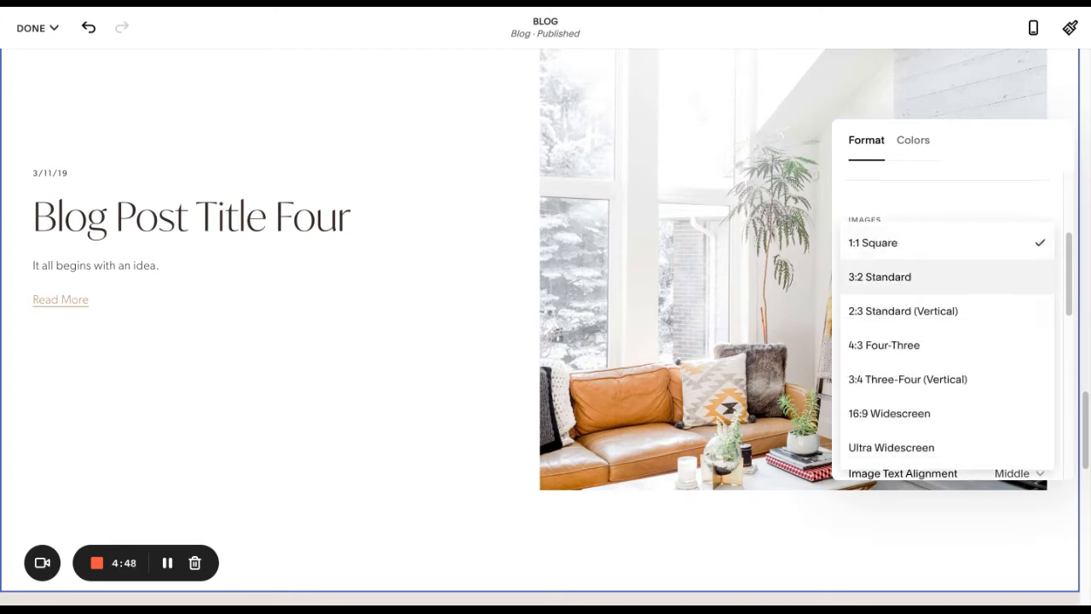
pyautogui.click(879, 276)
# Reopen the blog post section's format settings, set the image size to 40%, and try different image spacing
pyautogui.scroll(10, 1011, 256)
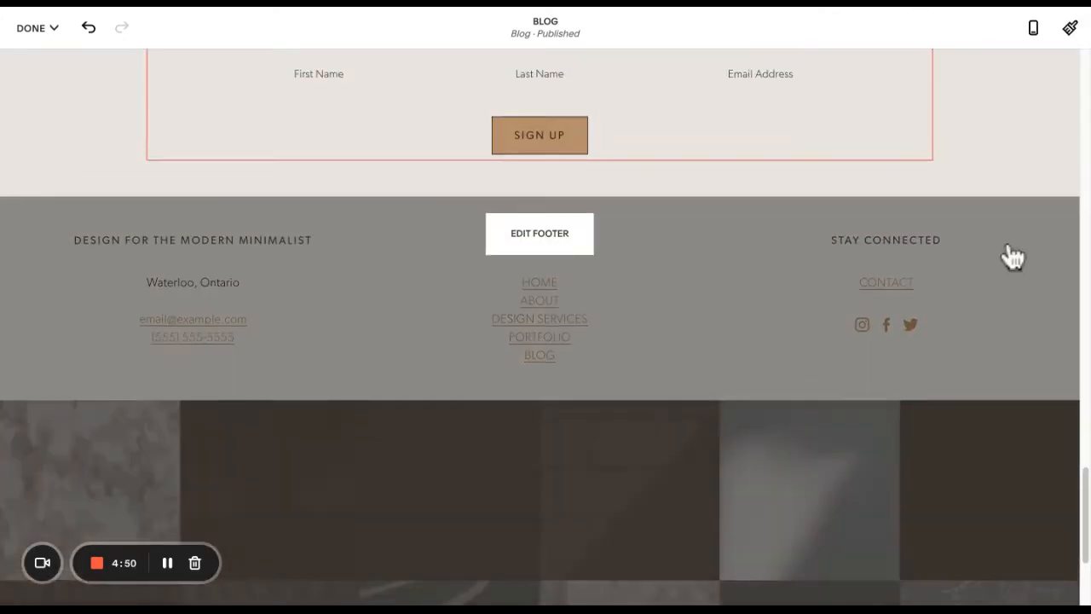
pyautogui.scroll(10, 1026, 241)
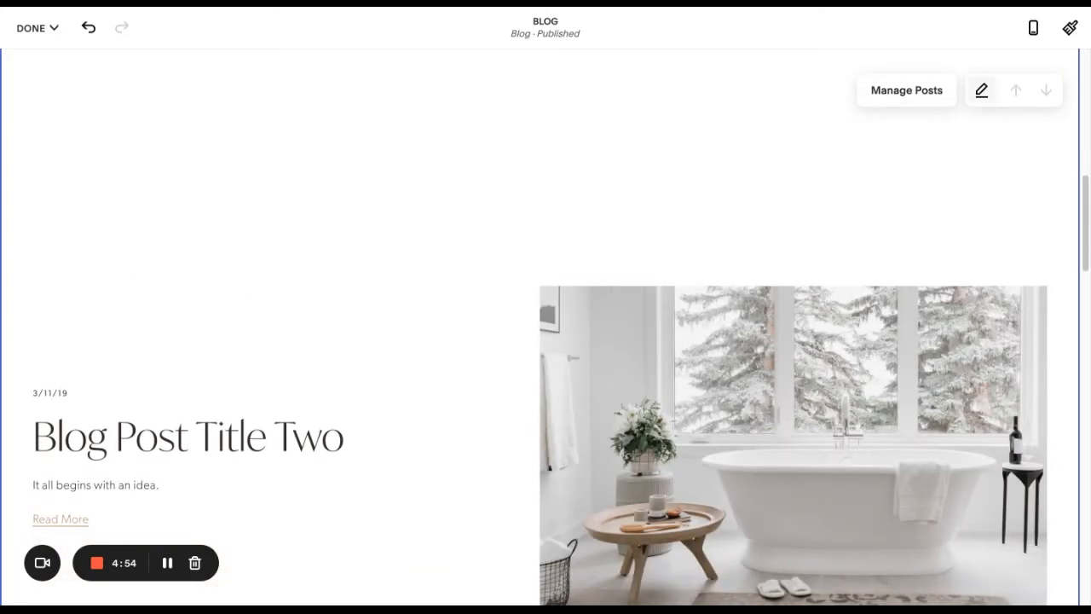
pyautogui.click(981, 89)
pyautogui.scroll(-4, 946, 324)
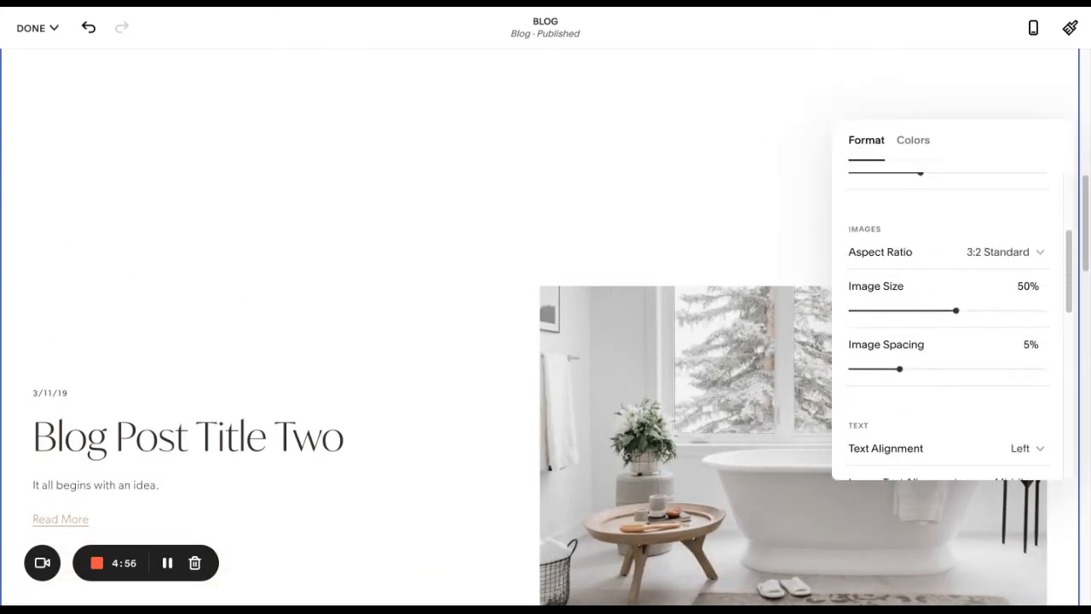
pyautogui.moveTo(955, 310); pyautogui.dragTo(920, 310)
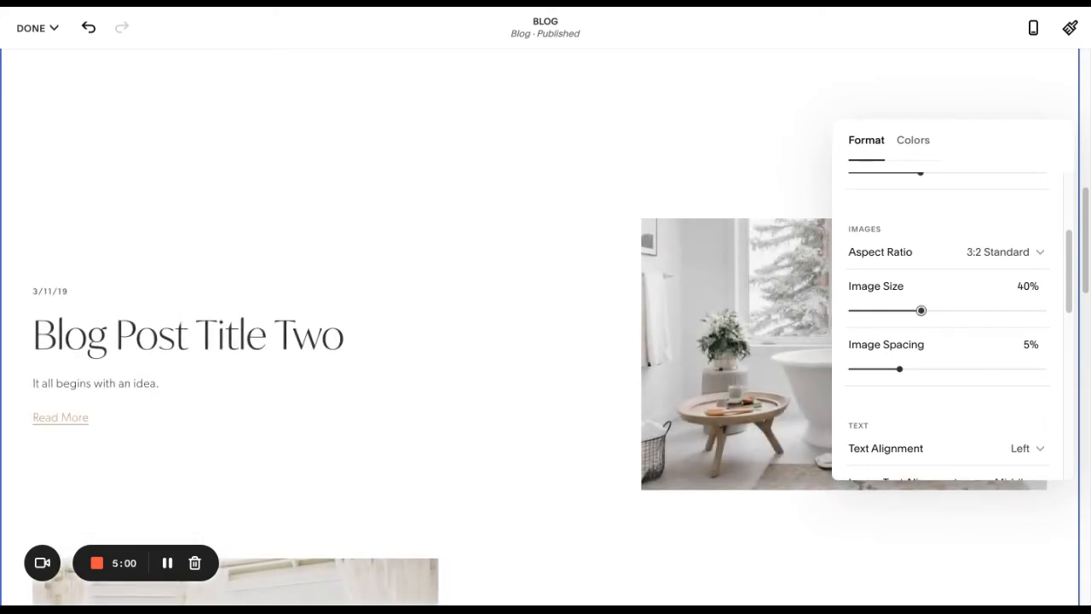
pyautogui.moveTo(899, 368); pyautogui.dragTo(871, 368)
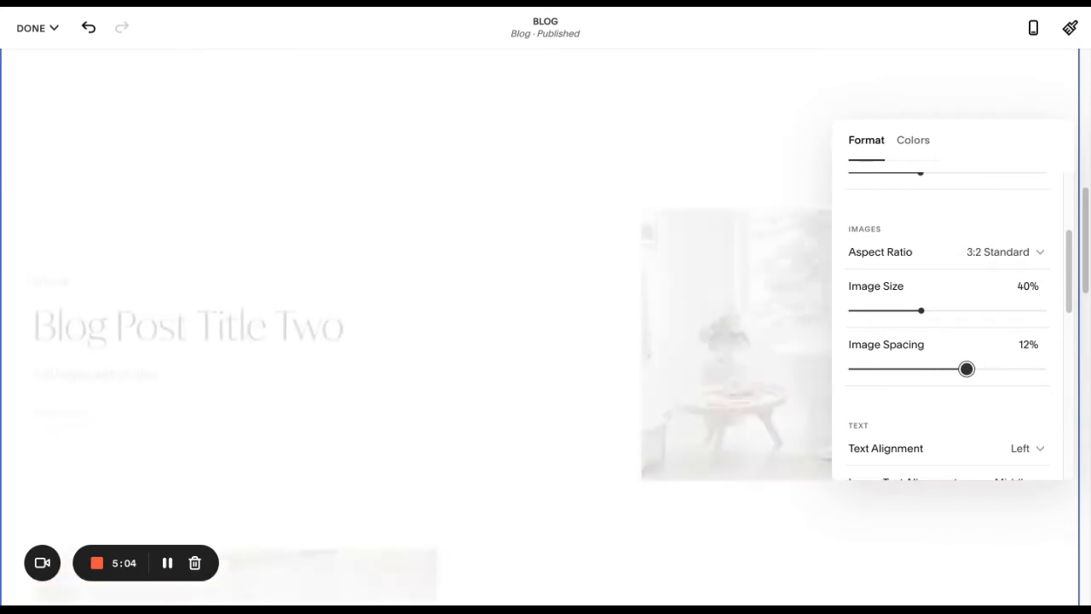
pyautogui.moveTo(900, 368)
pyautogui.mouseDown()
pyautogui.moveTo(879, 368)
pyautogui.moveTo(908, 368)
pyautogui.mouseUp()
# Hide the post excerpts while keeping the Read More link, and set the text content width to 71%
pyautogui.scroll(-2, 909, 368)
pyautogui.scroll(-1, 946, 341)
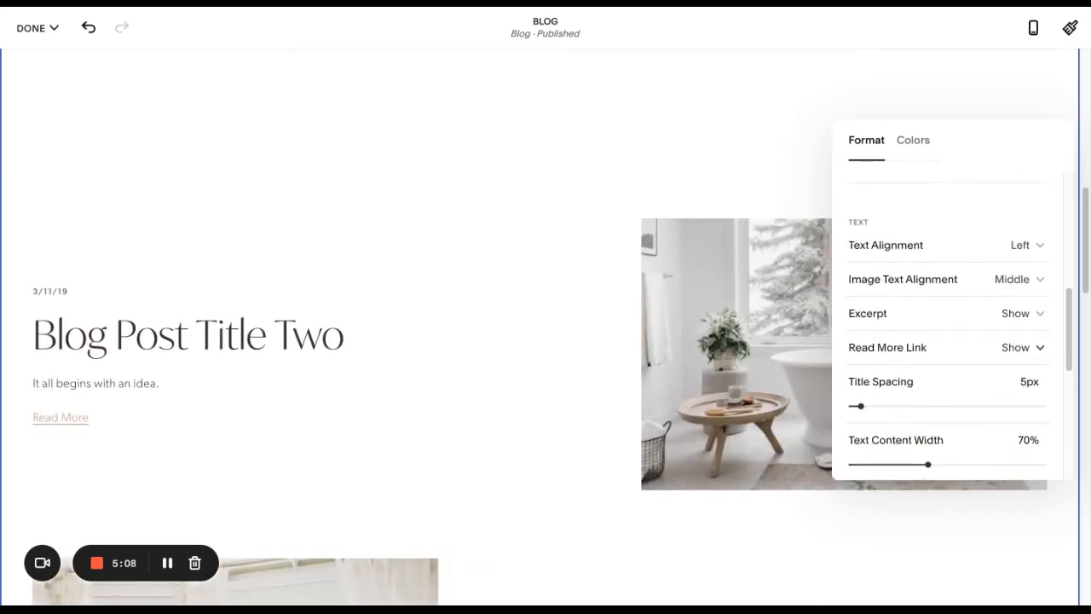
pyautogui.click(1014, 347)
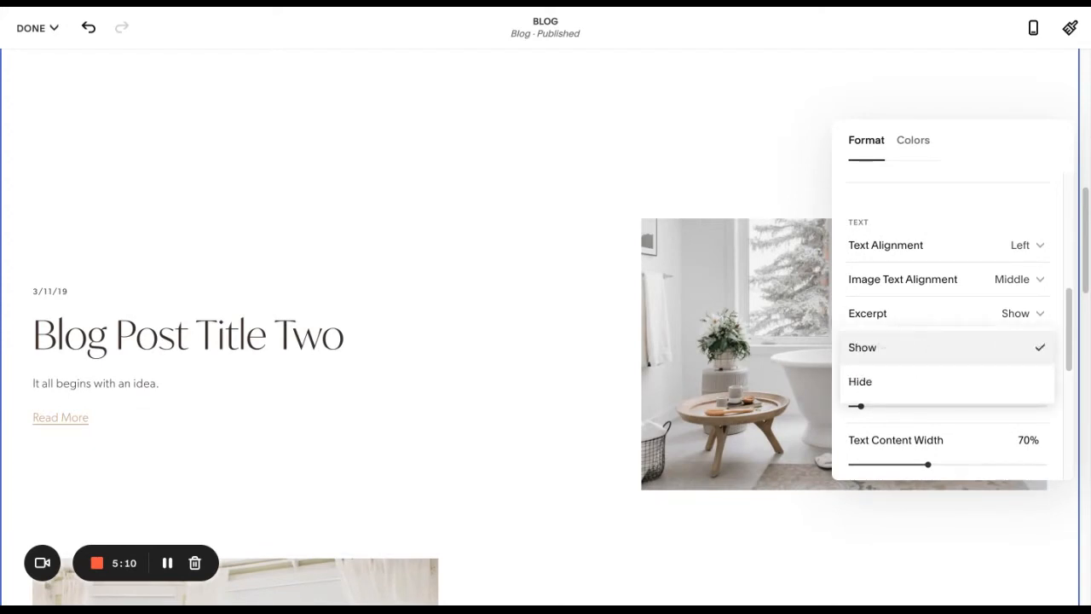
pyautogui.click(1014, 347)
pyautogui.click(1014, 313)
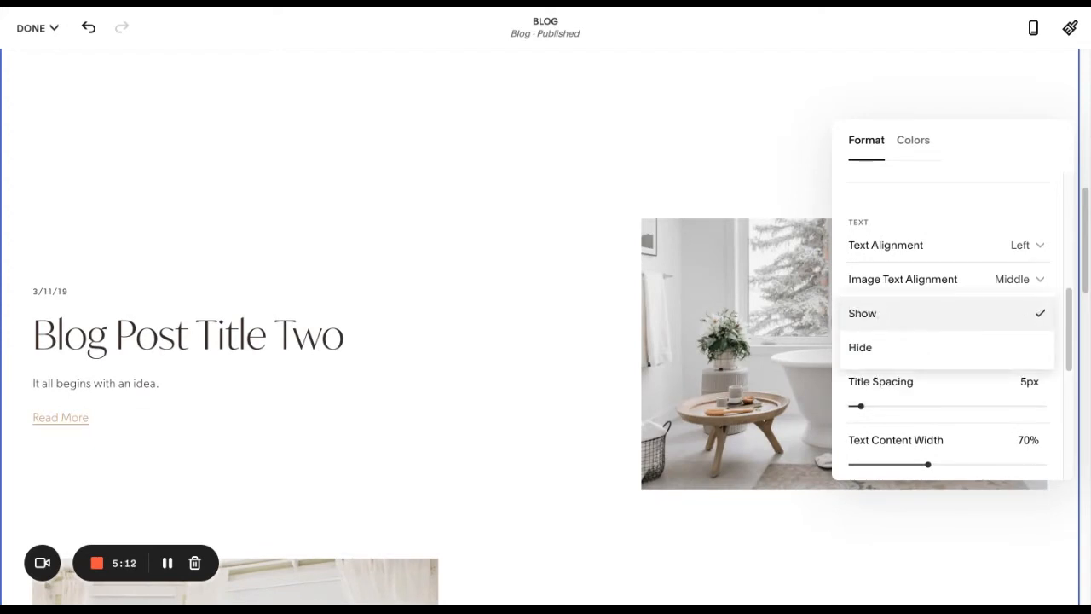
pyautogui.click(861, 346)
pyautogui.scroll(-3, 946, 341)
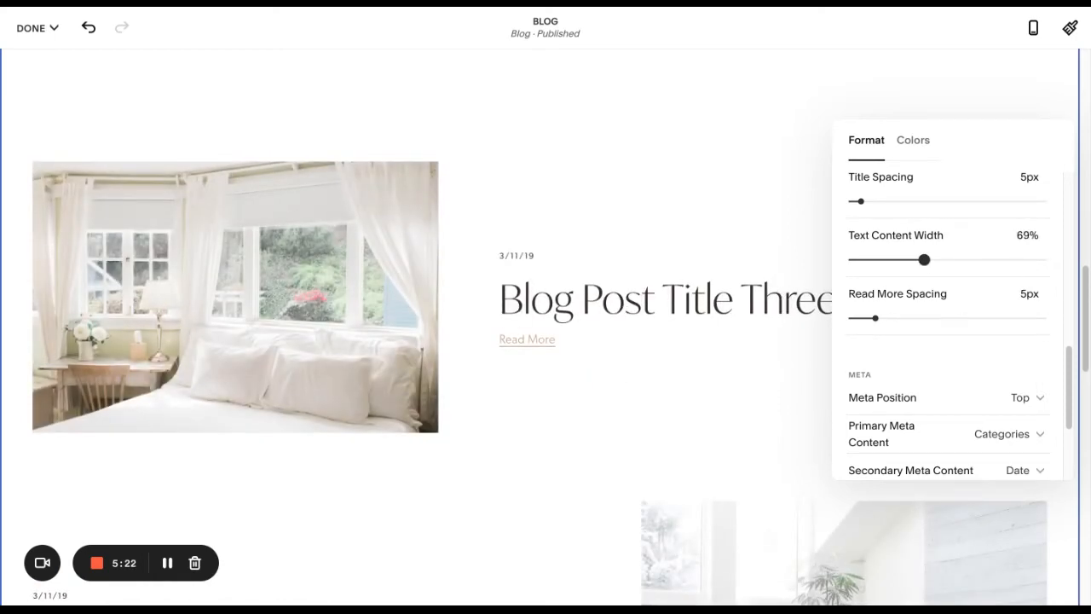
pyautogui.moveTo(924, 260)
pyautogui.mouseDown()
pyautogui.moveTo(896, 259)
pyautogui.moveTo(933, 259)
pyautogui.mouseUp()
# Try the Below Excerpt meta position on the blog posts and switch it back to Top
pyautogui.scroll(-2, 946, 341)
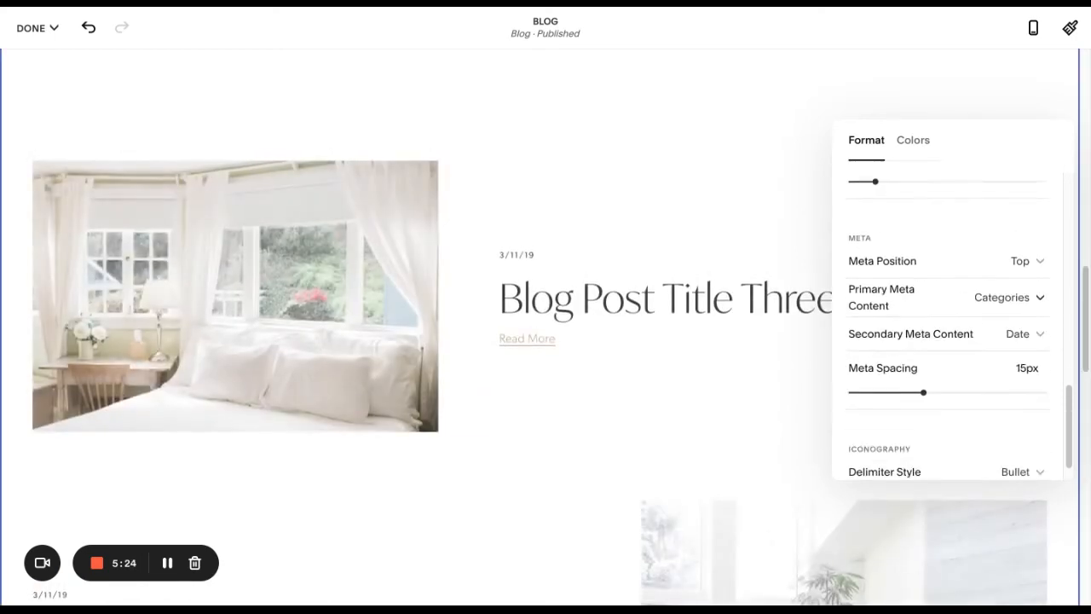
pyautogui.scroll(-1, 946, 341)
pyautogui.click(1023, 226)
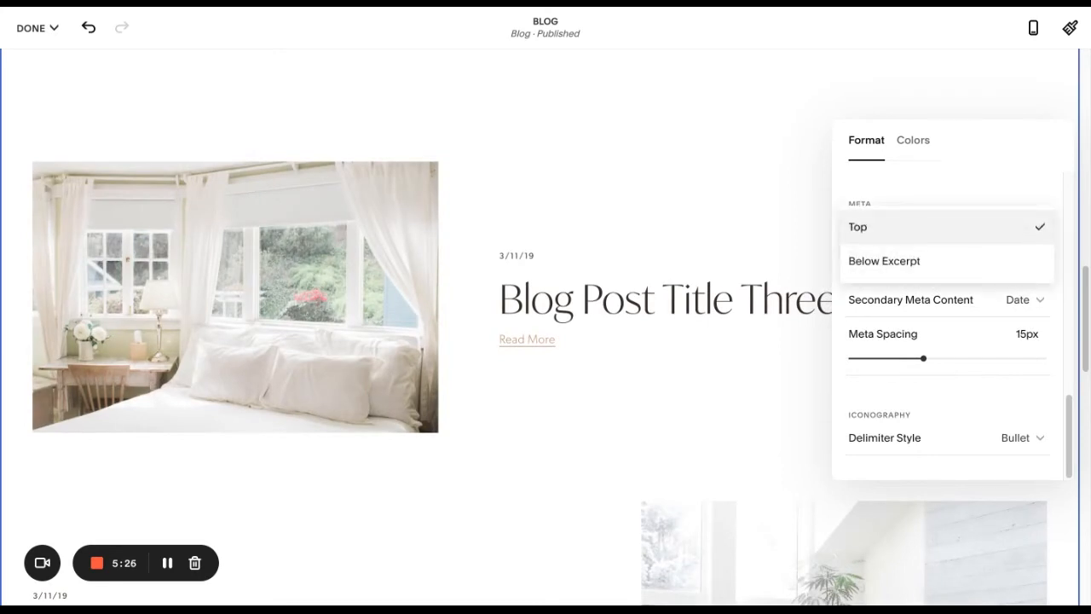
pyautogui.click(938, 227)
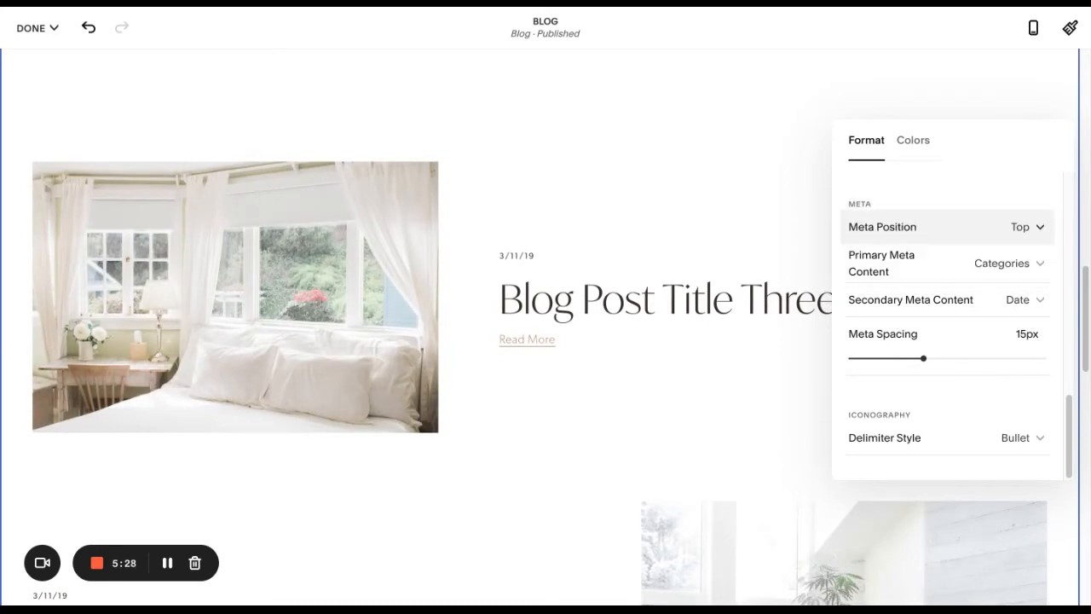
pyautogui.click(1023, 227)
pyautogui.click(937, 258)
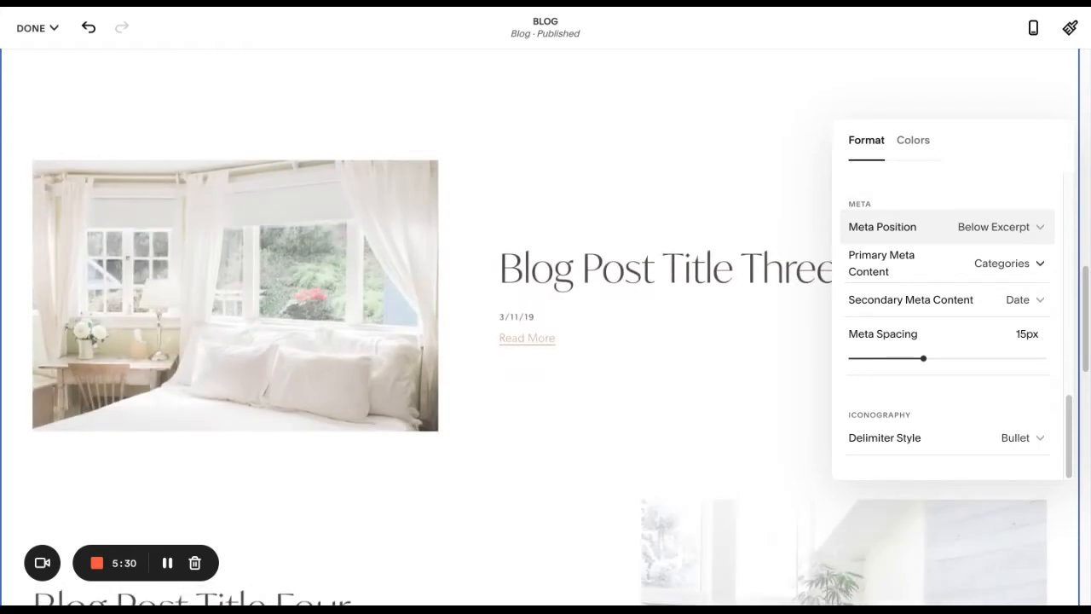
pyautogui.click(857, 193)
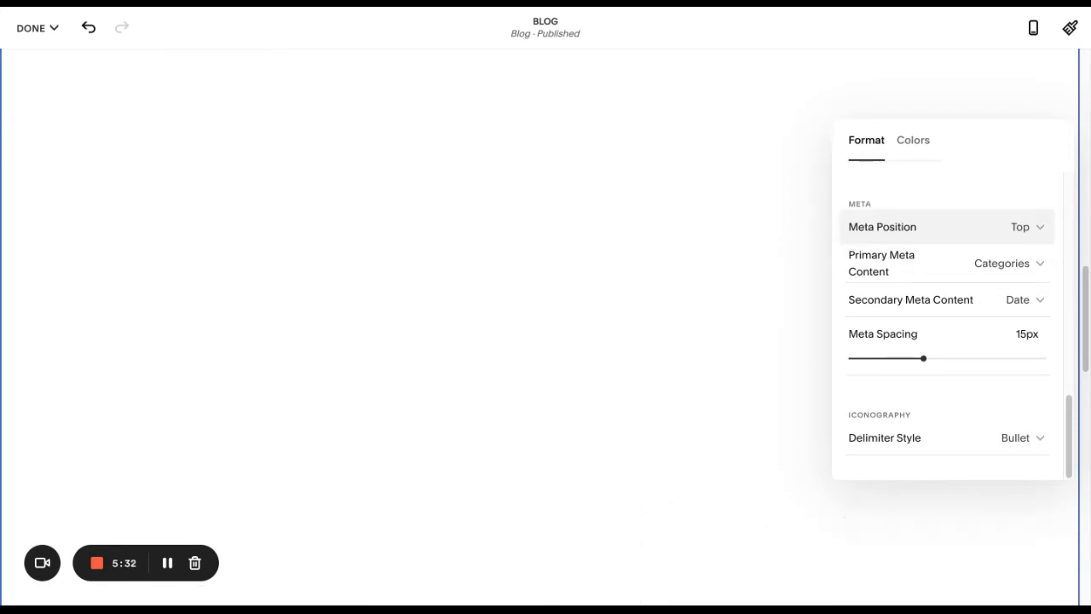
# Set the posts' secondary meta content to None and the primary meta content to Date
pyautogui.click(1006, 263)
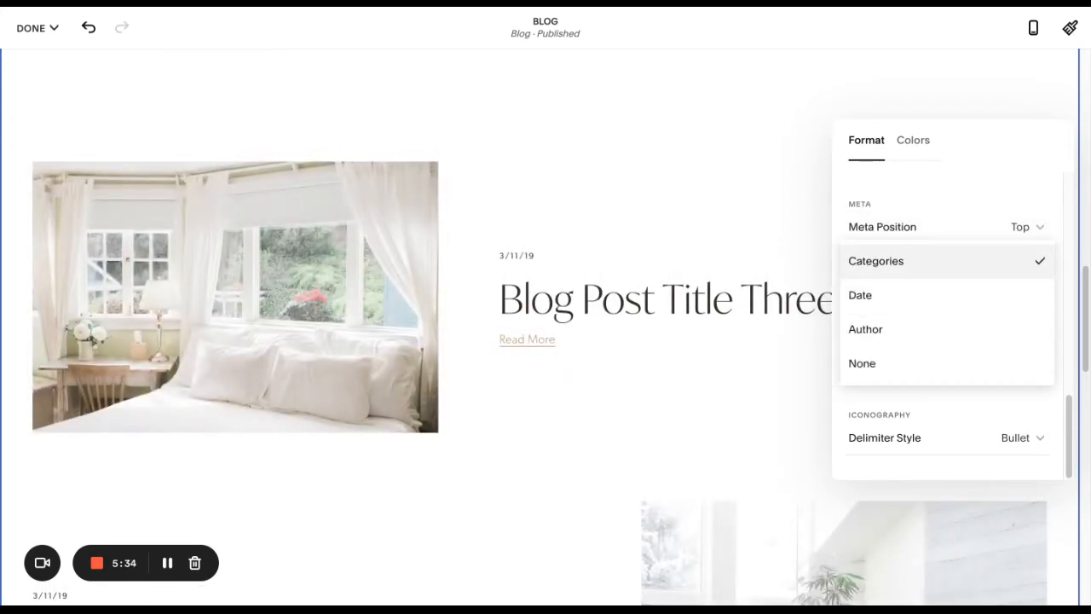
pyautogui.click(878, 261)
pyautogui.click(1006, 262)
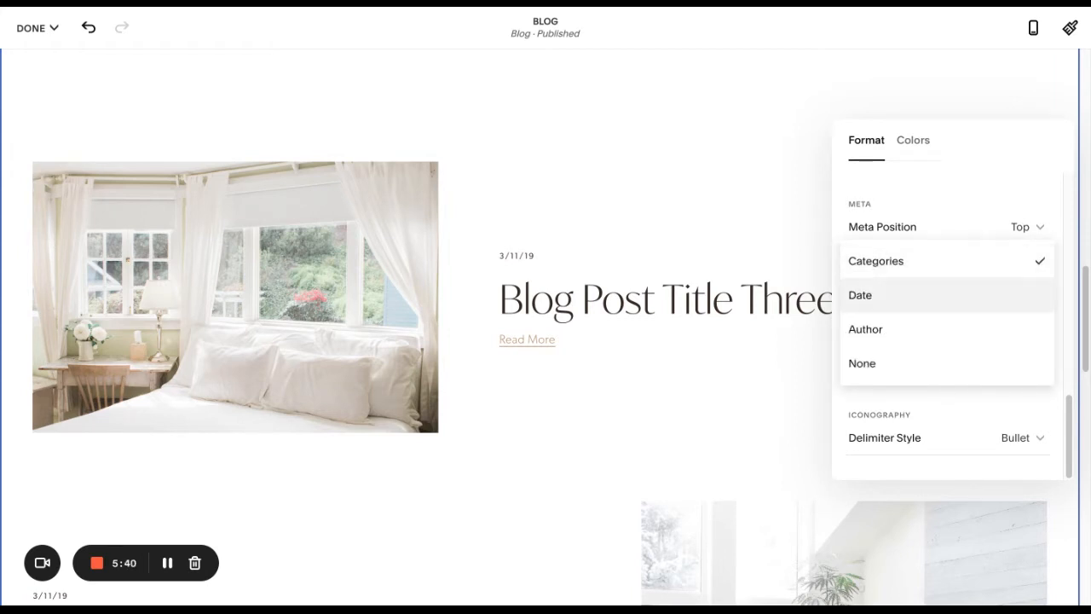
pyautogui.click(878, 261)
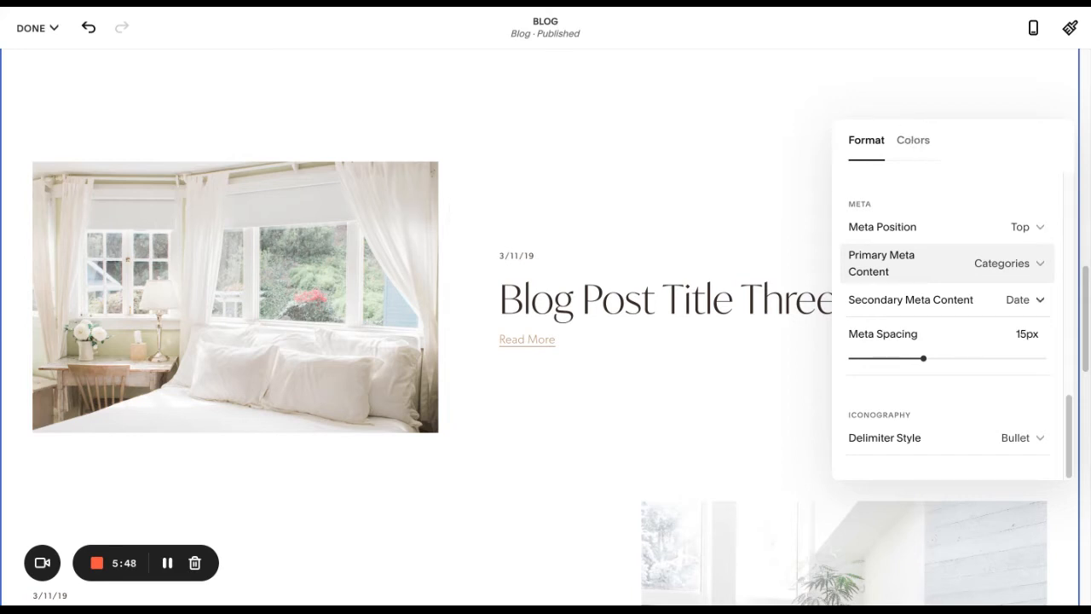
pyautogui.click(1015, 299)
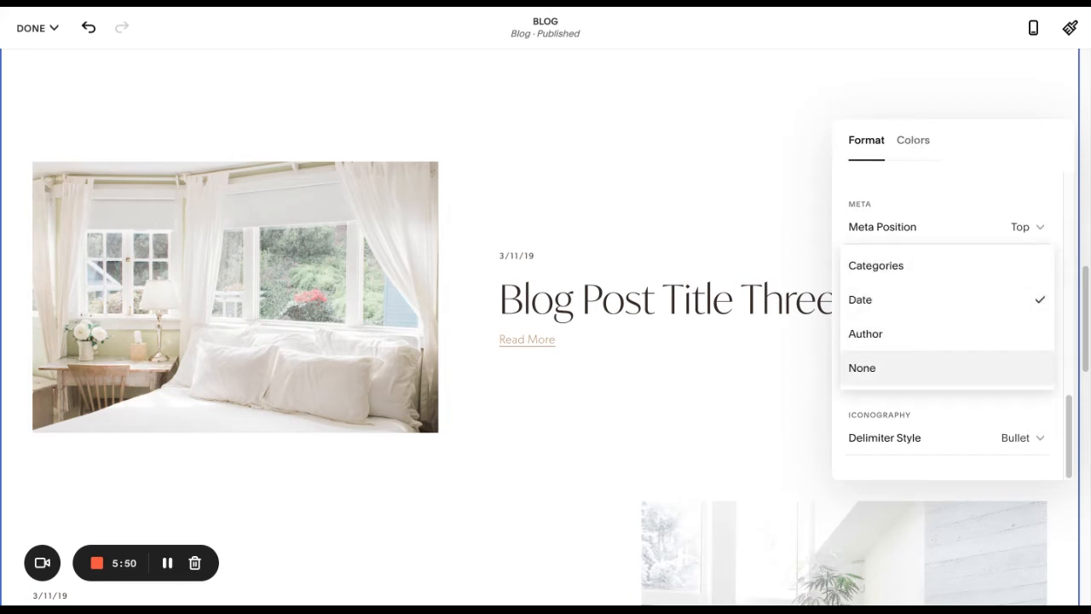
pyautogui.click(980, 365)
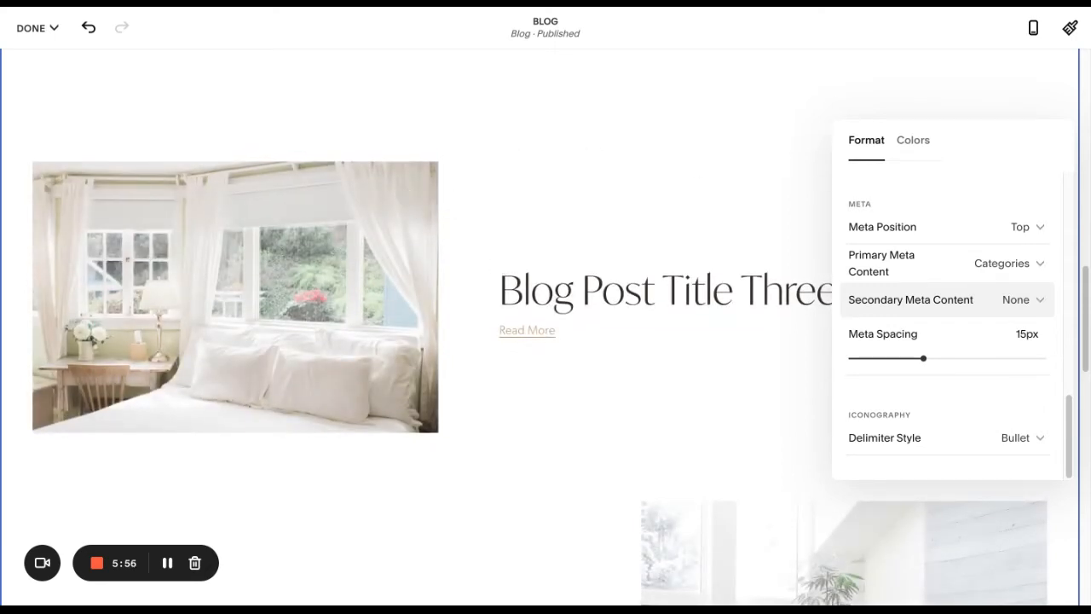
pyautogui.click(1006, 263)
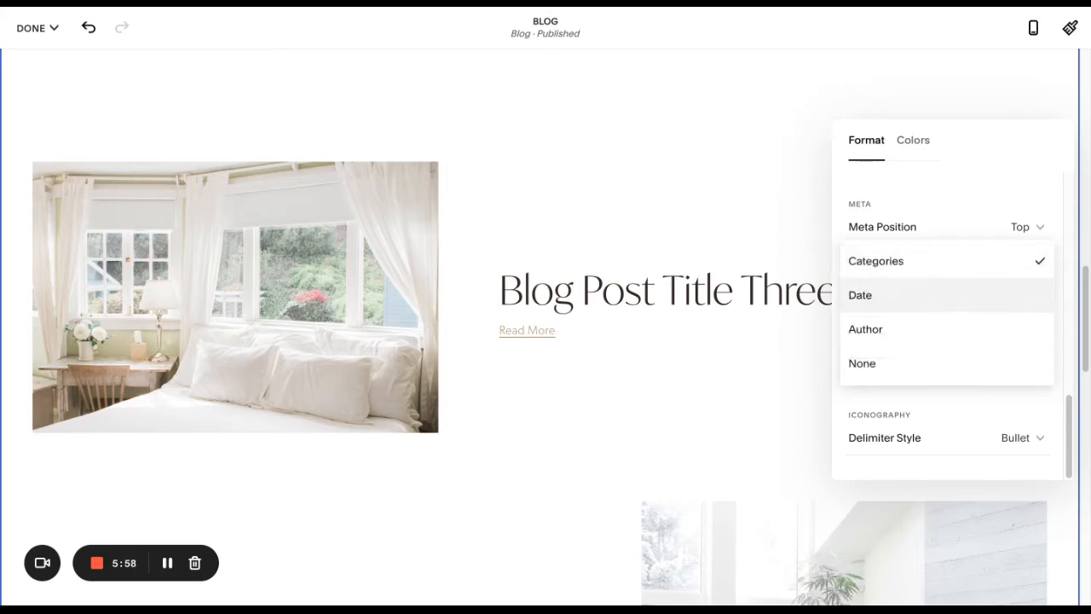
pyautogui.click(861, 294)
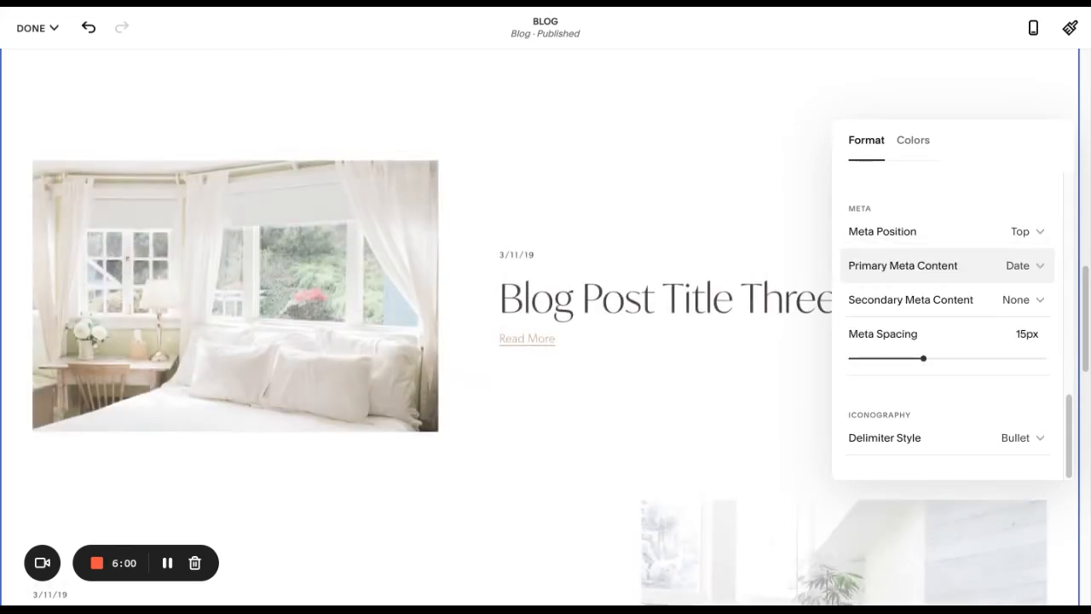
# Set the meta spacing to 21px and look over the delimiter style options and the other format settings
pyautogui.moveTo(927, 358); pyautogui.dragTo(952, 358)
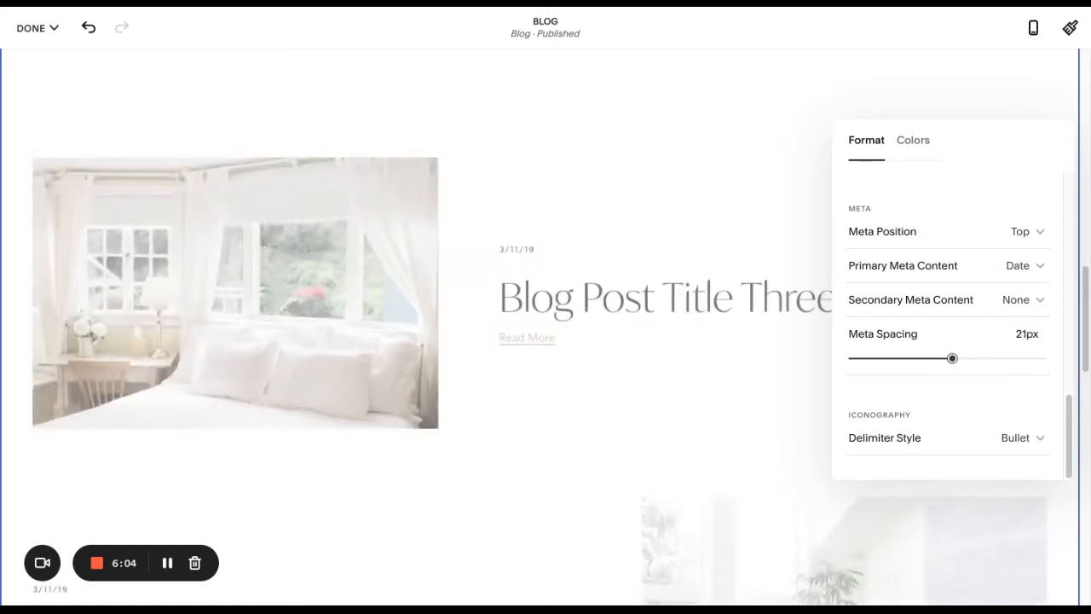
pyautogui.click(1021, 437)
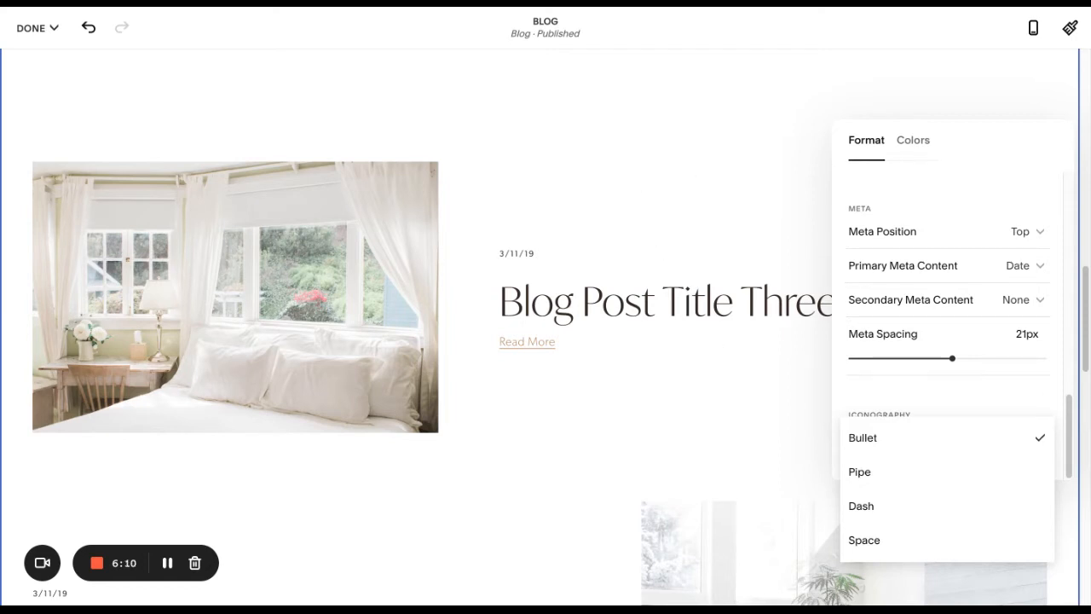
pyautogui.scroll(10, 946, 324)
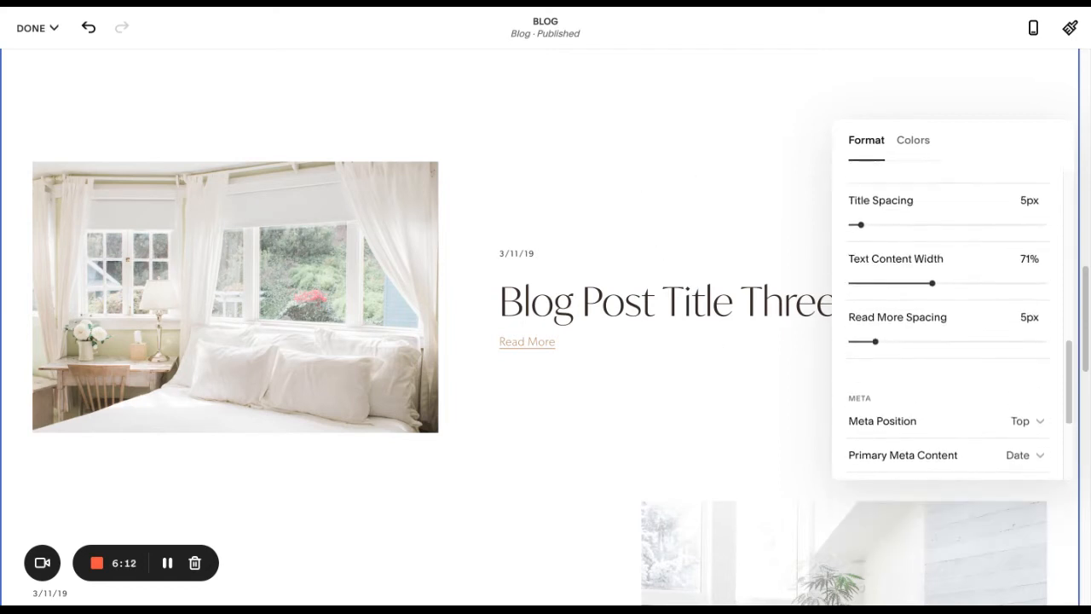
pyautogui.scroll(-5, 921, 159)
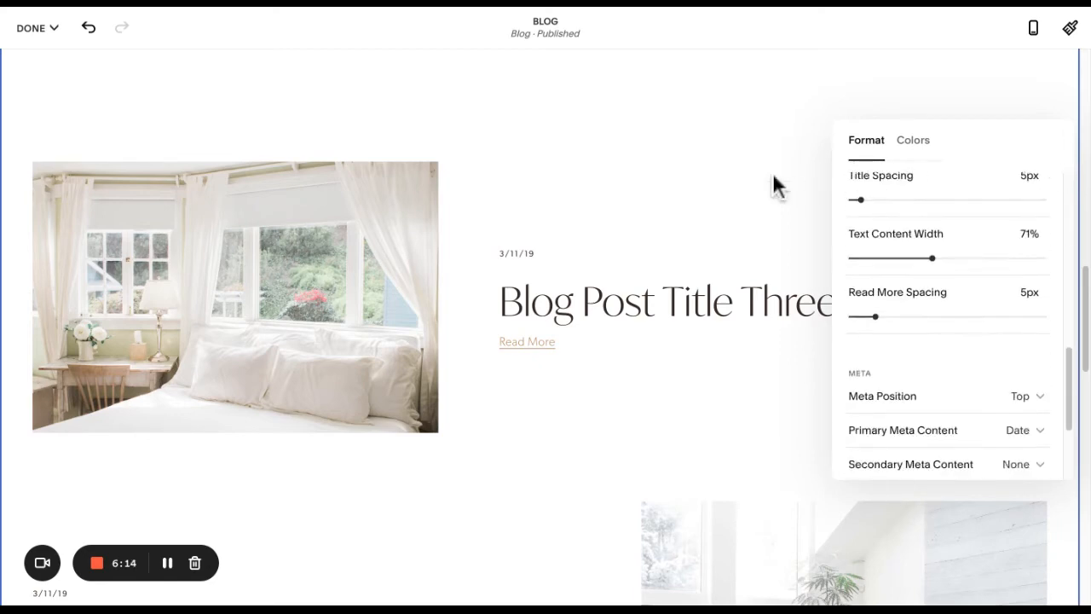
pyautogui.scroll(-10, 775, 185)
# Discard the formatting changes made to the blog post section and exit page editing
pyautogui.scroll(20, 775, 185)
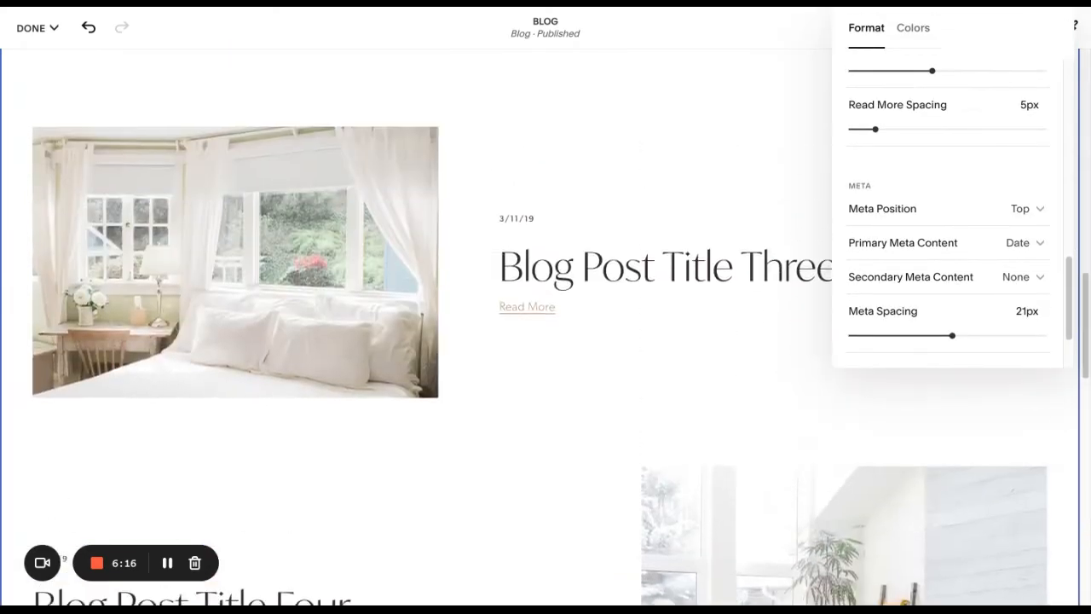
pyautogui.scroll(2, 775, 185)
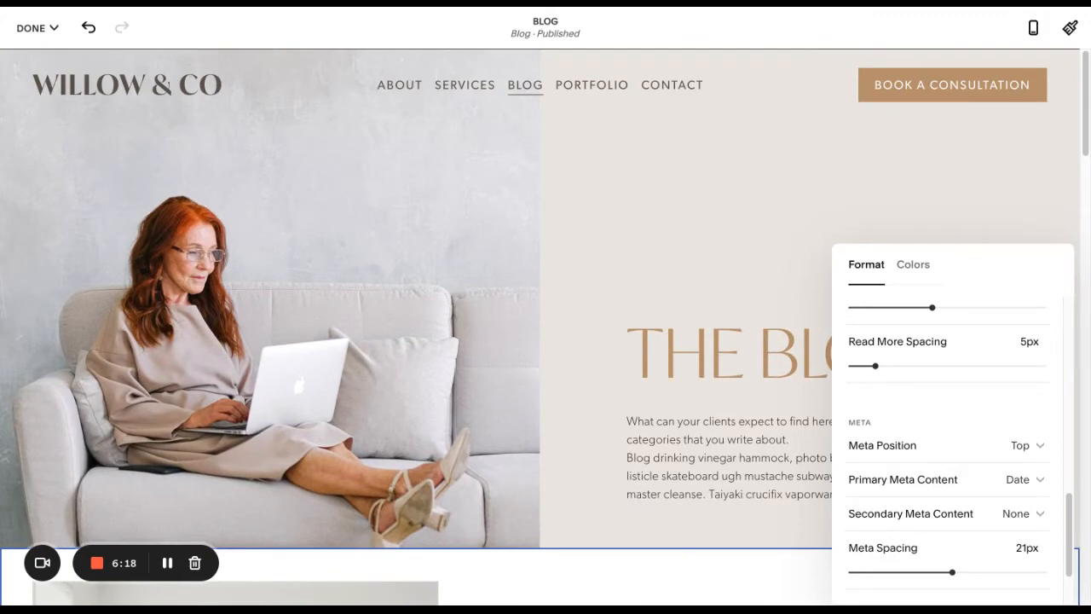
pyautogui.click(31, 27)
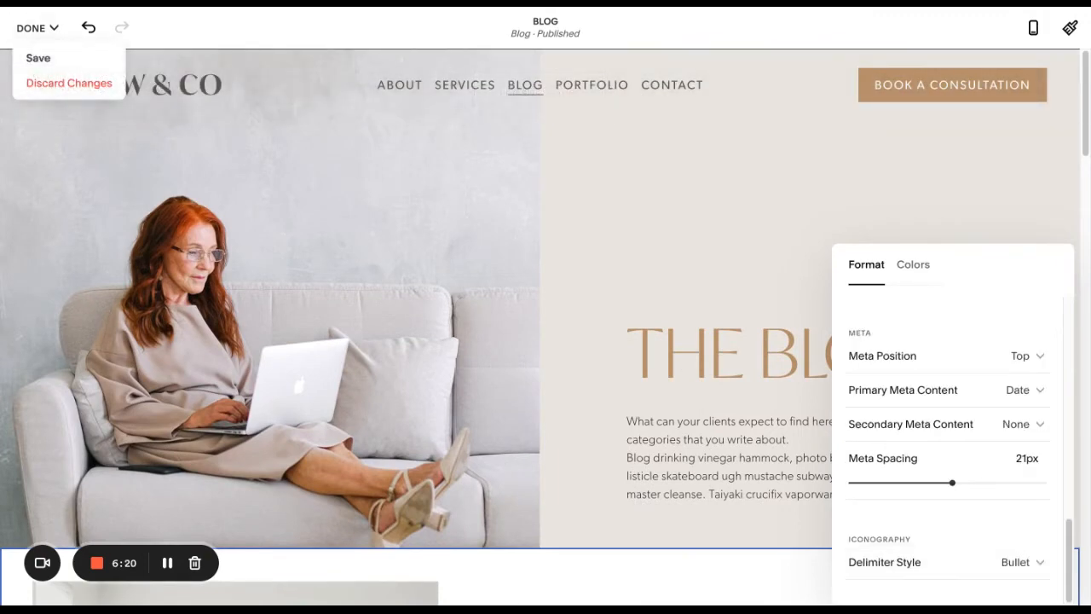
pyautogui.click(68, 83)
pyautogui.click(245, 142)
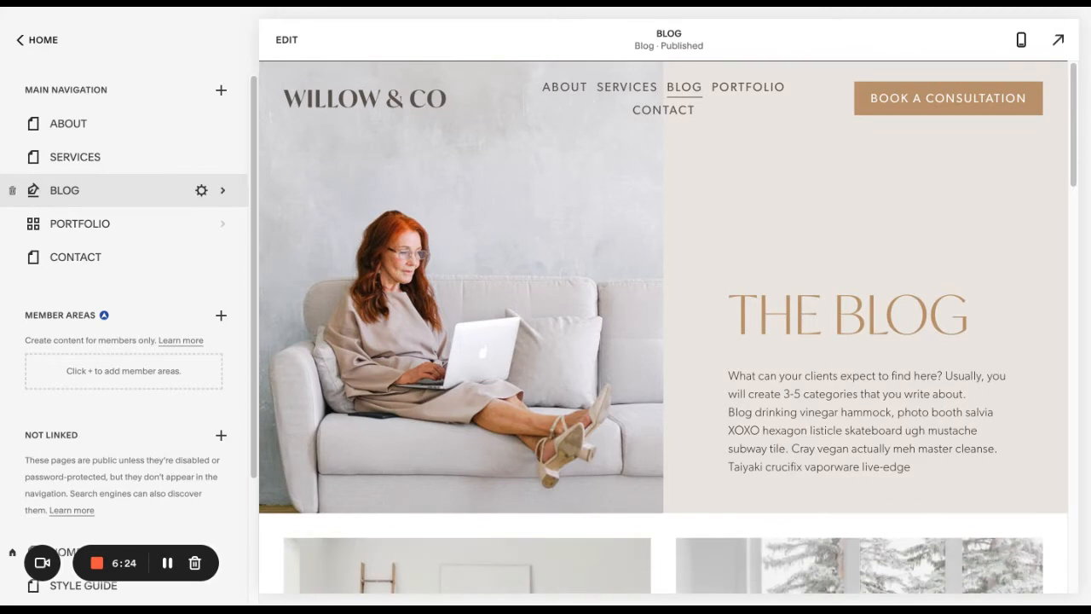
# Open the Blog page's list of posts and look through the posts in the page preview
pyautogui.click(102, 190)
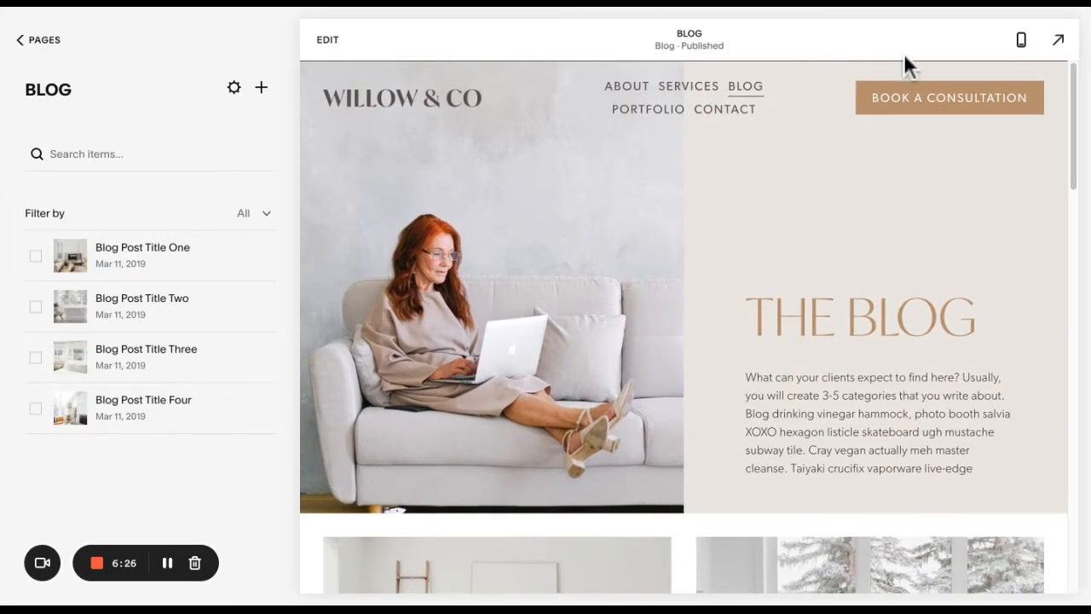
pyautogui.scroll(-2, 904, 52)
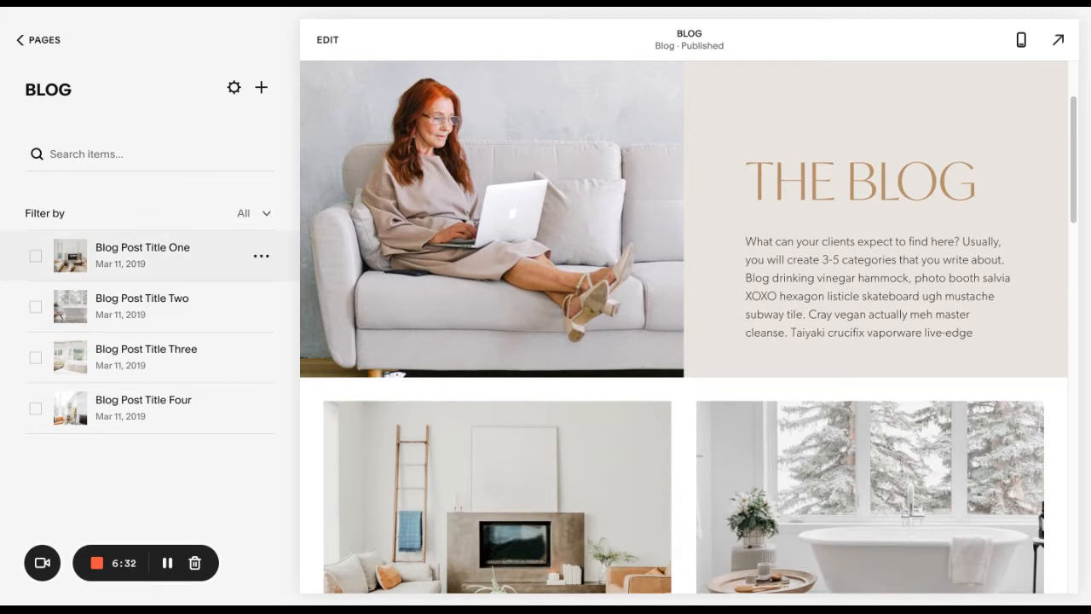
pyautogui.scroll(-4, 1076, 187)
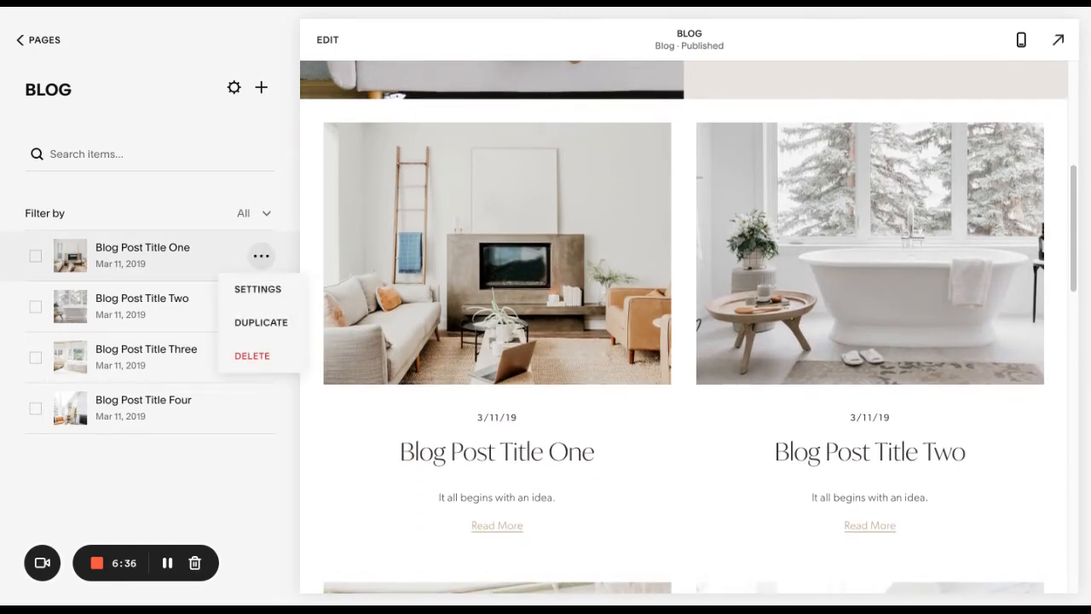
# Open the settings of Blog Post Title One and look over its featured image, excerpt, URL and author fields
pyautogui.click(258, 289)
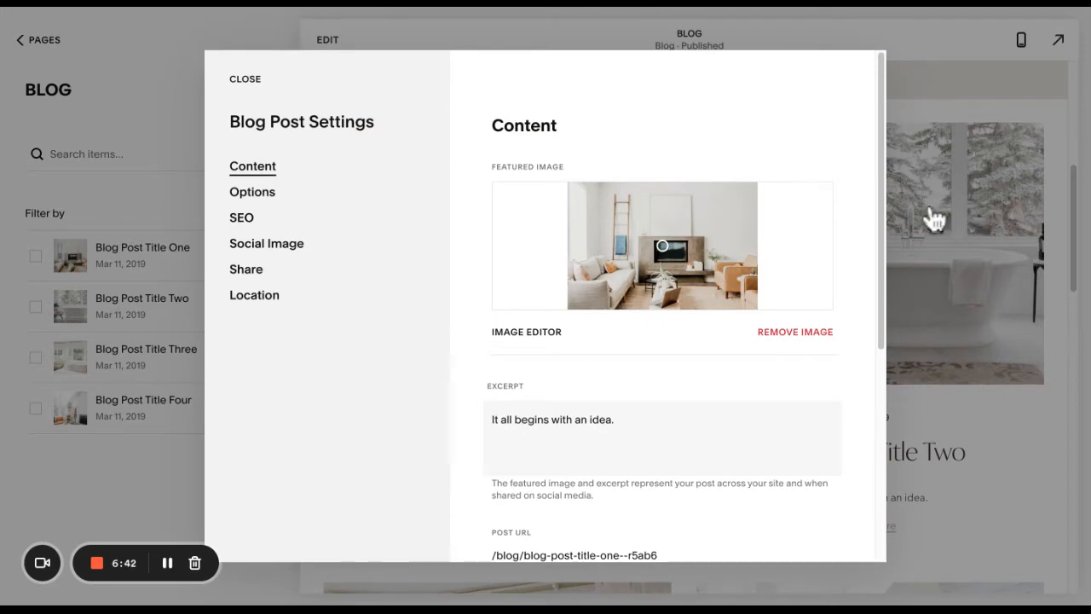
pyautogui.press('Tab')
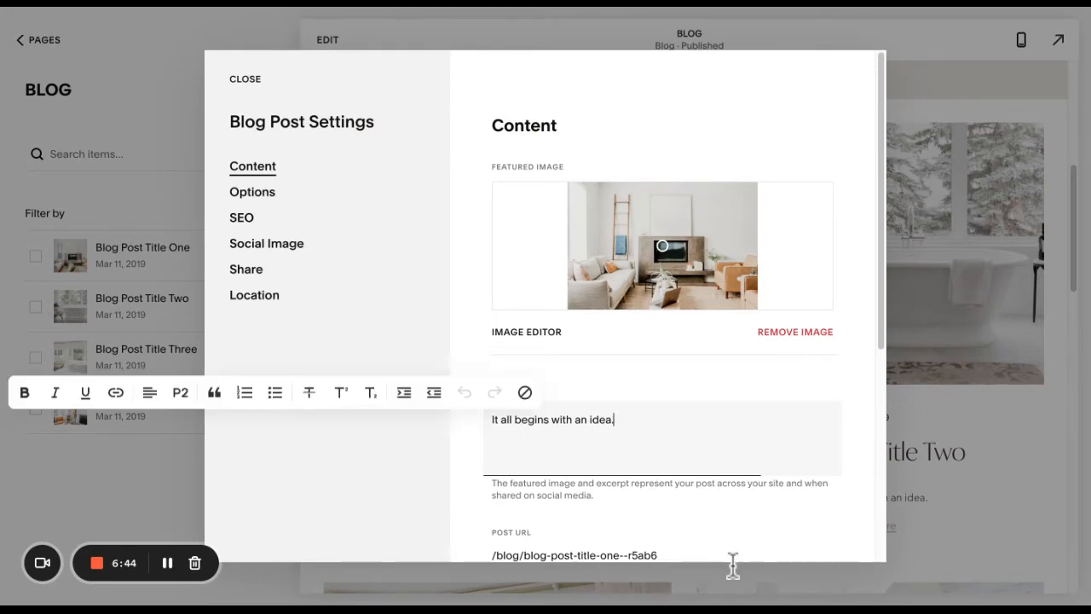
pyautogui.scroll(-2, 802, 563)
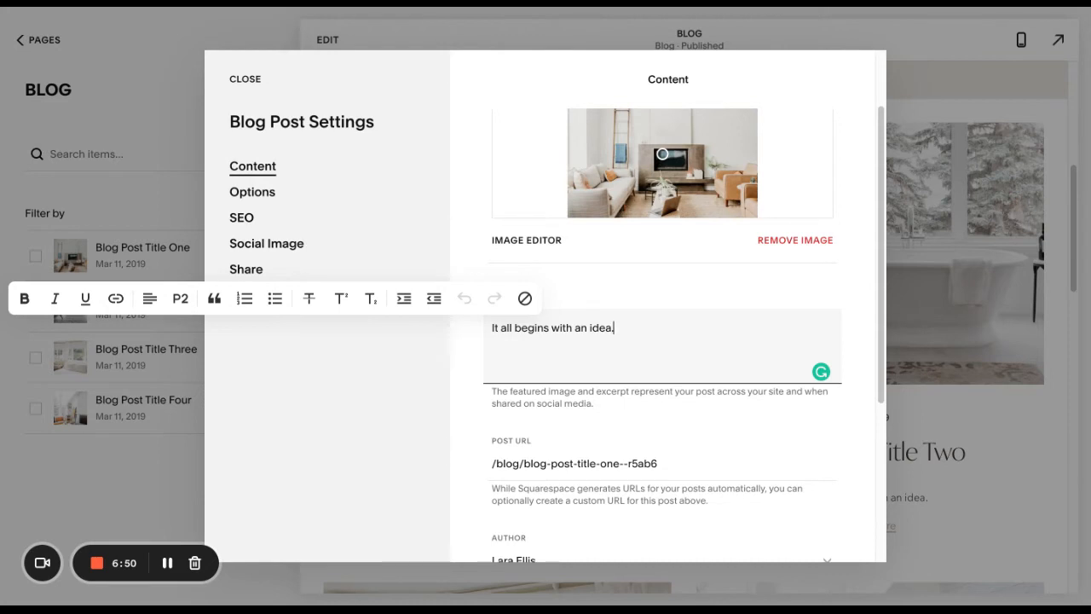
pyautogui.scroll(-2, 716, 509)
# Replace the post's URL slug with how-to-style-bookshelf
pyautogui.moveTo(753, 368); pyautogui.dragTo(488, 429)
pyautogui.press('BackSpace')
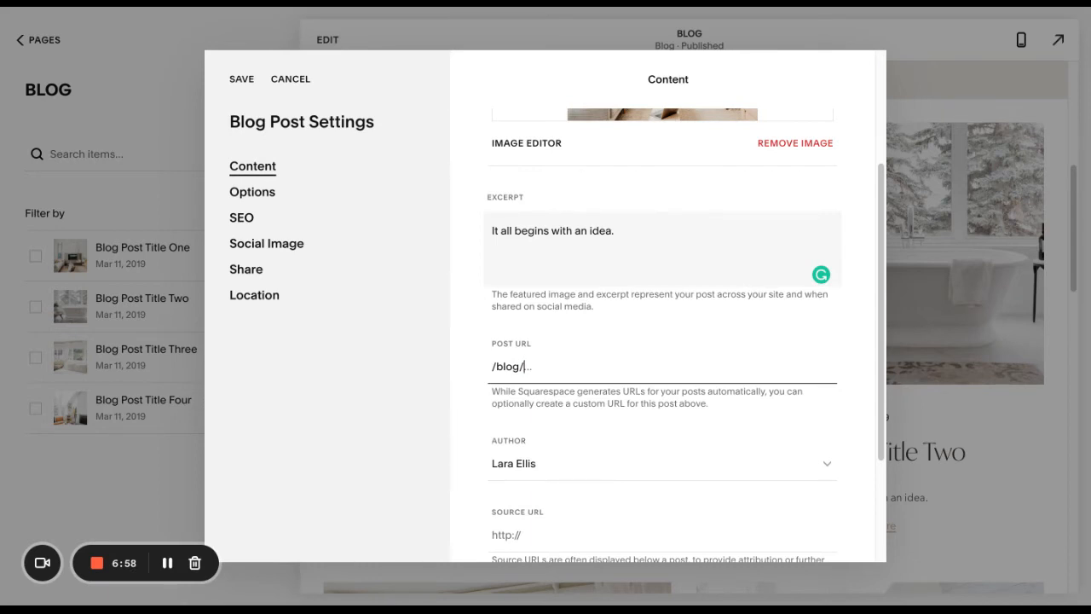
pyautogui.write('styling')
pyautogui.press('BackSpace')
pyautogui.press('BackSpace')
pyautogui.press('BackSpace')
pyautogui.press('BackSpace')
pyautogui.press('BackSpace')
pyautogui.write('how-to-style-book')
pyautogui.press('BackSpace')
pyautogui.press('BackSpace')
pyautogui.press('BackSpace')
pyautogui.write('bookshle')
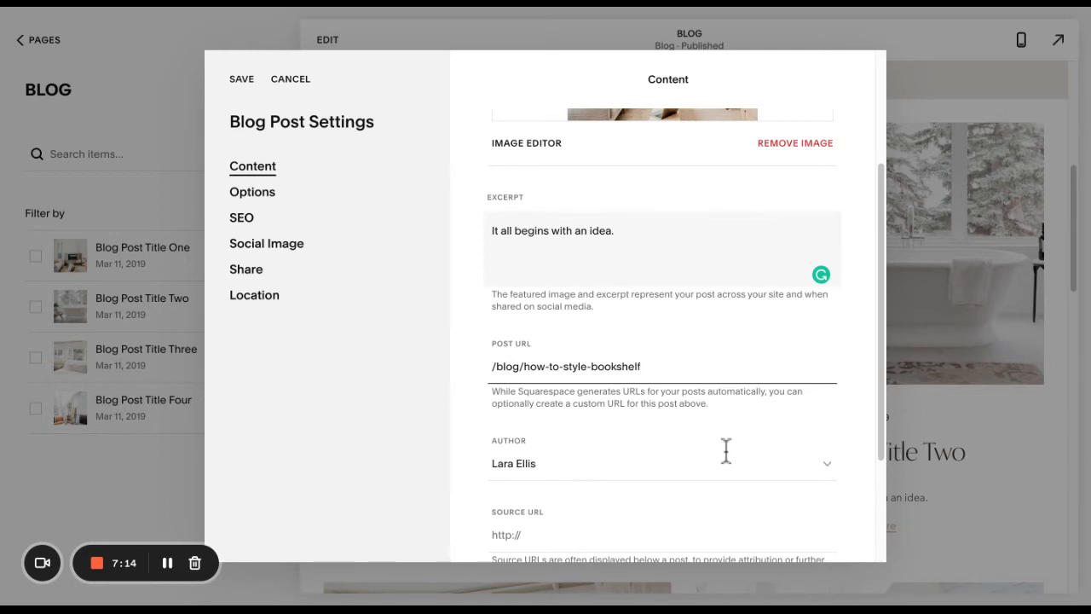
# Change the ending of the post's URL slug so that it reads how-to-style-layered-boho-bookshelf
pyautogui.hotkey('alt', 'Left')
pyautogui.hotkey('shift', 'alt', 'Left')
pyautogui.hotkey('shift', 'alt', 'Left')
pyautogui.hotkey('shift', 'alt', 'Left')
pyautogui.hotkey('shift', 'alt', 'Left')
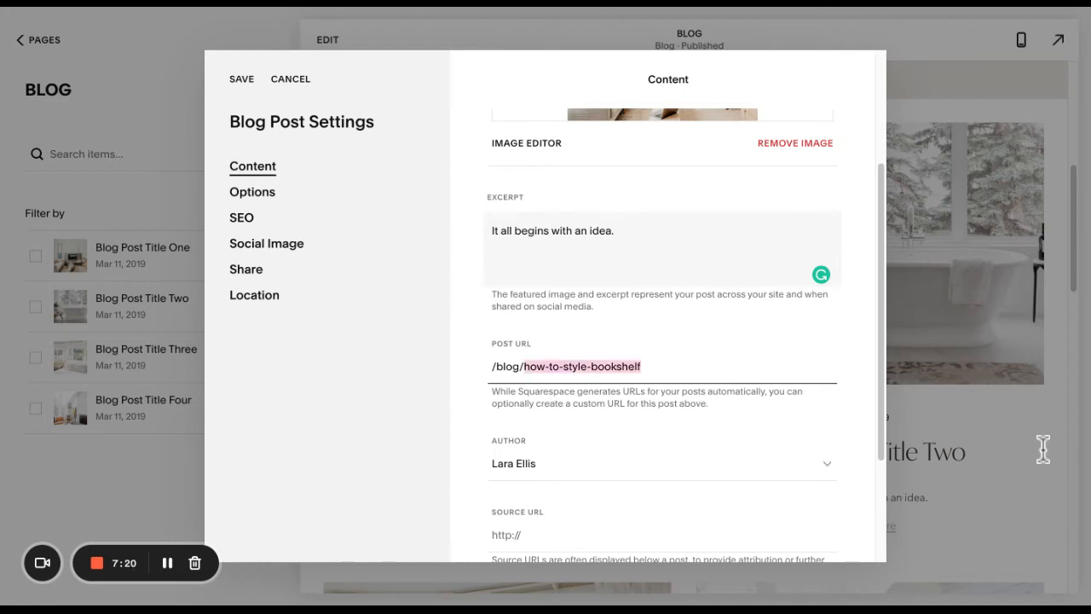
pyautogui.hotkey('shift', 'Right')
pyautogui.hotkey('shift', 'Right')
pyautogui.hotkey('shift', 'Right')
pyautogui.hotkey('shift', 'Right')
pyautogui.hotkey('shift', 'Right')
pyautogui.hotkey('shift', 'Right')
pyautogui.hotkey('shift', 'Right')
pyautogui.hotkey('shift', 'Right')
pyautogui.hotkey('shift', 'Right')
pyautogui.hotkey('shift', 'Right')
pyautogui.hotkey('shift', 'Right')
pyautogui.hotkey('shift', 'Right')
pyautogui.write('la')
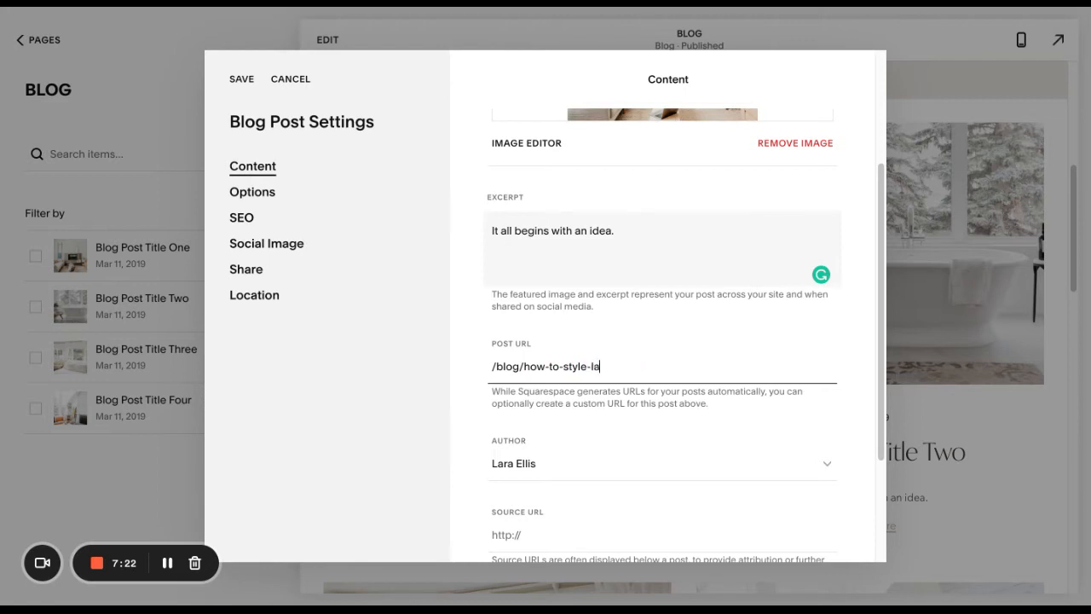
pyautogui.write('yered-bobh')
pyautogui.press('BackSpace')
pyautogui.write('ho-bookshl')
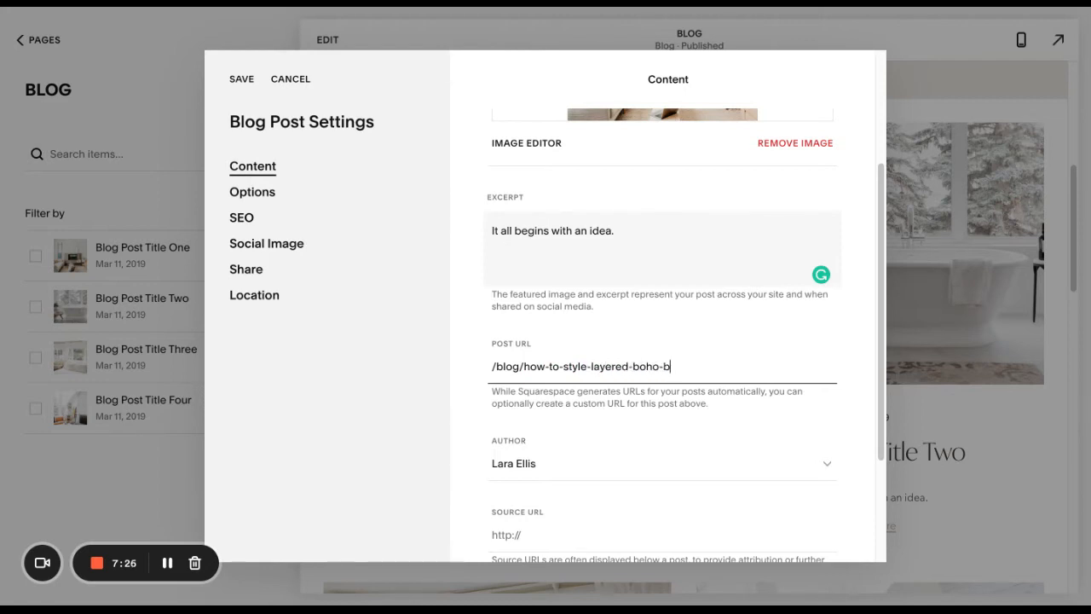
pyautogui.press('BackSpace')
pyautogui.write('elf')
pyautogui.press('BackSpace')
pyautogui.press('BackSpace')
pyautogui.write('f')
# Look over the post's options and its SEO preview, title and description fields
pyautogui.click(252, 192)
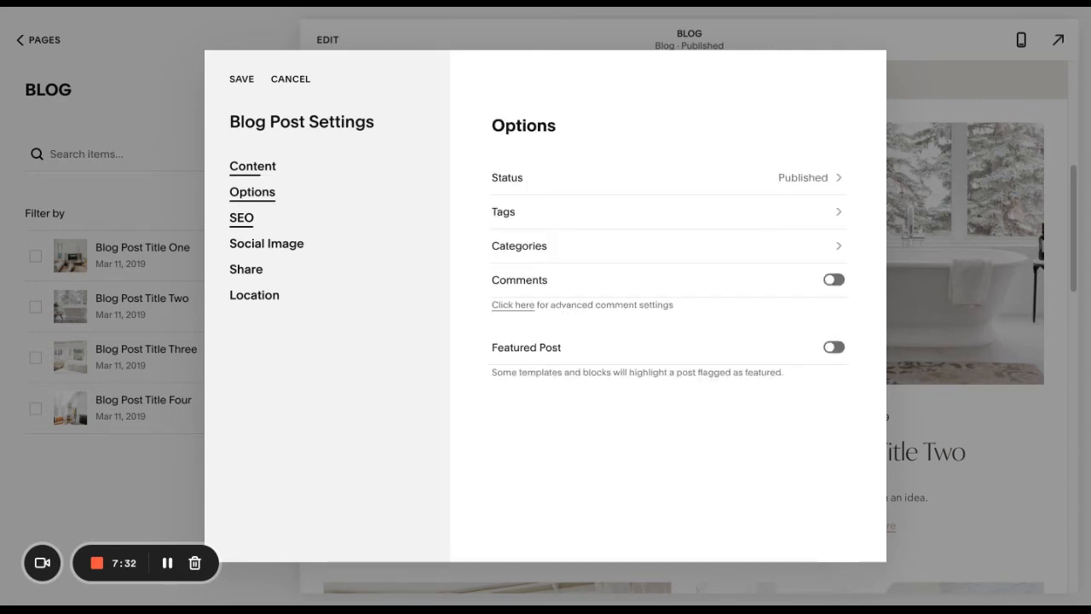
pyautogui.click(241, 217)
pyautogui.scroll(-1, 628, 501)
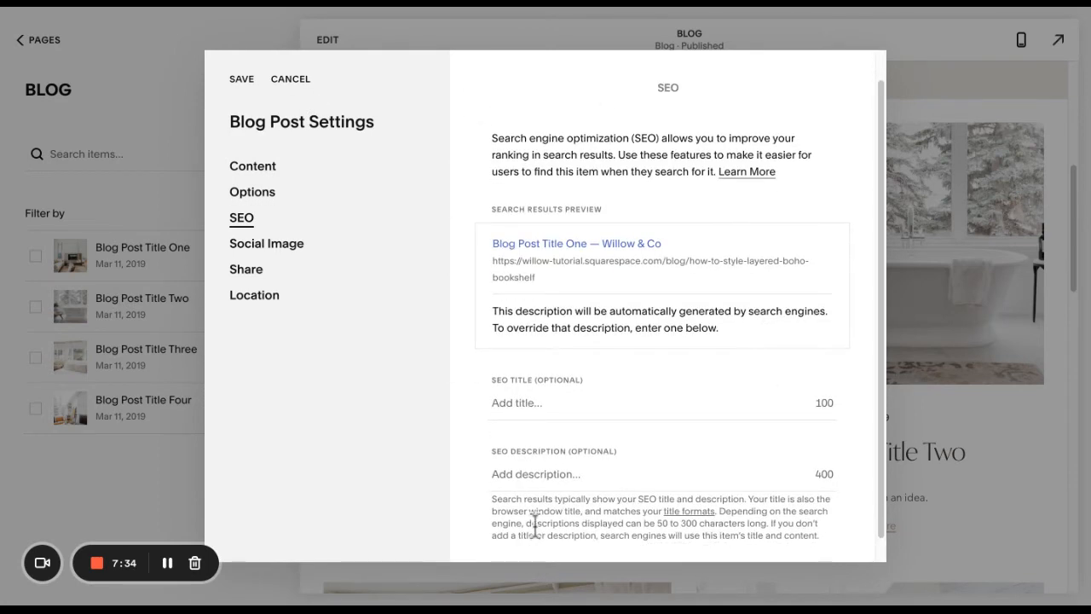
pyautogui.click(546, 474)
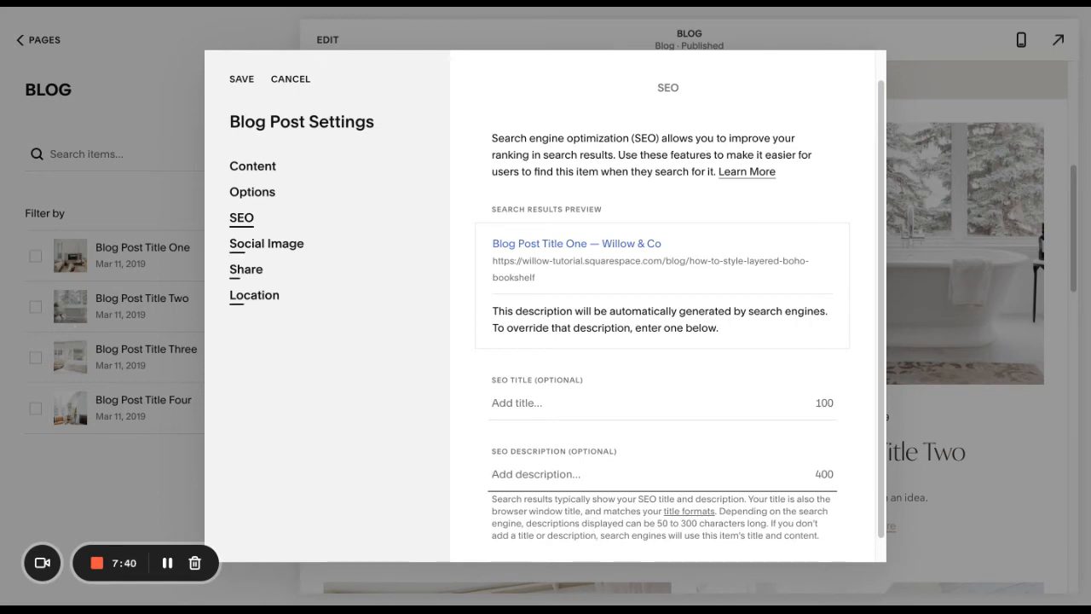
# Set the post's publishing status to Draft in its options
pyautogui.click(252, 192)
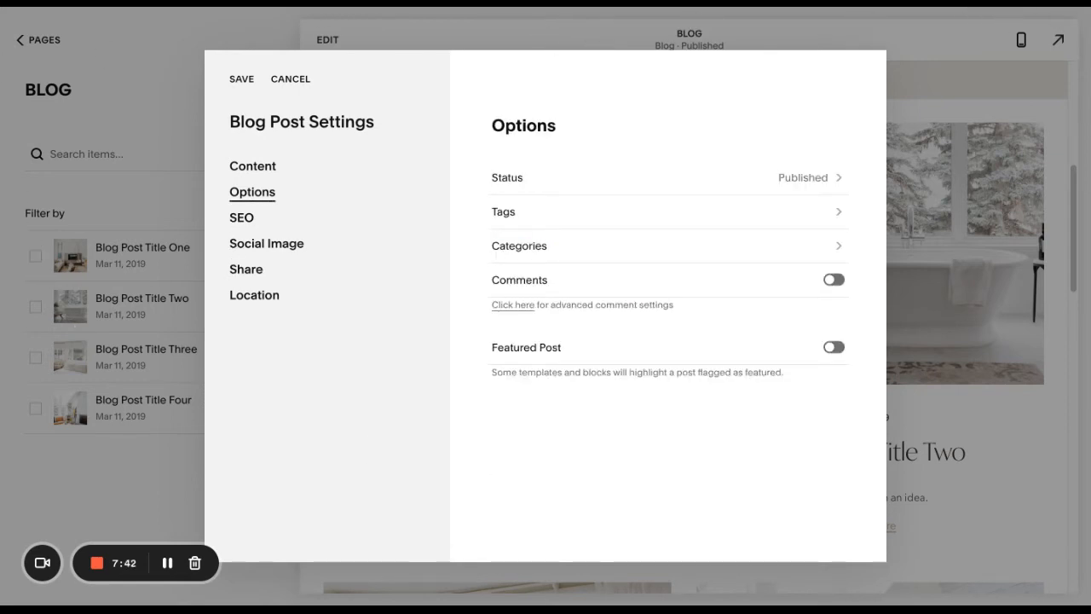
pyautogui.click(648, 177)
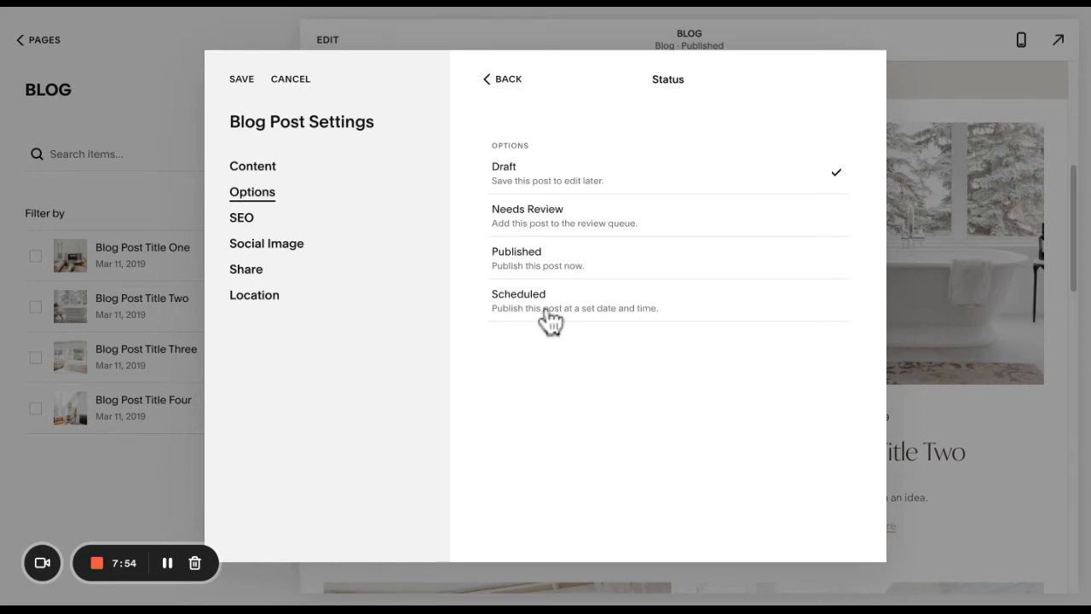
pyautogui.click(505, 78)
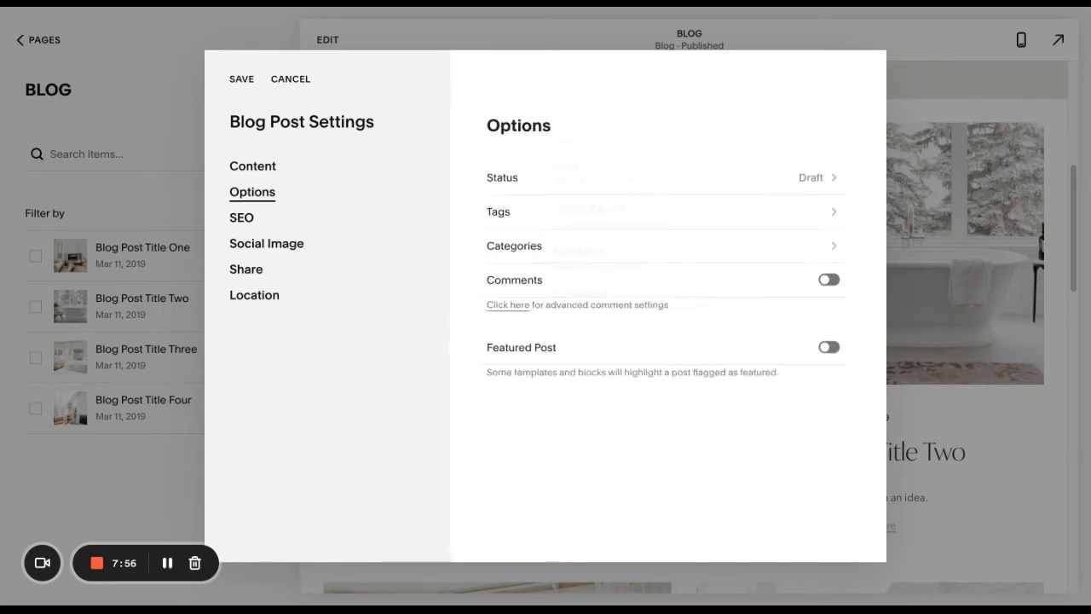
# Add the categories STAGING and HOME RENOVATION to the post
pyautogui.click(599, 246)
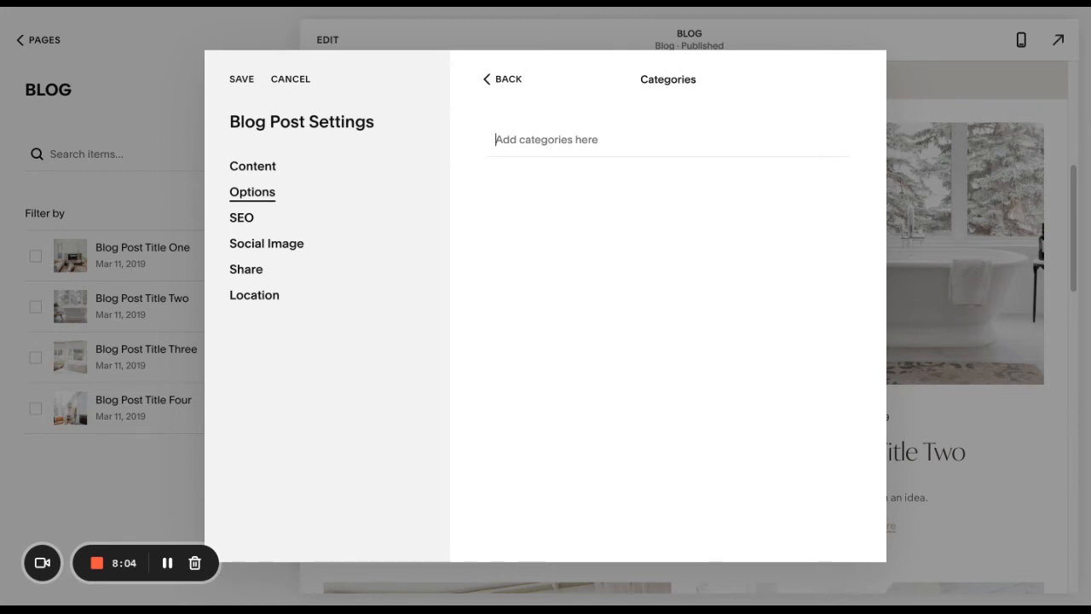
pyautogui.write('STAGING')
pyautogui.press('Return')
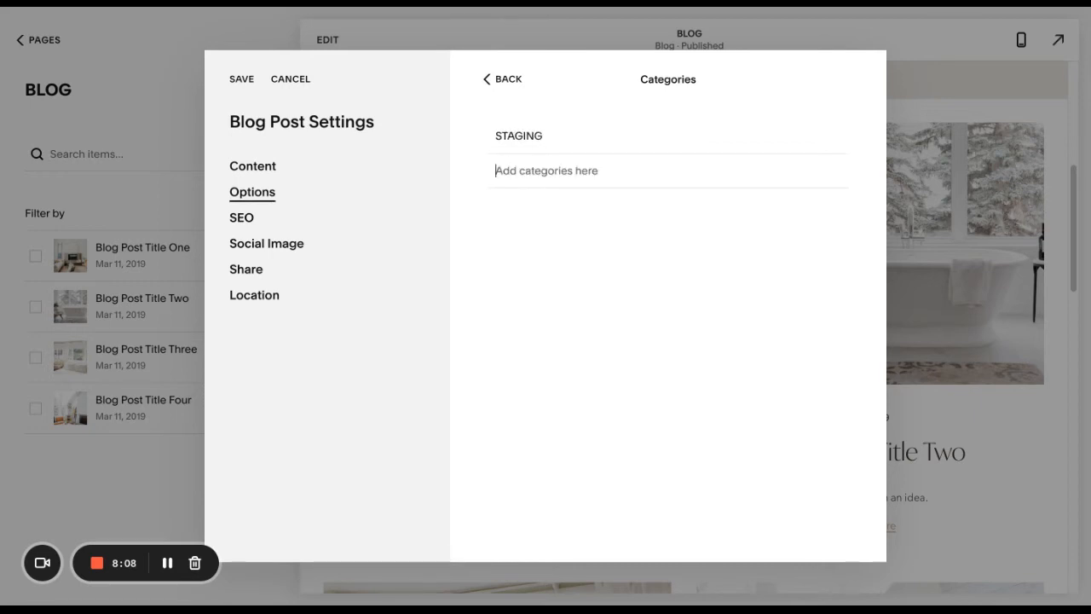
pyautogui.write('HOME')
pyautogui.press('BackSpace')
pyautogui.write('E')
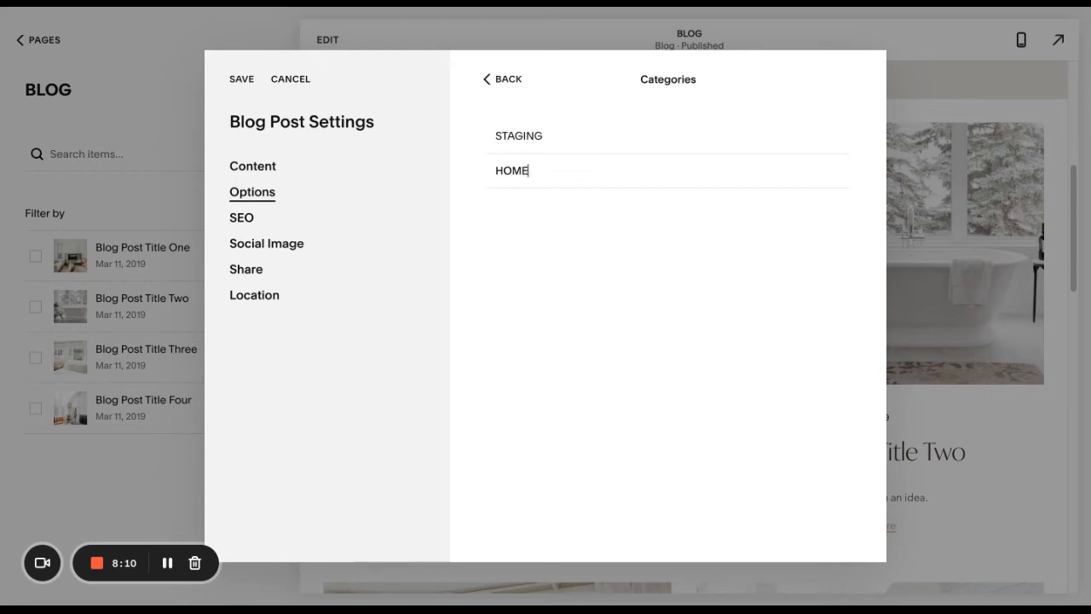
pyautogui.write(' RENOVATION')
pyautogui.press('Return')
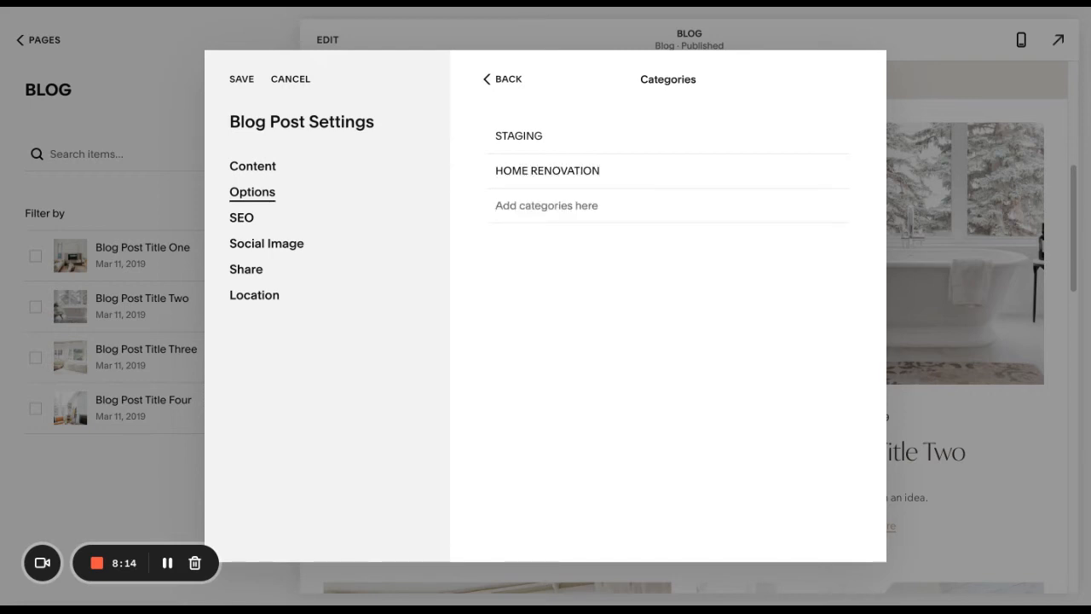
pyautogui.click(487, 78)
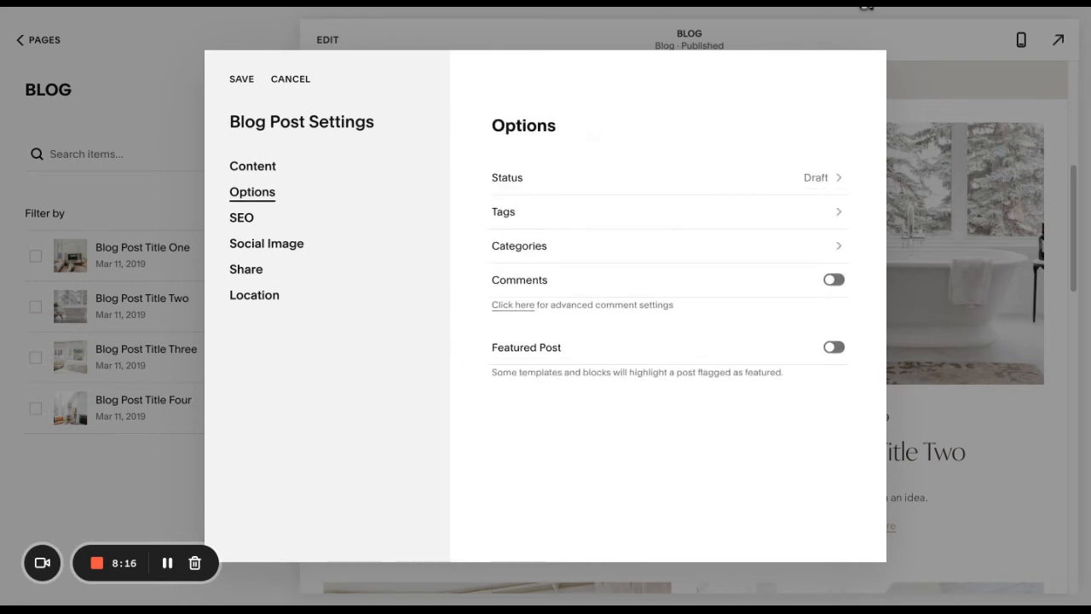
# Add the tags LUXURY, MODERN, STAINLESS STEEL and WALNUT to the post
pyautogui.click(687, 212)
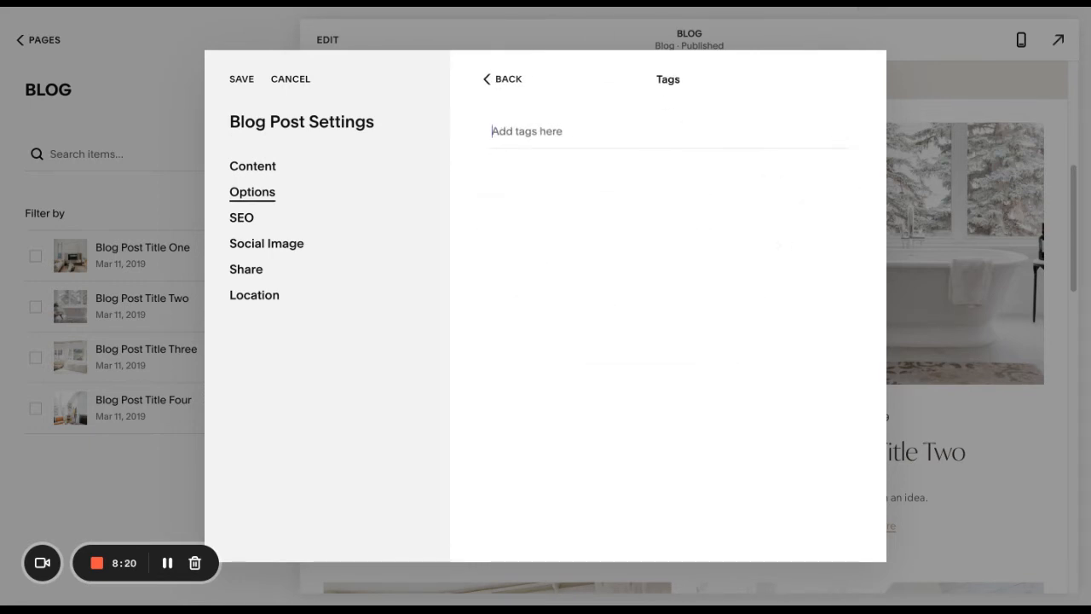
pyautogui.write('LUXRY')
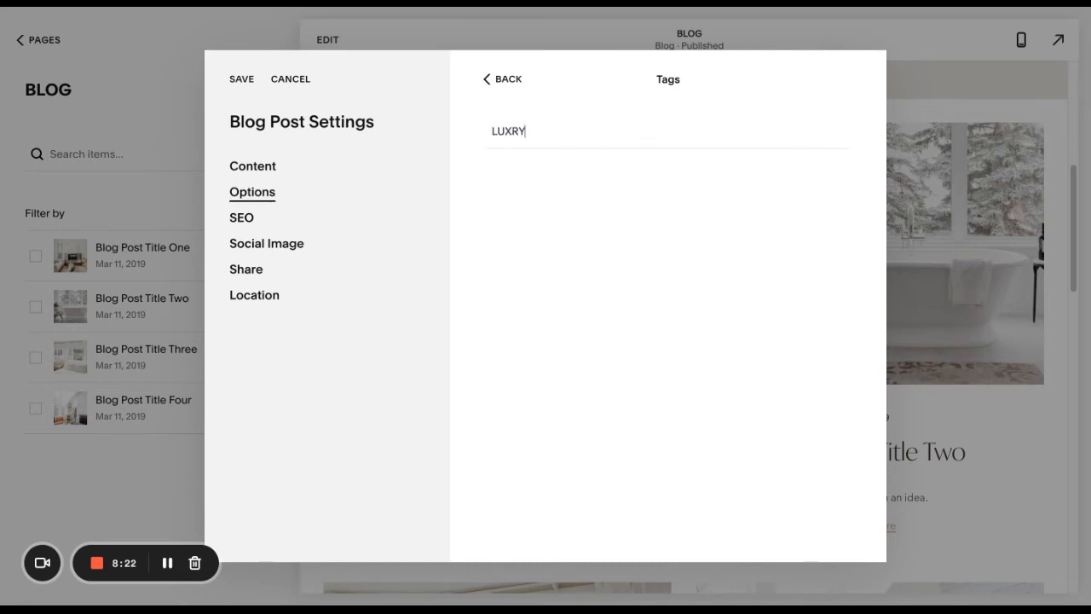
pyautogui.press('BackSpace')
pyautogui.press('BackSpace')
pyautogui.write('URY')
pyautogui.press('Return')
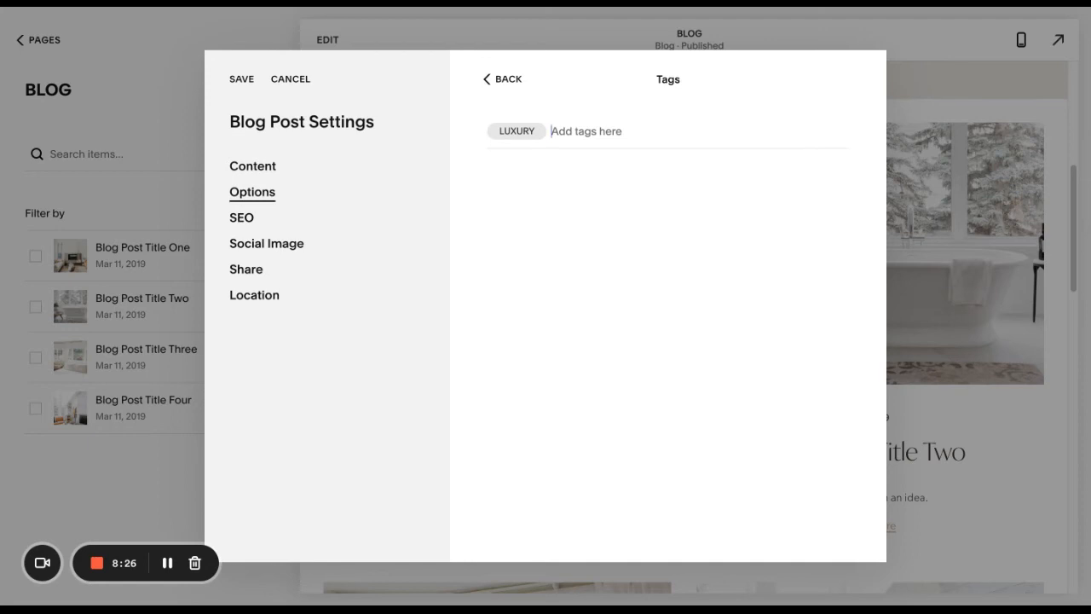
pyautogui.write('MODERN')
pyautogui.press('Return')
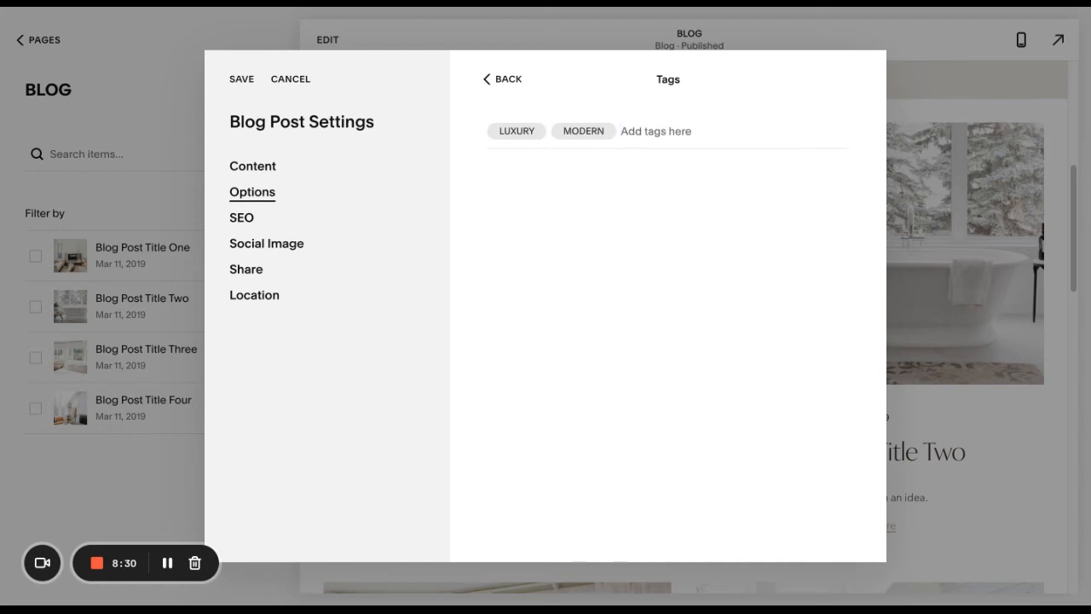
pyautogui.write('STAINLESS STEEL')
pyautogui.press('Return')
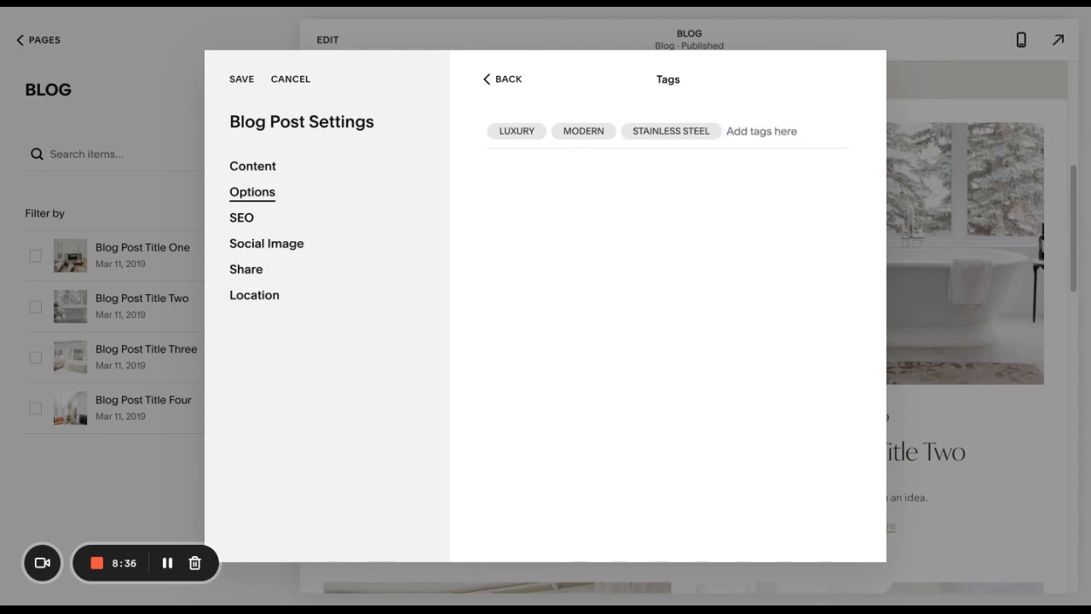
pyautogui.write('WALNUT')
pyautogui.press('Return')
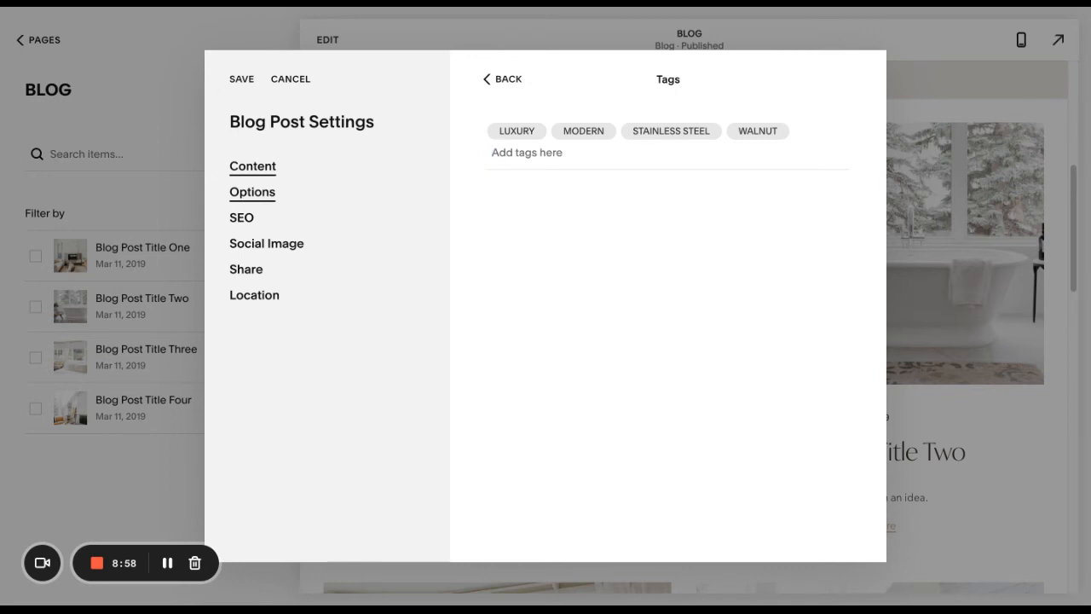
pyautogui.click(504, 79)
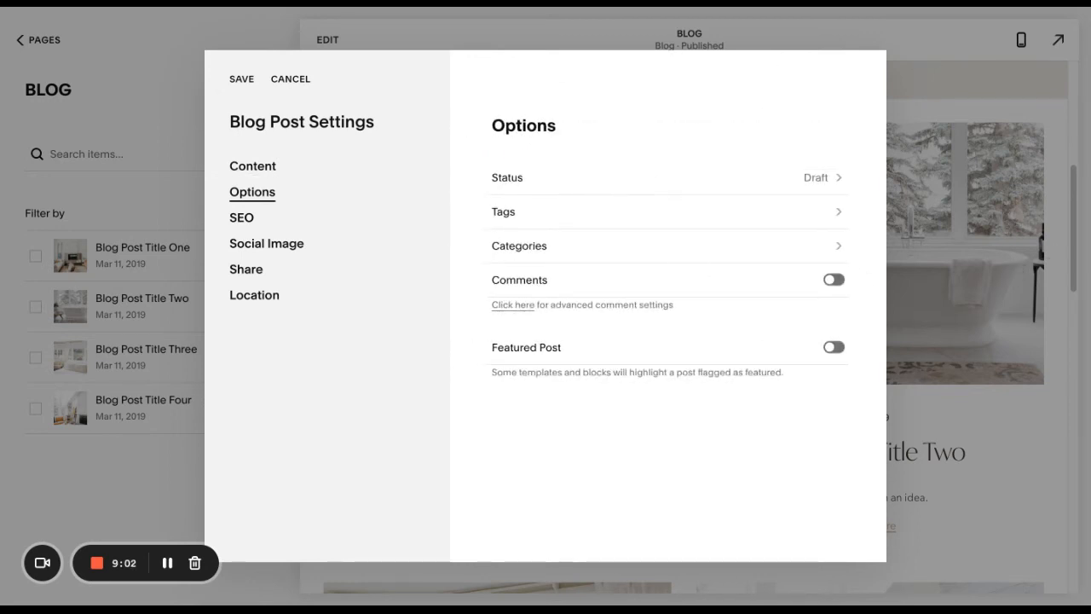
# Enable comments on the post, and discard all the changes made in its settings
pyautogui.click(834, 280)
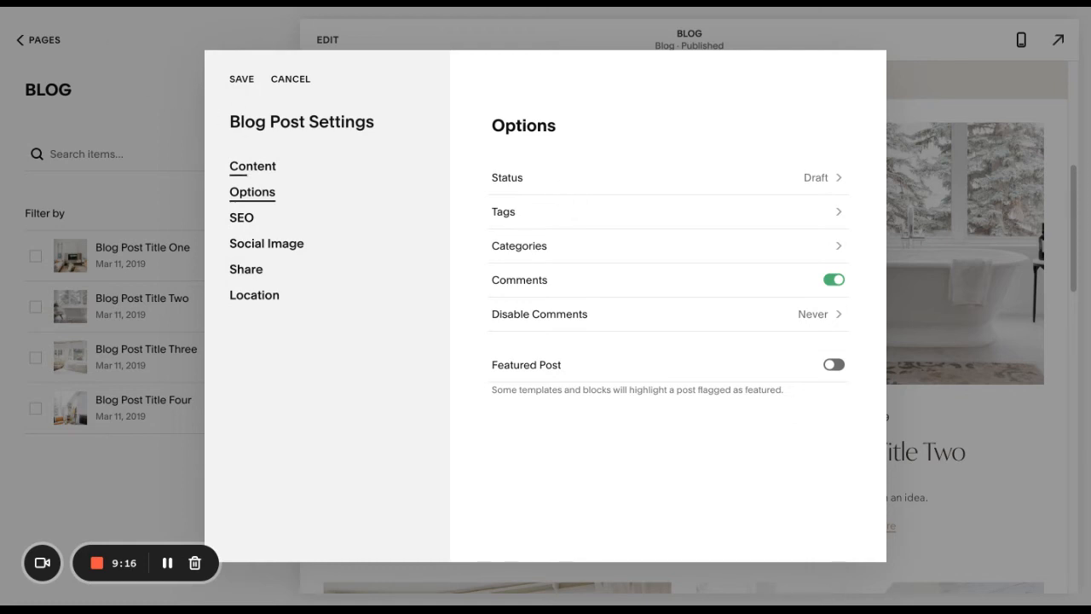
pyautogui.click(290, 79)
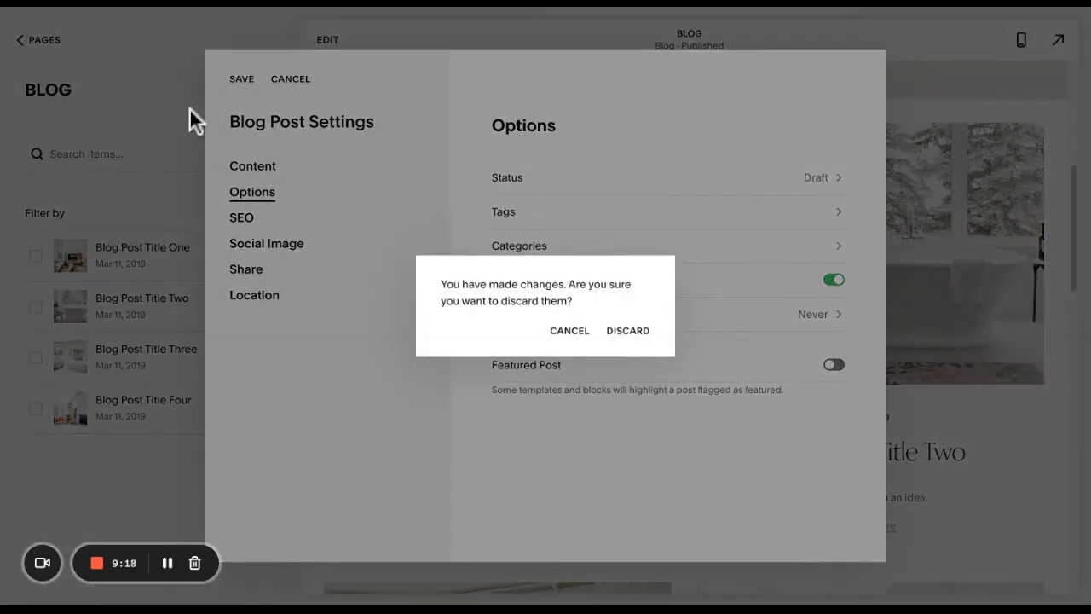
pyautogui.click(632, 328)
# Open Blog Post Title One in edit mode, look over its editable title and body text, and exit editing
pyautogui.click(35, 255)
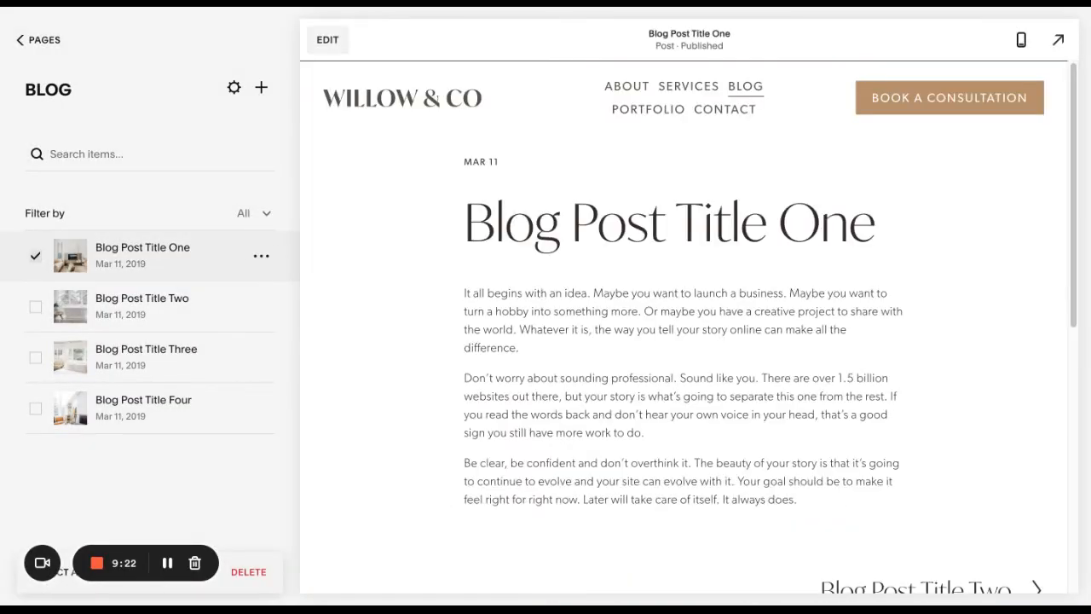
pyautogui.click(328, 39)
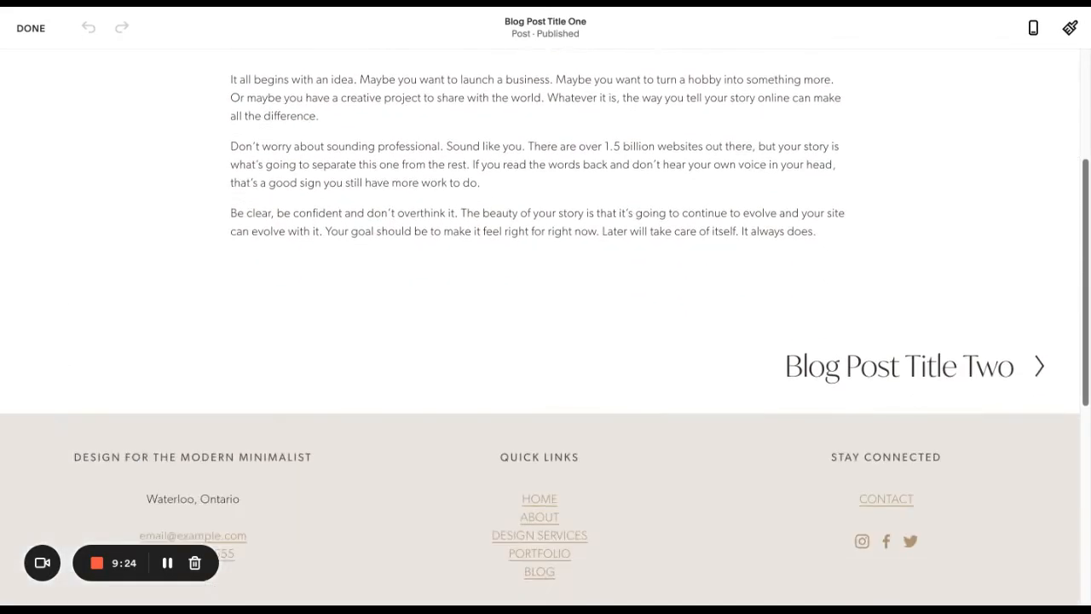
pyautogui.scroll(-1, 545, 328)
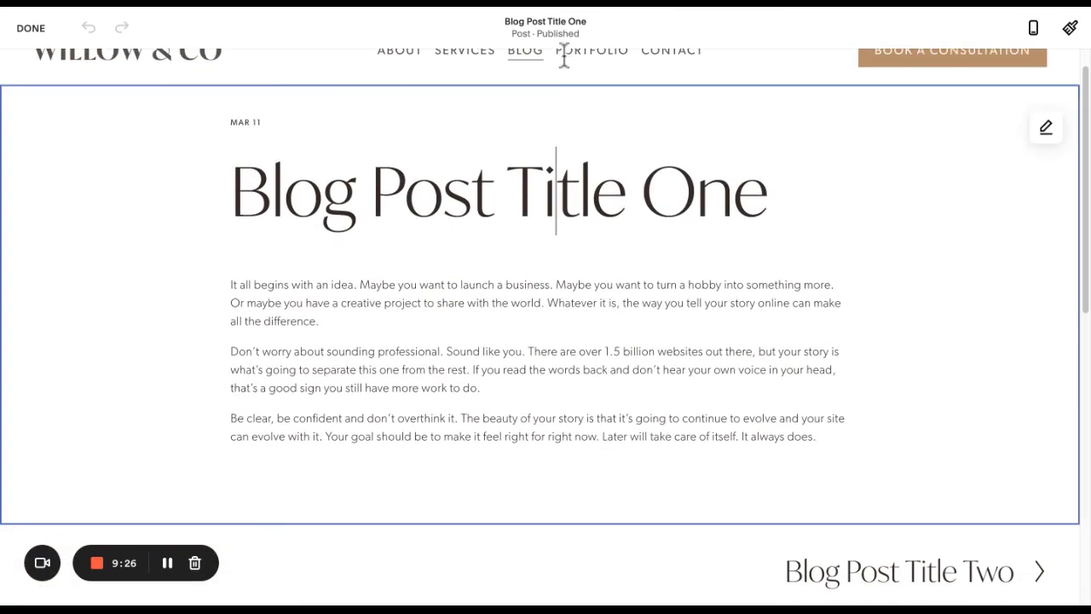
pyautogui.press('Right')
pyautogui.press('Right')
pyautogui.press('Right')
pyautogui.press('Right')
pyautogui.press('Right')
pyautogui.press('Right')
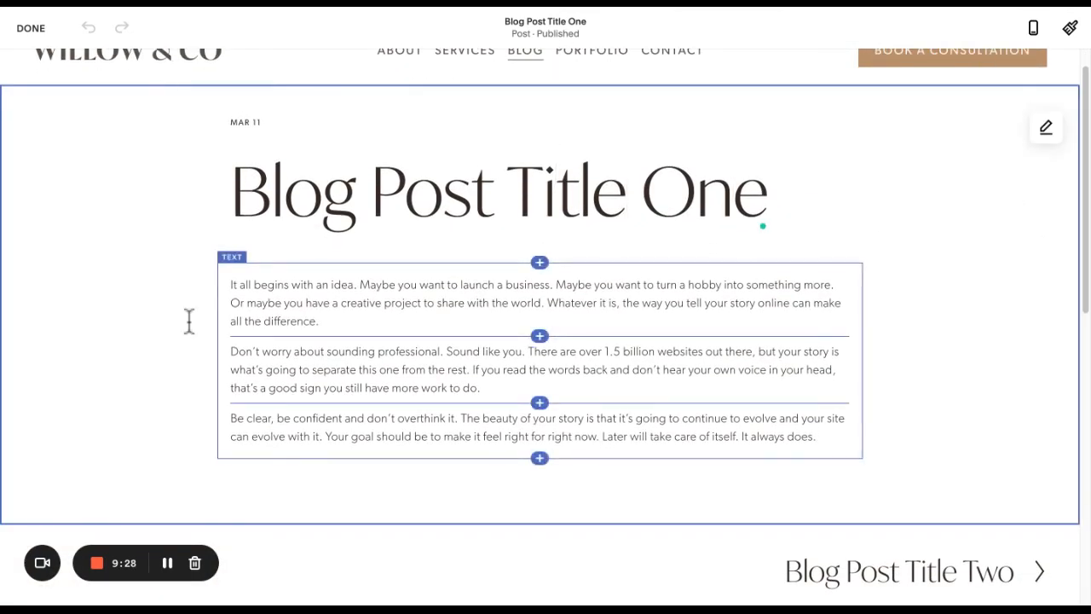
pyautogui.click(319, 320)
pyautogui.click(31, 28)
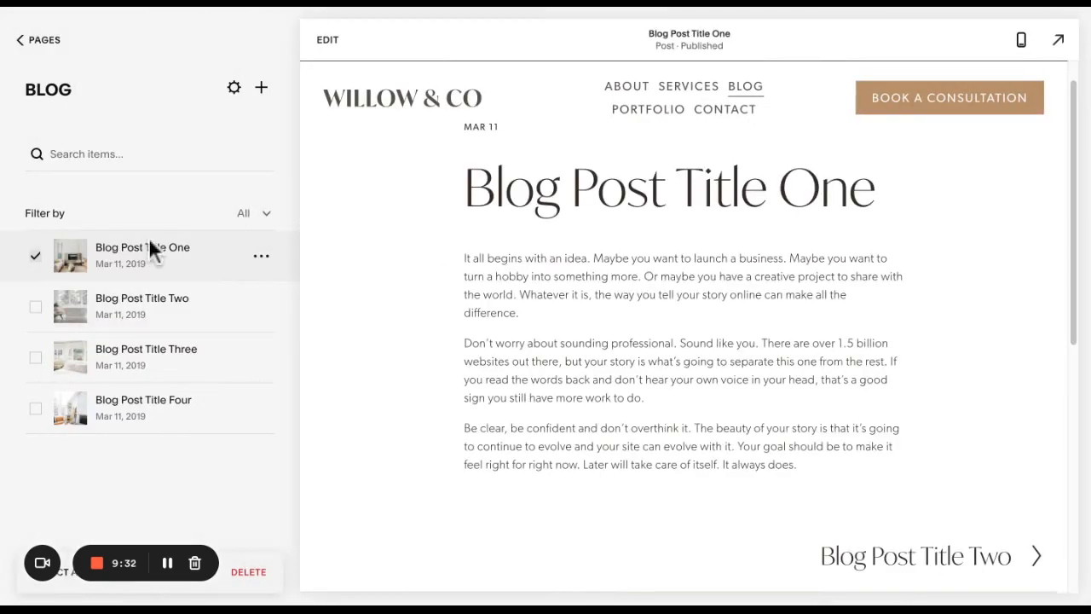
# Create a new blog post and exit its edit mode without publishing it
pyautogui.click(261, 87)
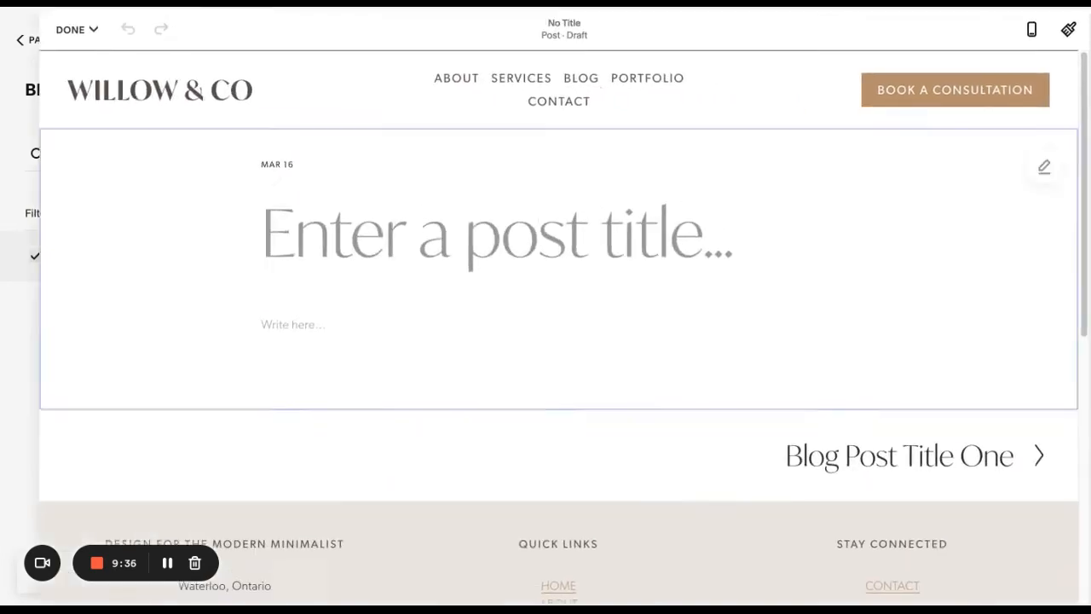
pyautogui.click(33, 28)
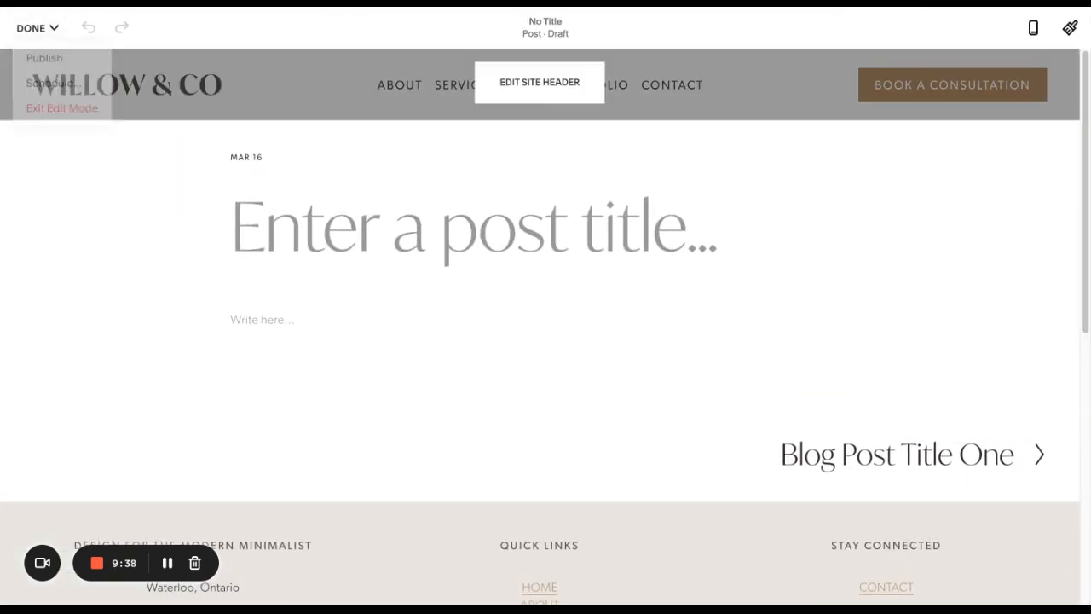
pyautogui.click(546, 81)
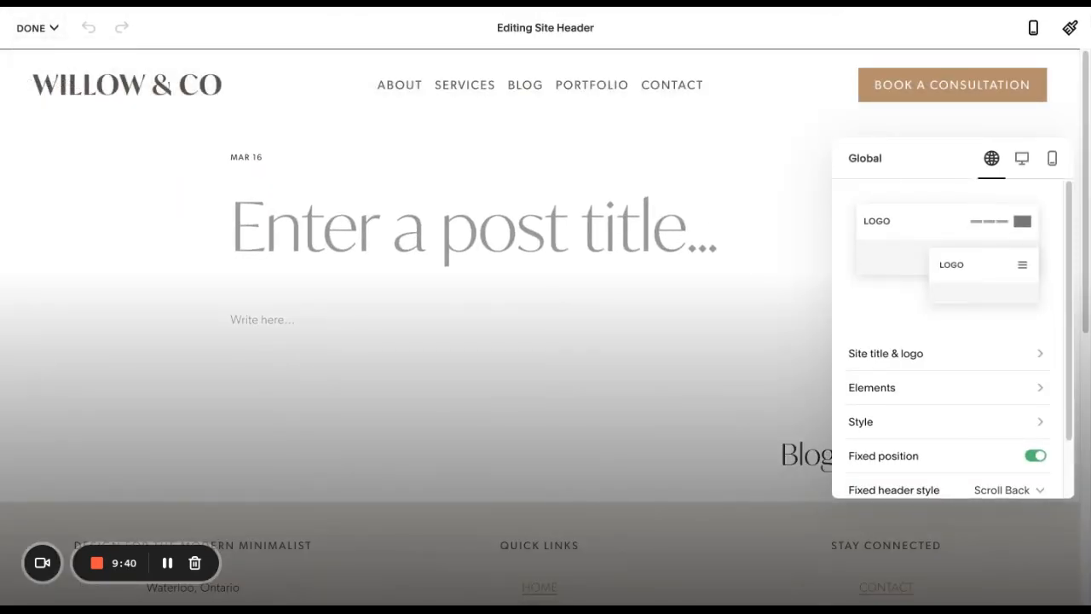
pyautogui.press('Escape')
pyautogui.click(61, 109)
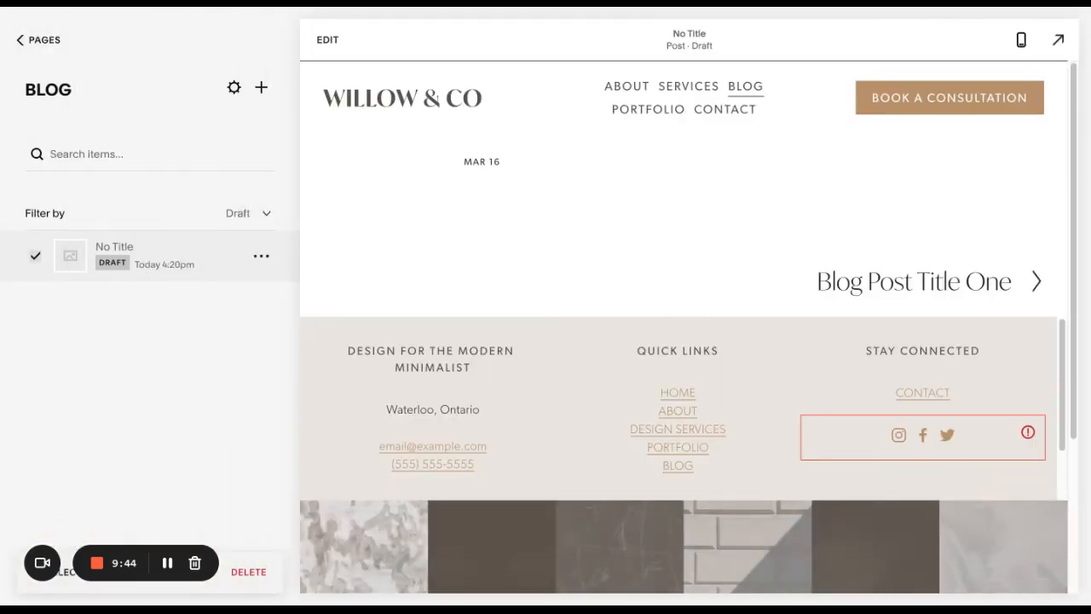
# Edit the untitled draft, giving it the title THIS YOUR TITLE and the body text DFDFD
pyautogui.click(327, 40)
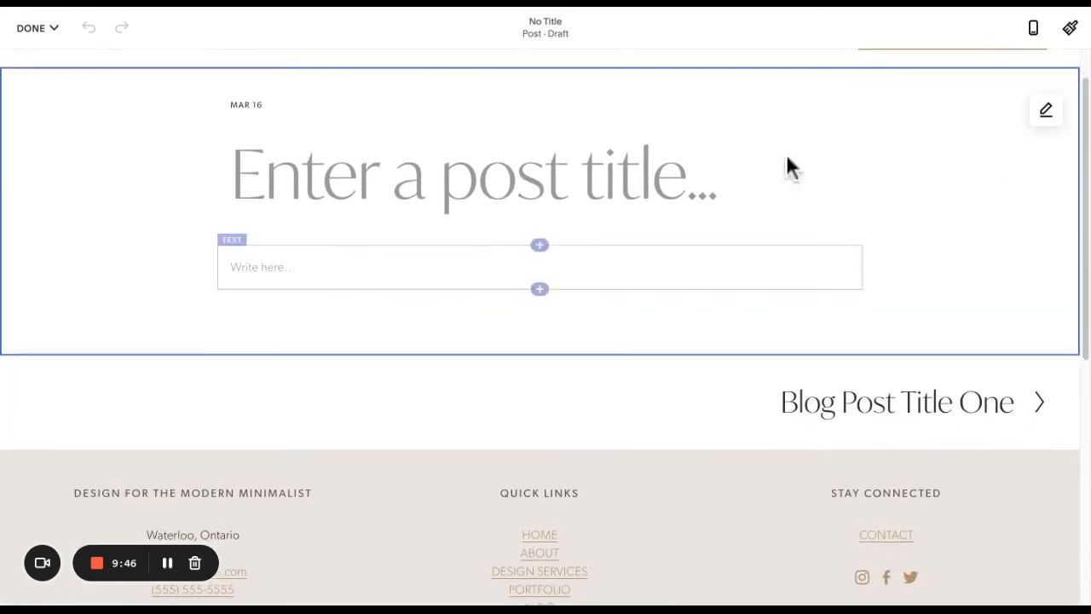
pyautogui.click(784, 171)
pyautogui.write('THIS YOUR TITLE')
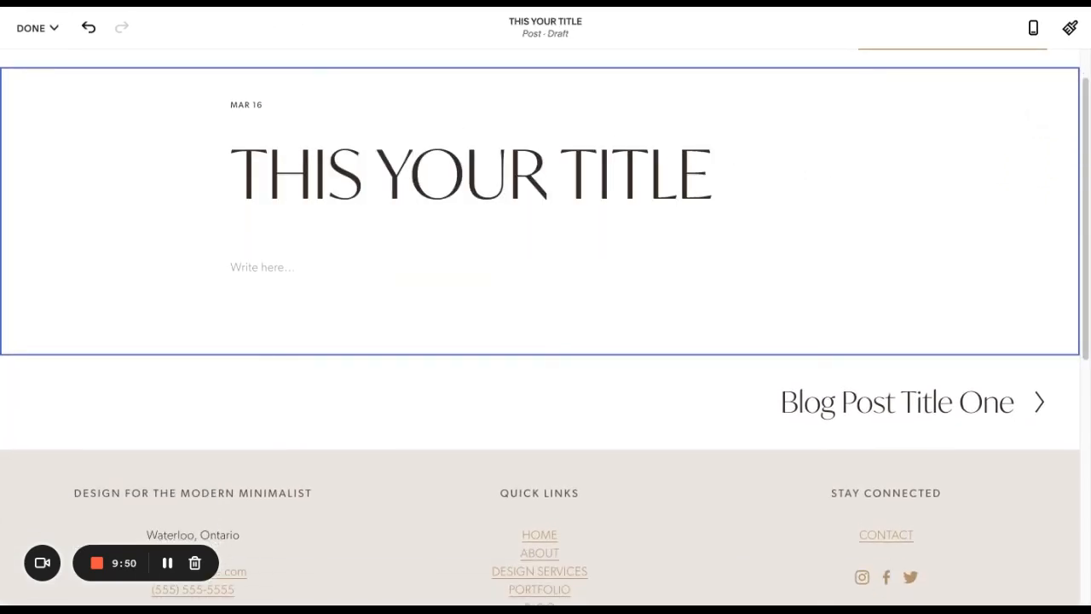
pyautogui.press('Return')
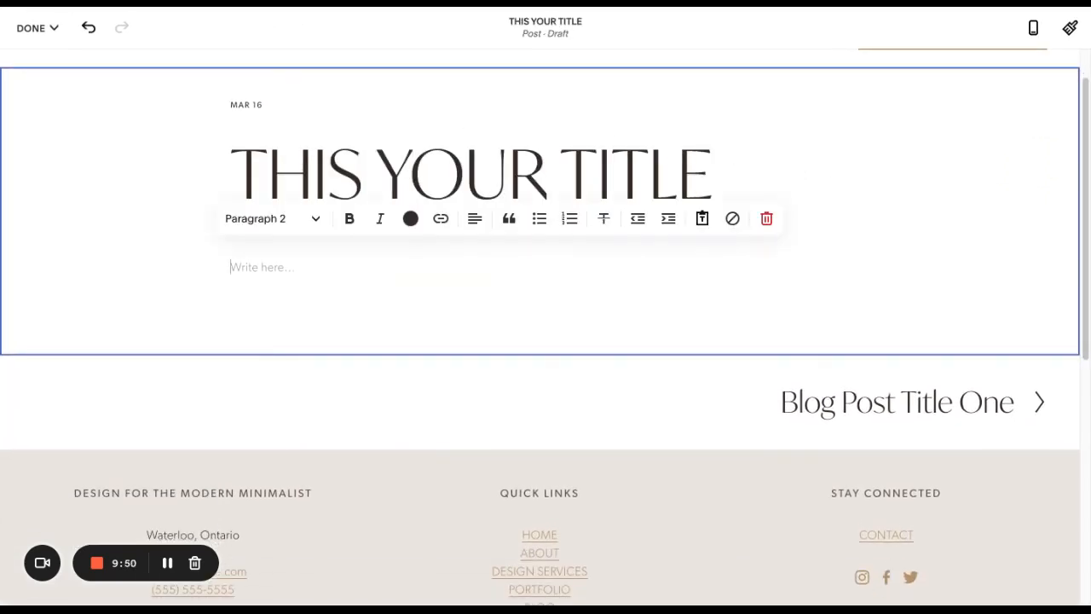
pyautogui.write('DFDFD')
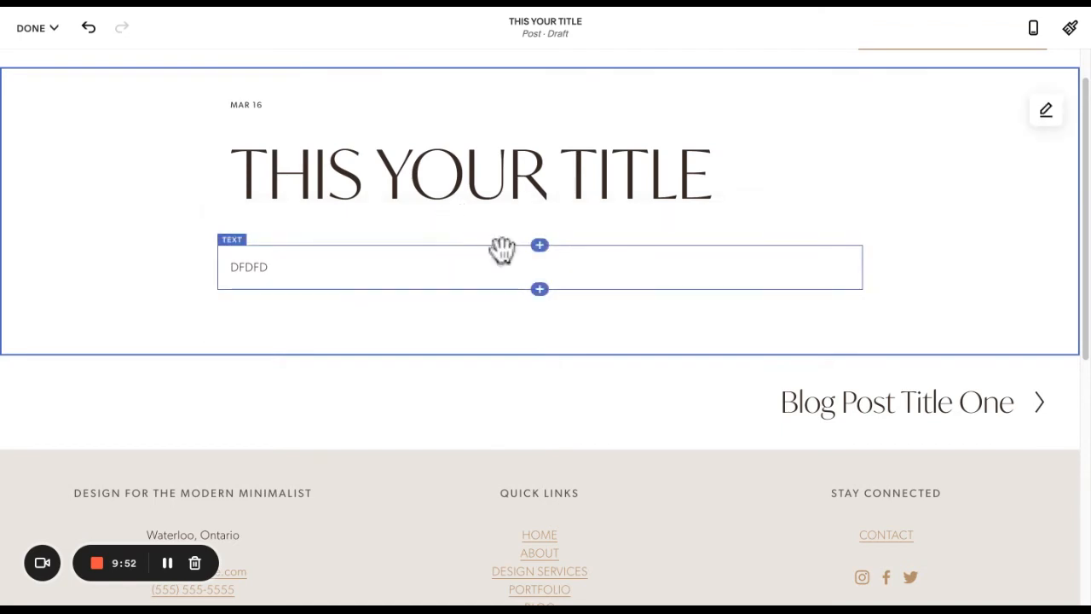
# Add an empty text block below the body text and look over the text styles it offers
pyautogui.click(541, 288)
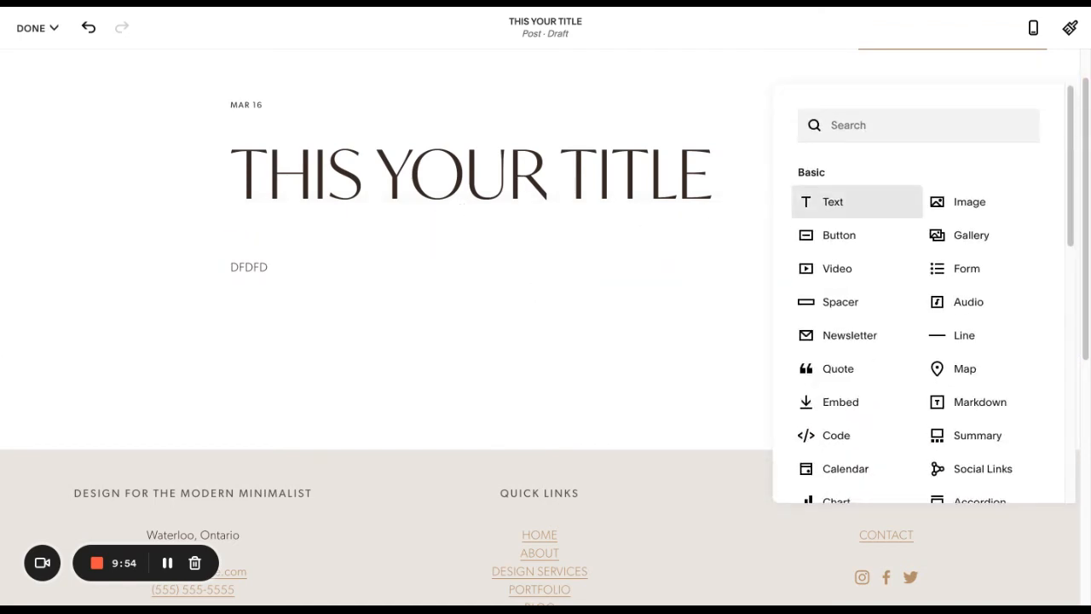
pyautogui.click(856, 201)
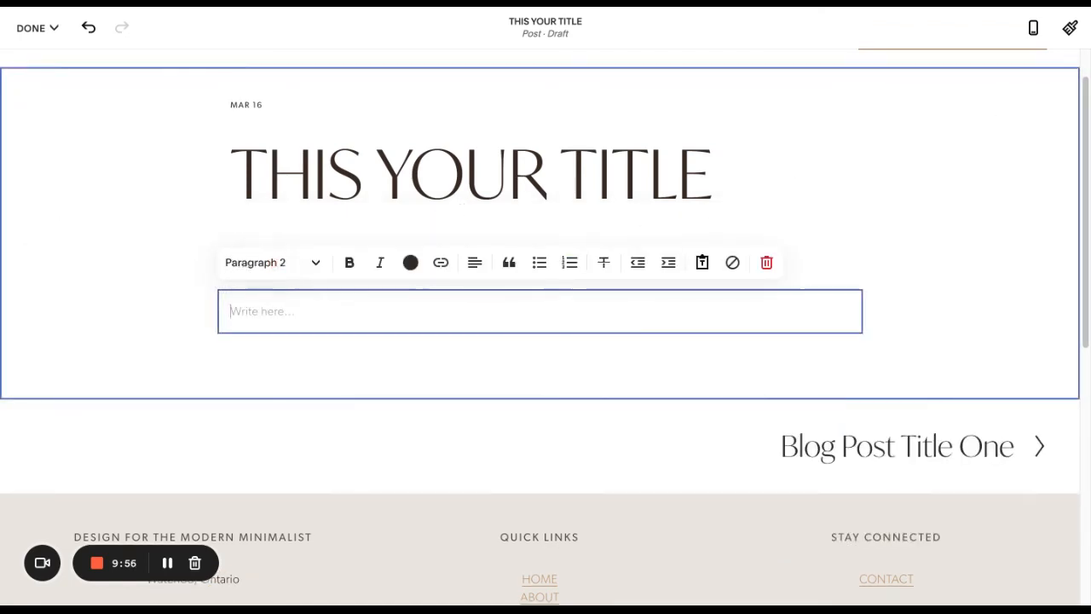
pyautogui.click(271, 263)
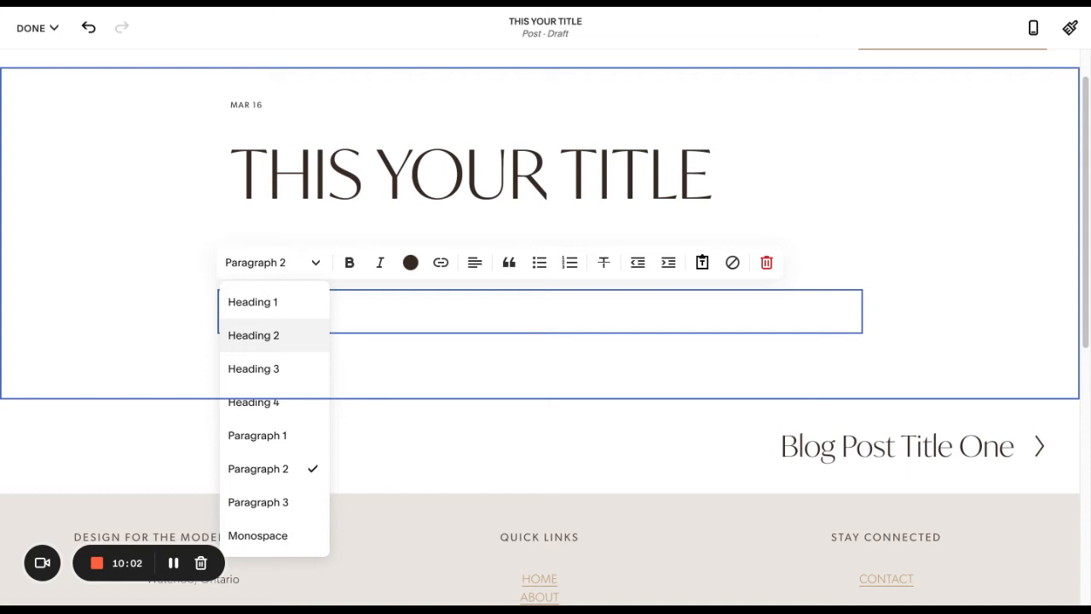
pyautogui.click(141, 19)
pyautogui.click(264, 312)
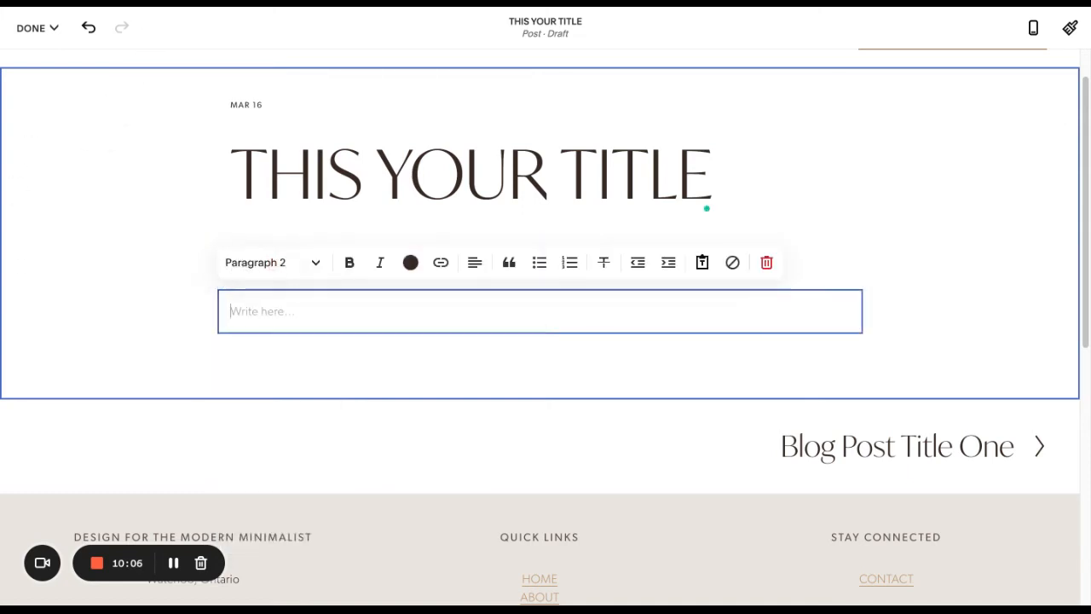
# Add three blank lines after DFDFD in the first text block
pyautogui.press('Up')
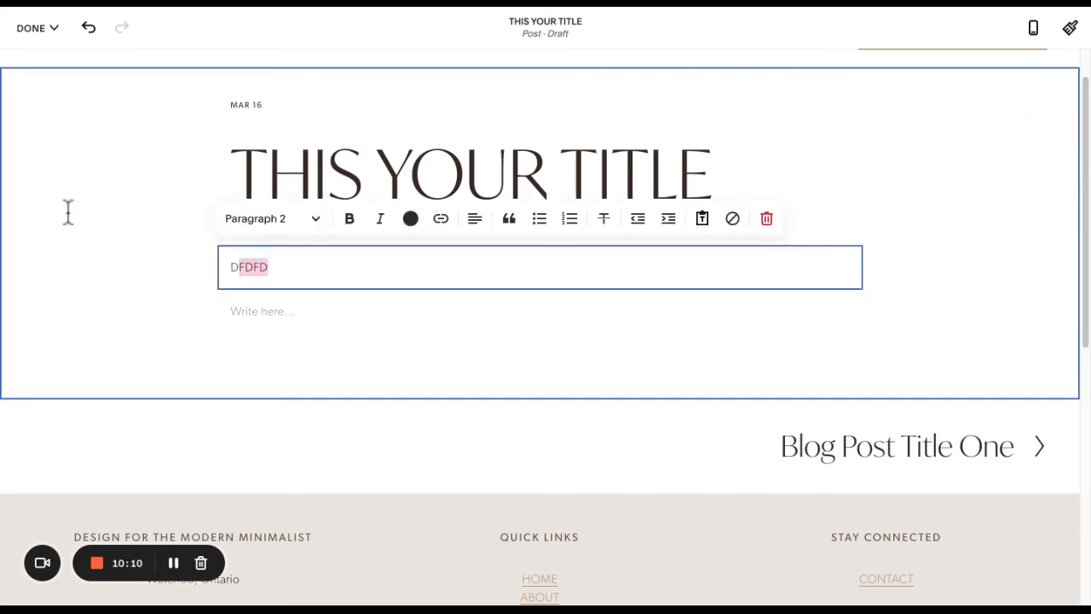
pyautogui.click(83, 212)
pyautogui.press('Return')
pyautogui.press('Return')
pyautogui.press('Return')
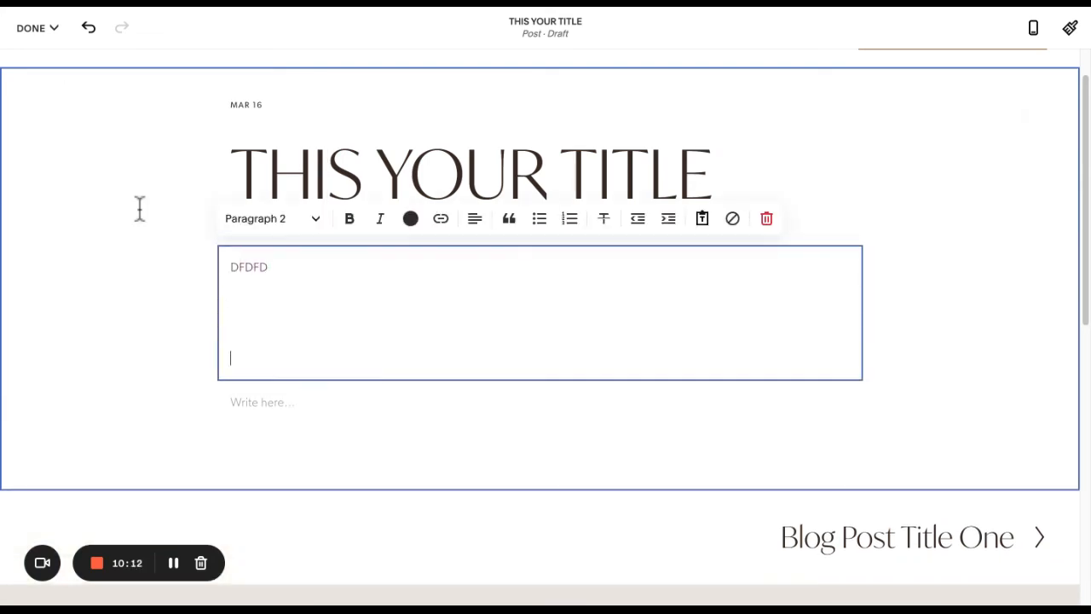
# Insert an image block between the first text block and the empty text block
pyautogui.click(540, 380)
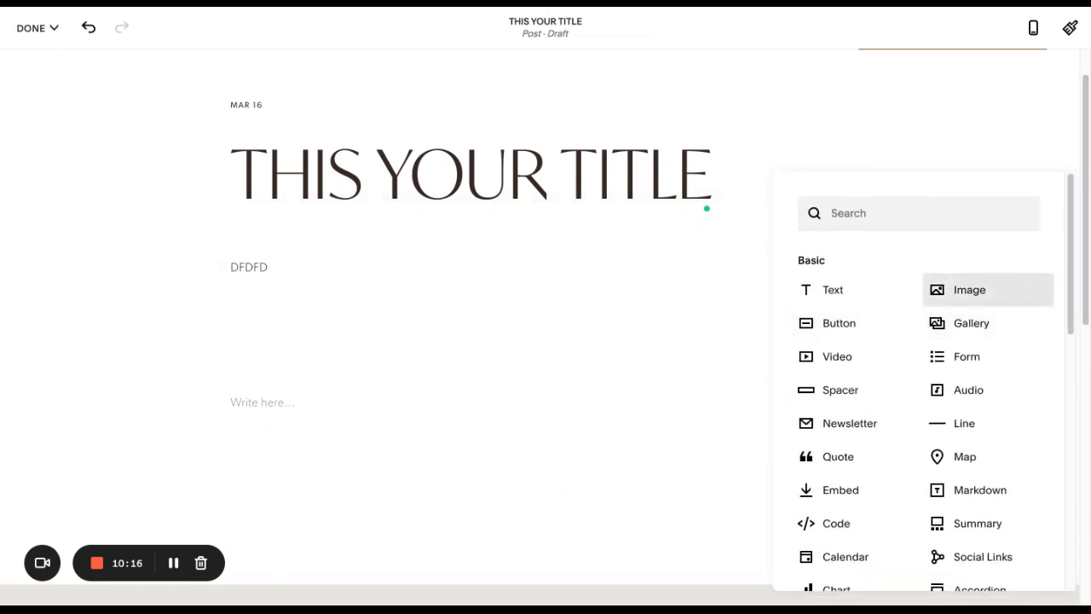
pyautogui.click(969, 290)
pyautogui.scroll(-5, 540, 531)
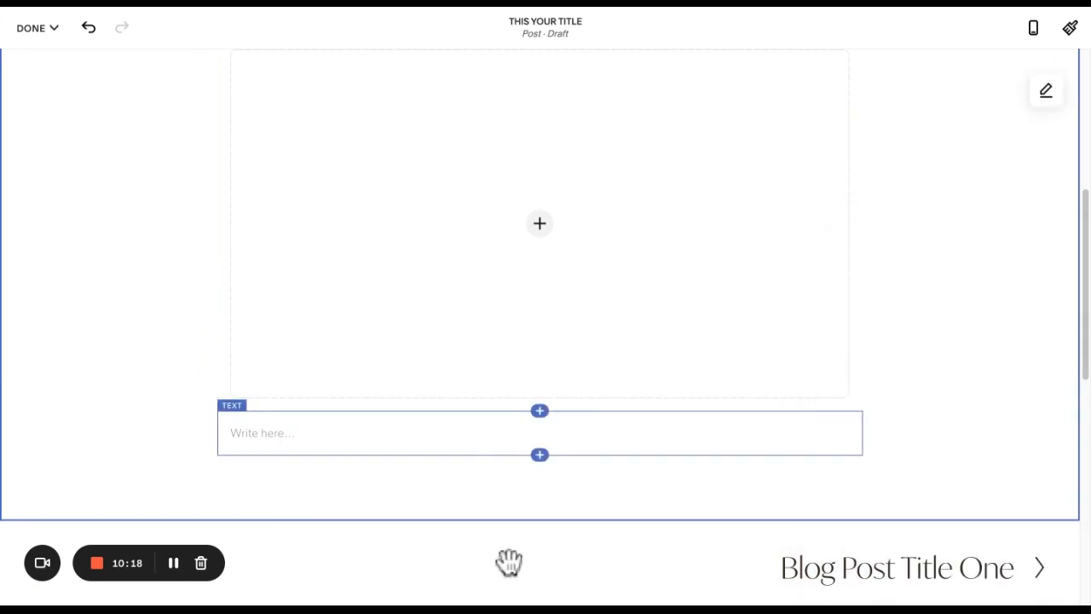
# Format the empty text block below the image block as Heading 3 and enter SUB HEADER
pyautogui.click(521, 426)
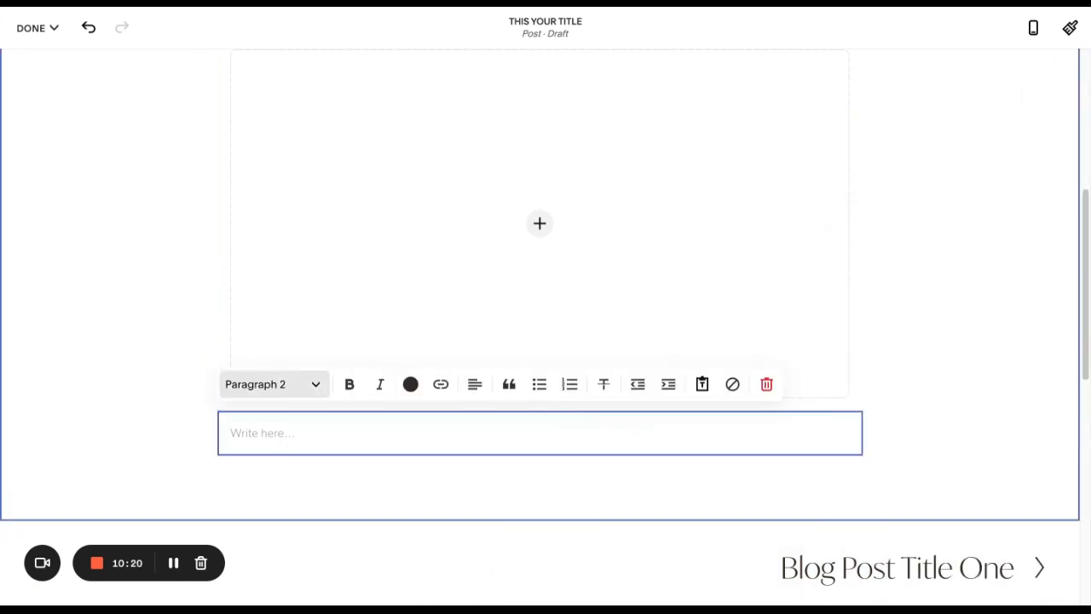
pyautogui.click(271, 384)
pyautogui.click(253, 145)
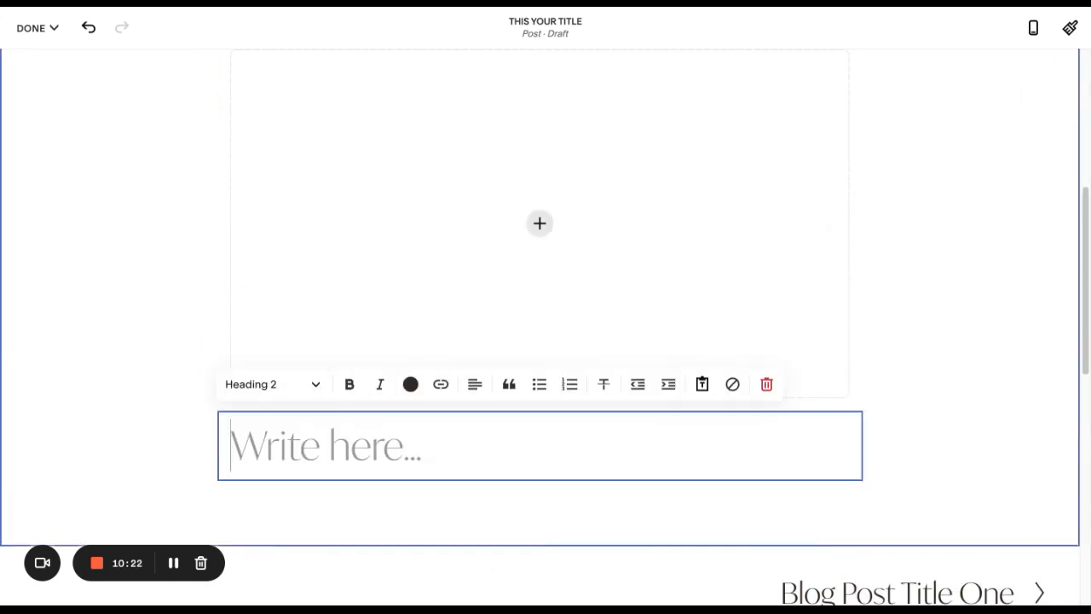
pyautogui.click(271, 384)
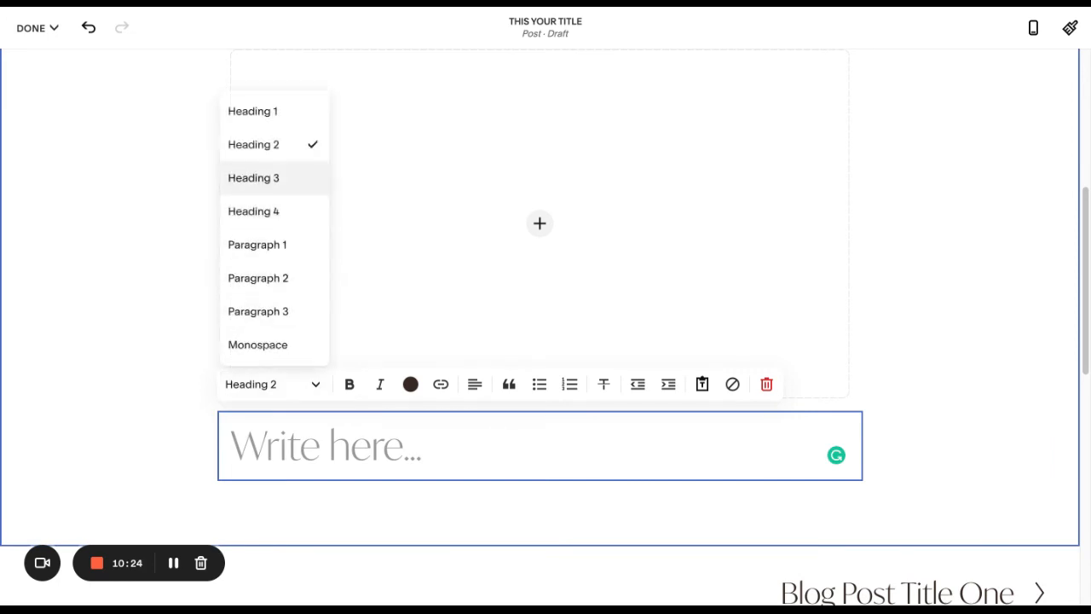
pyautogui.click(253, 178)
pyautogui.write('SUB HEADER')
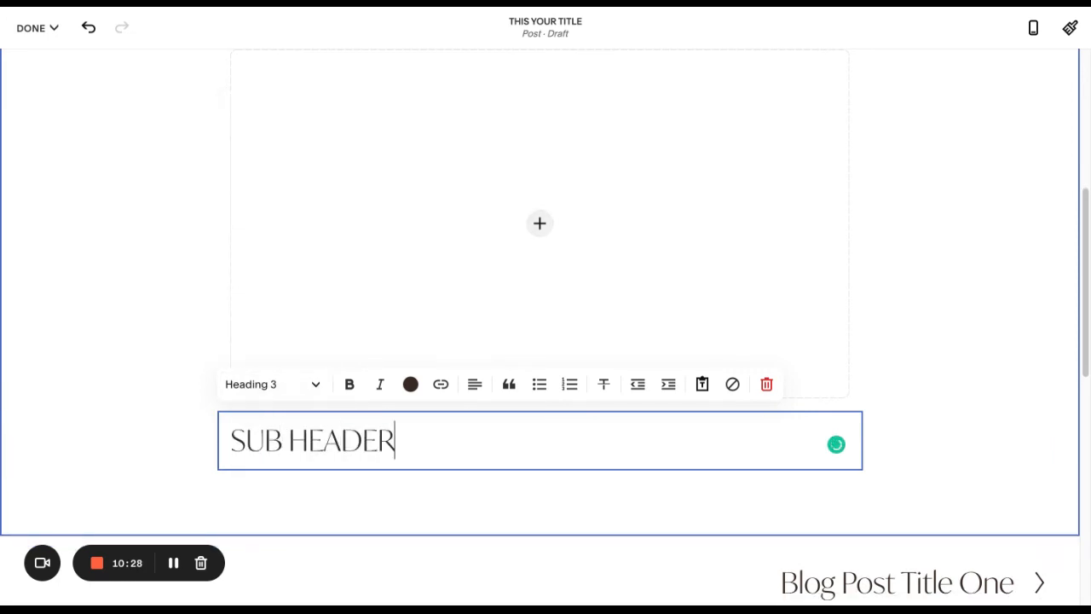
pyautogui.press('Escape')
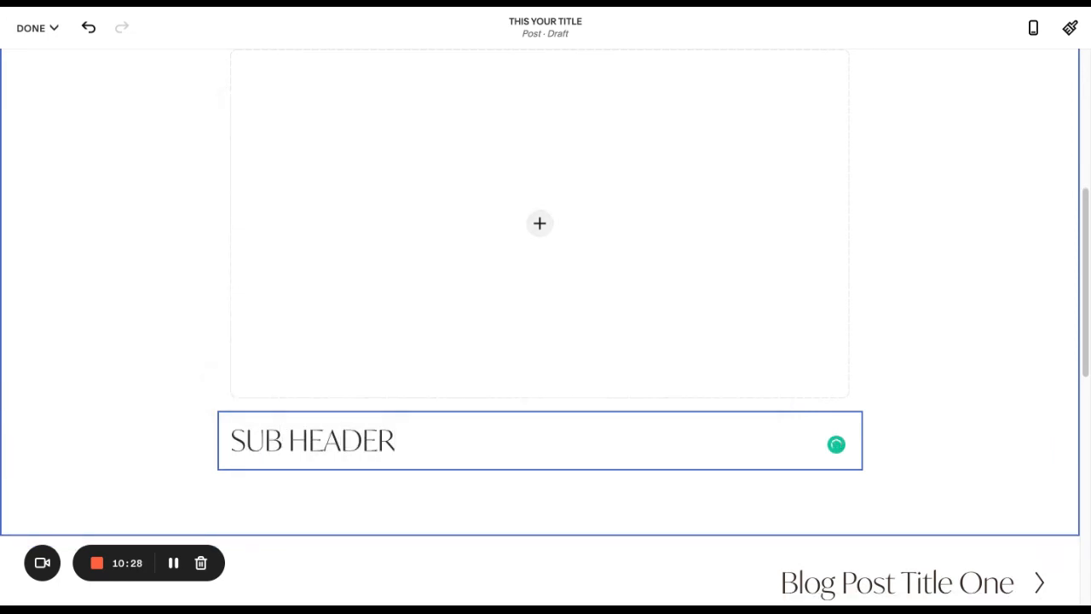
# Add a text block reading FDFDF below the SUB HEADER text
pyautogui.click(539, 468)
pyautogui.click(833, 290)
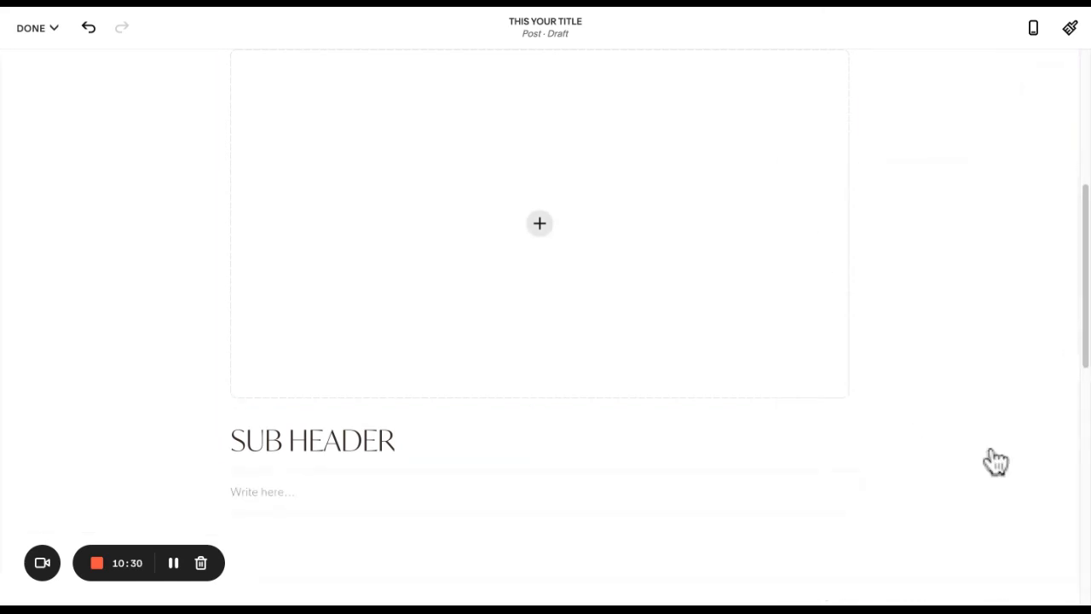
pyautogui.write('FDFDF')
pyautogui.press('Escape')
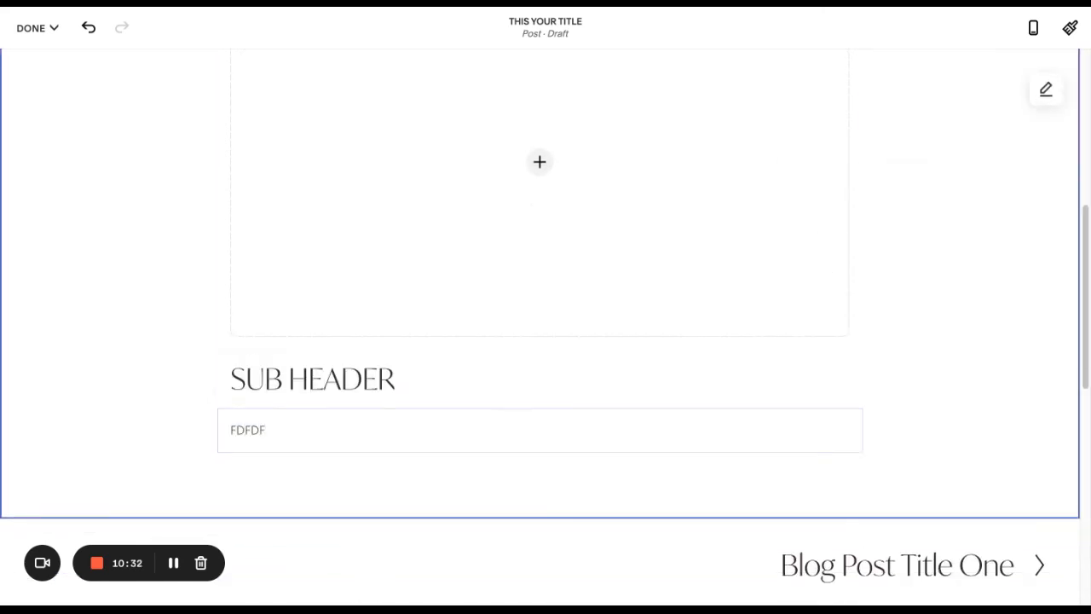
# Add a text block below FDFDF, format it as Heading 4 and enter DFDFDF
pyautogui.click(540, 450)
pyautogui.click(833, 290)
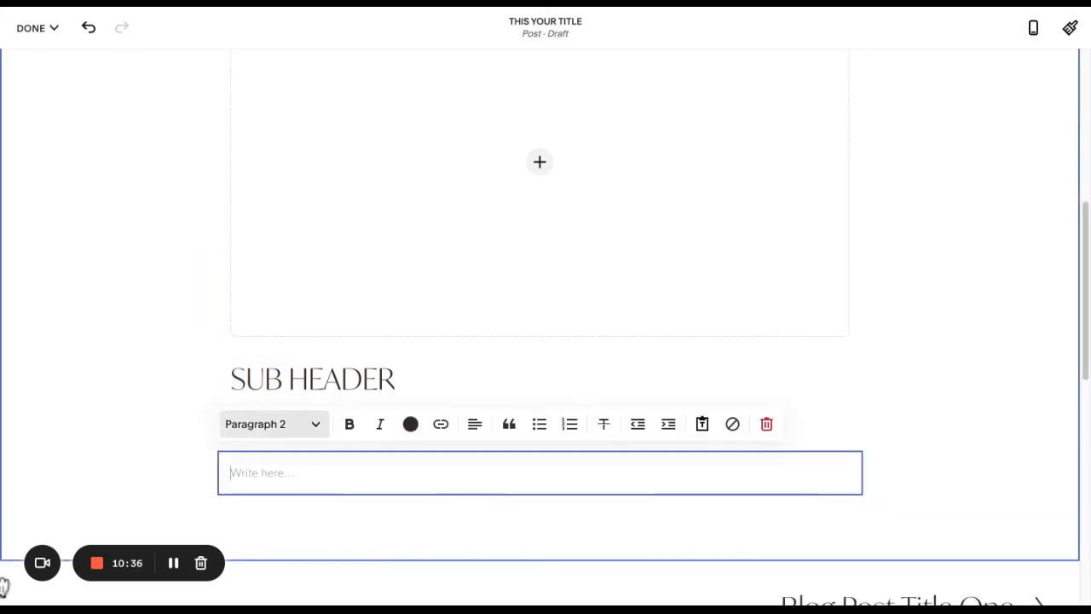
pyautogui.press('Return')
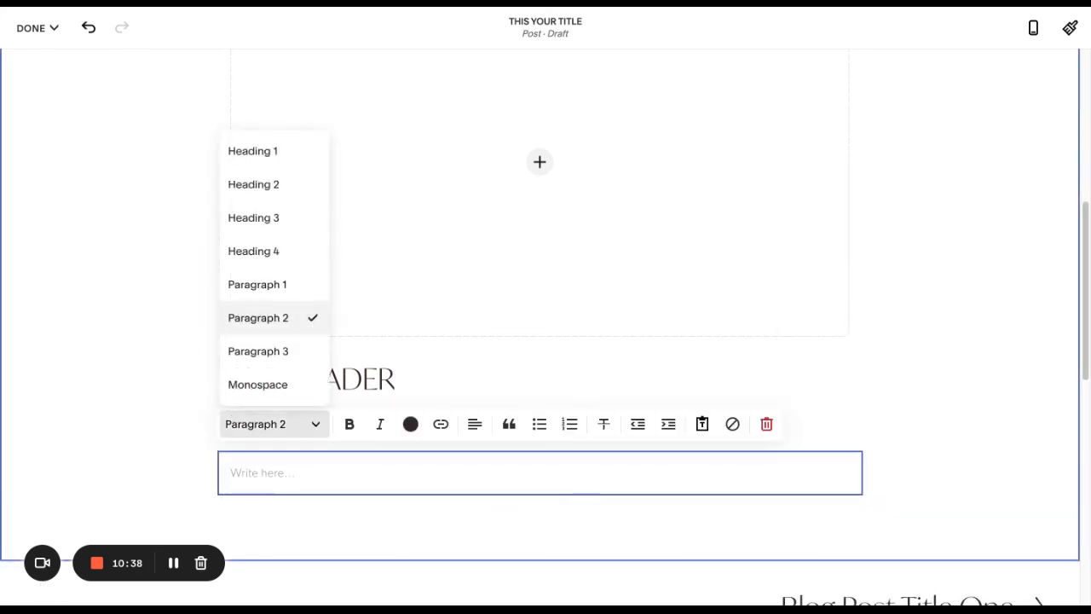
pyautogui.press('Up')
pyautogui.press('Up')
pyautogui.press('Return')
pyautogui.write('DFDFDF')
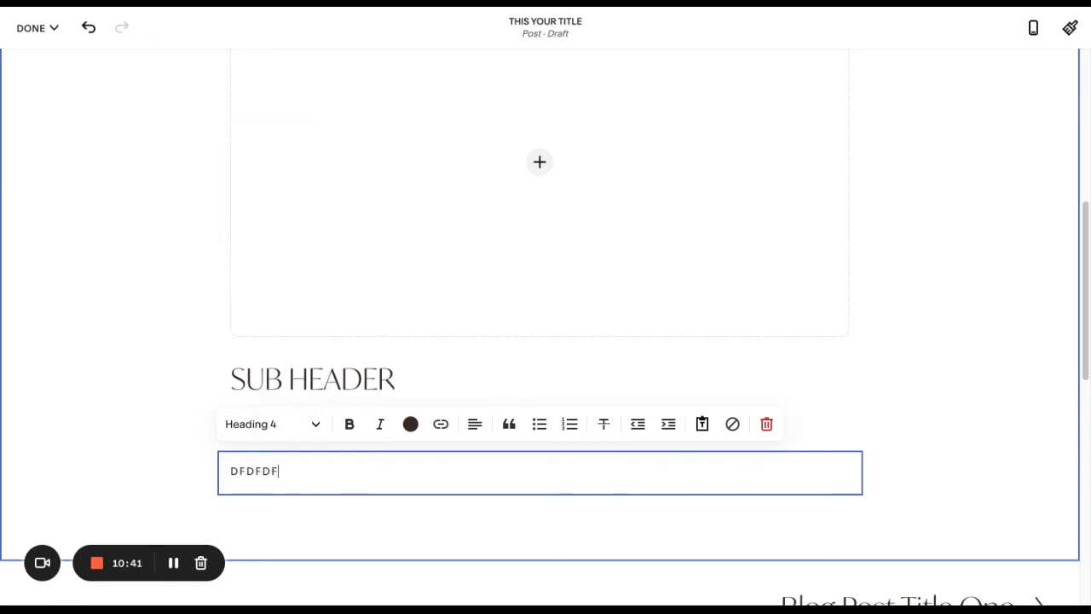
pyautogui.press('Escape')
# Add a text block reading DFDF below the first Heading 4 line
pyautogui.click(539, 495)
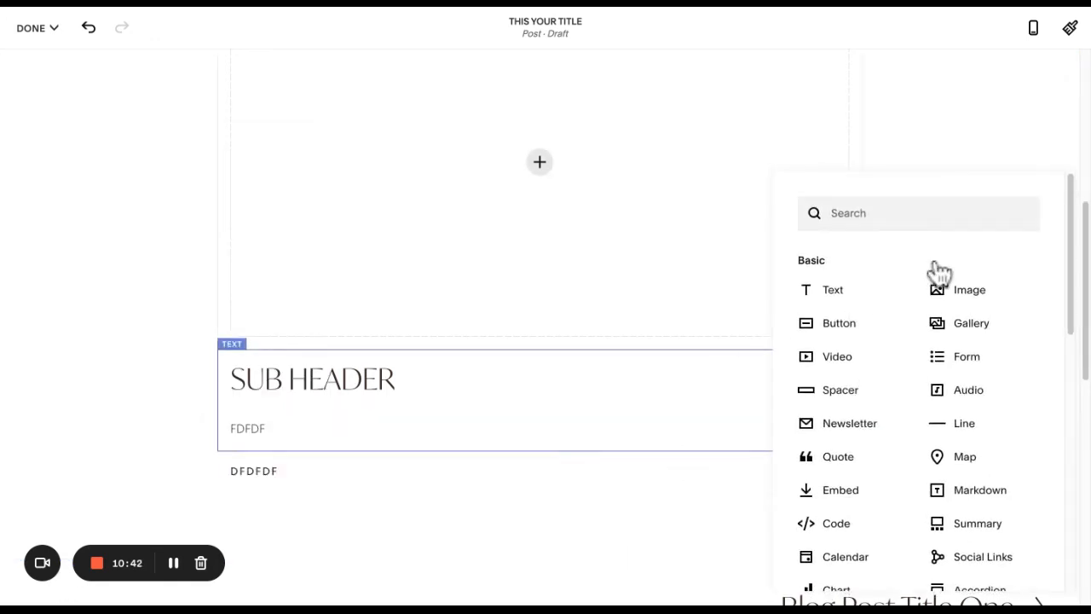
pyautogui.press('Return')
pyautogui.write('DFDF')
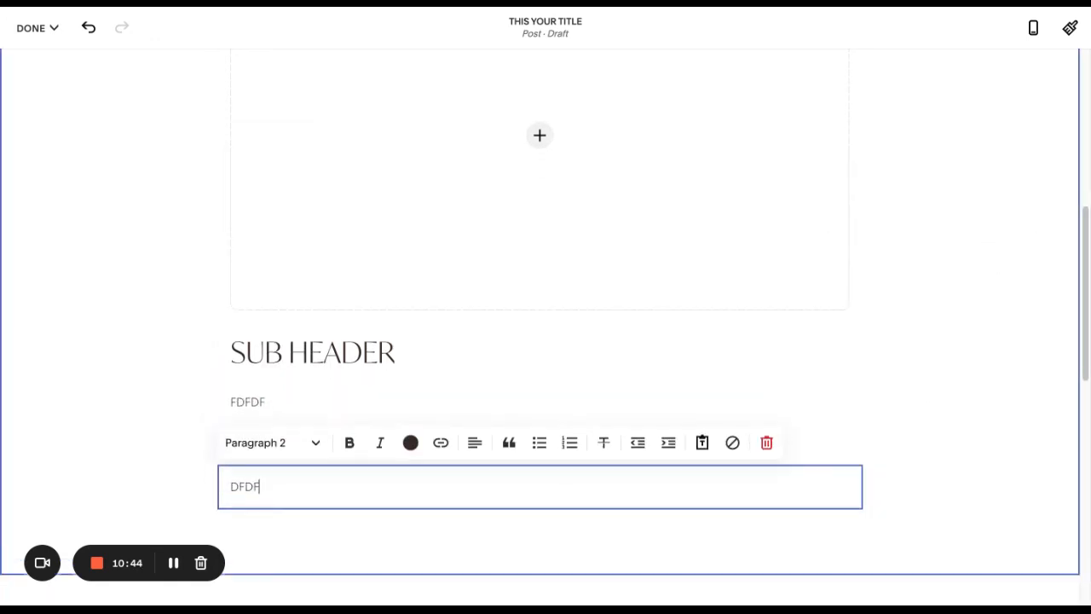
pyautogui.press('Escape')
# Add a text block reading FDFDFD below DFDF and format it as Heading 4
pyautogui.click(538, 508)
pyautogui.press('Return')
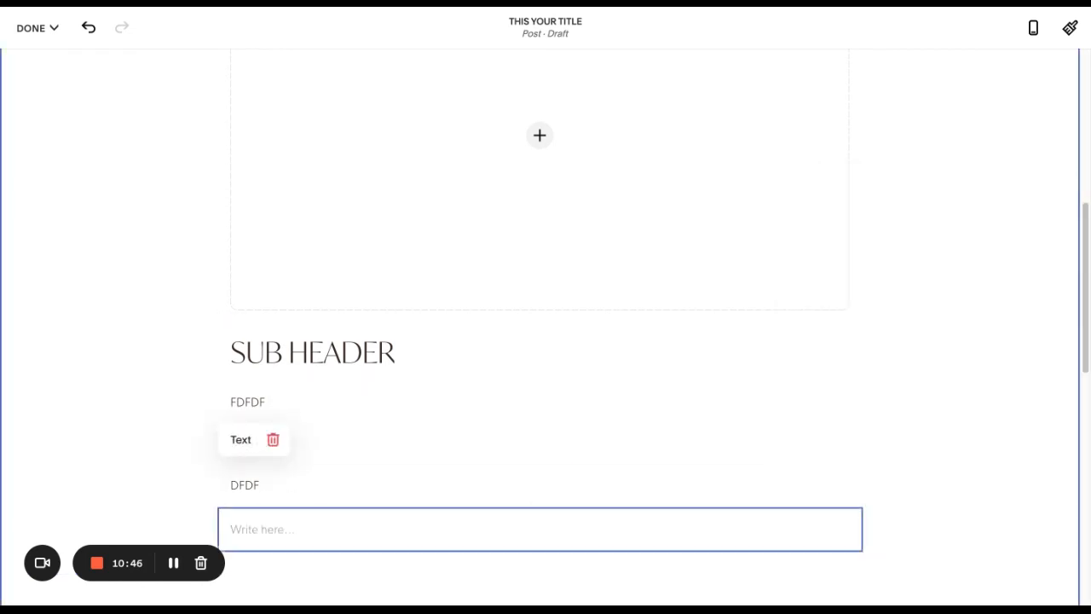
pyautogui.write('FDFD')
pyautogui.click(273, 480)
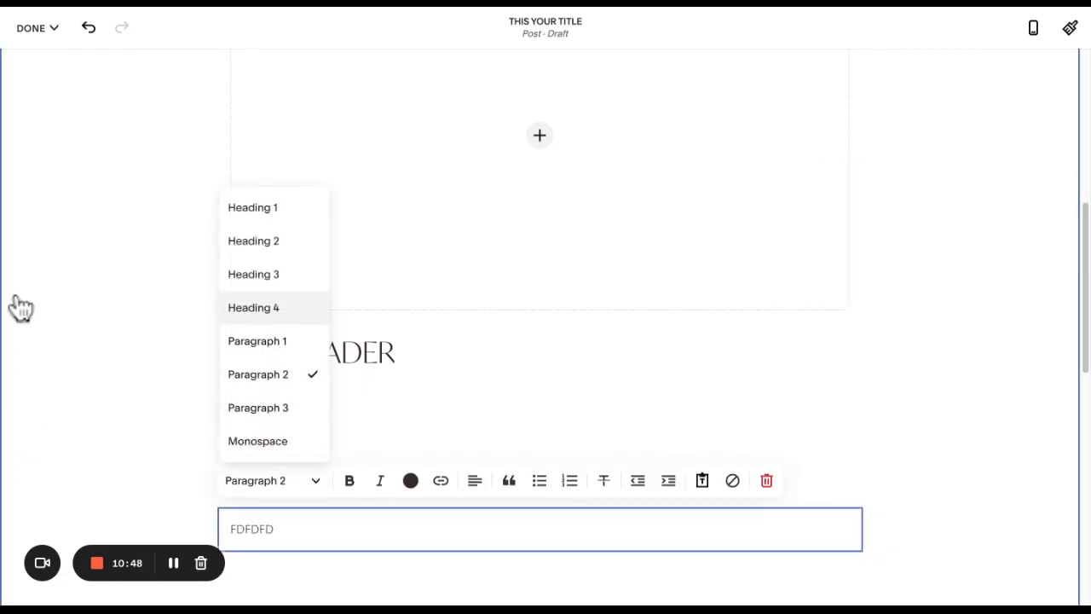
pyautogui.click(253, 307)
pyautogui.write('FD')
pyautogui.scroll(-2, 483, 587)
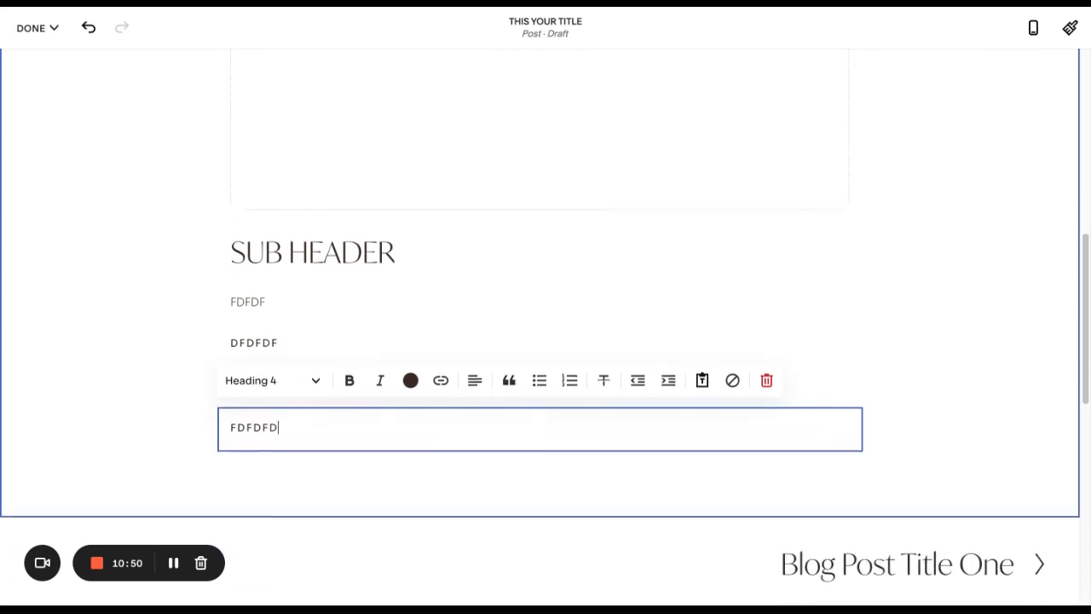
pyautogui.press('Escape')
# Add a text block reading DFDFDF below the FDFDFD heading
pyautogui.press('Return')
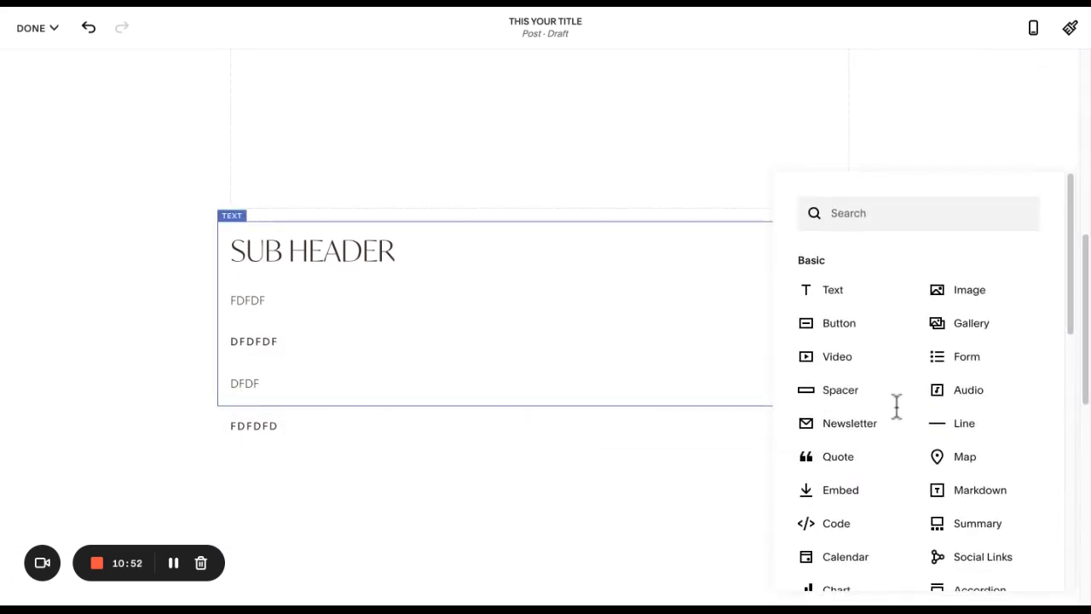
pyautogui.press('Return')
pyautogui.write('DFDFDF')
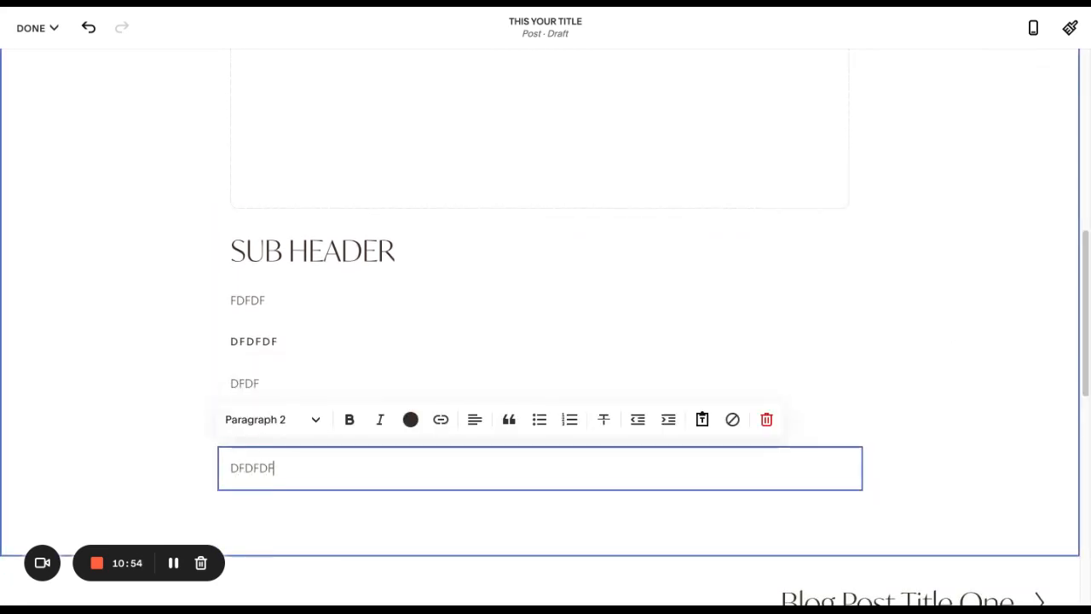
pyautogui.press('Escape')
# Add a text block reading TOPIC 2 below DFDFDF and format it as Heading 3
pyautogui.press('Return')
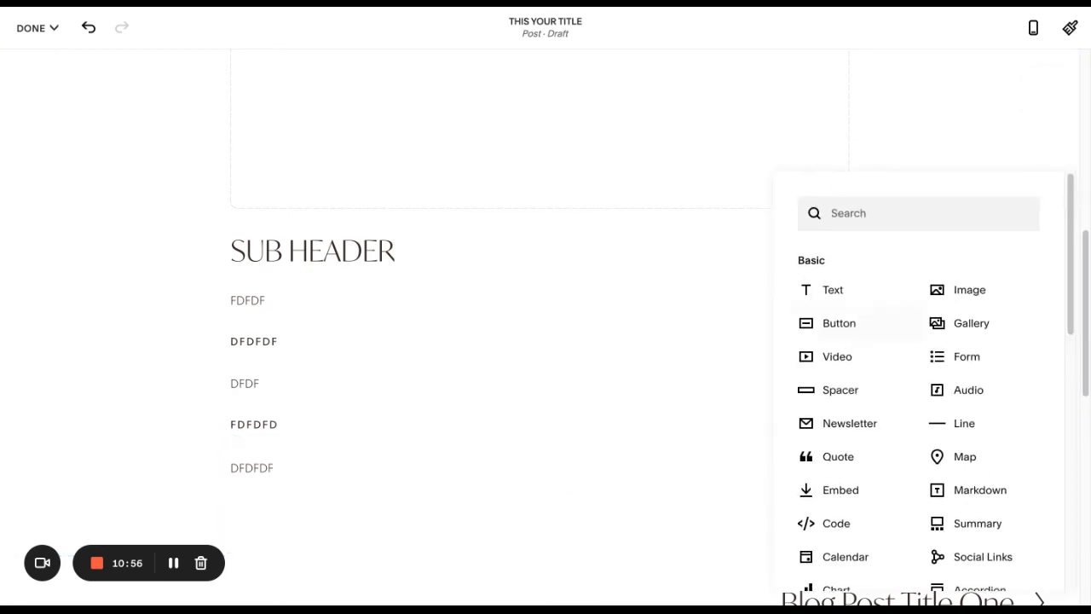
pyautogui.press('Up')
pyautogui.press('Return')
pyautogui.write('S')
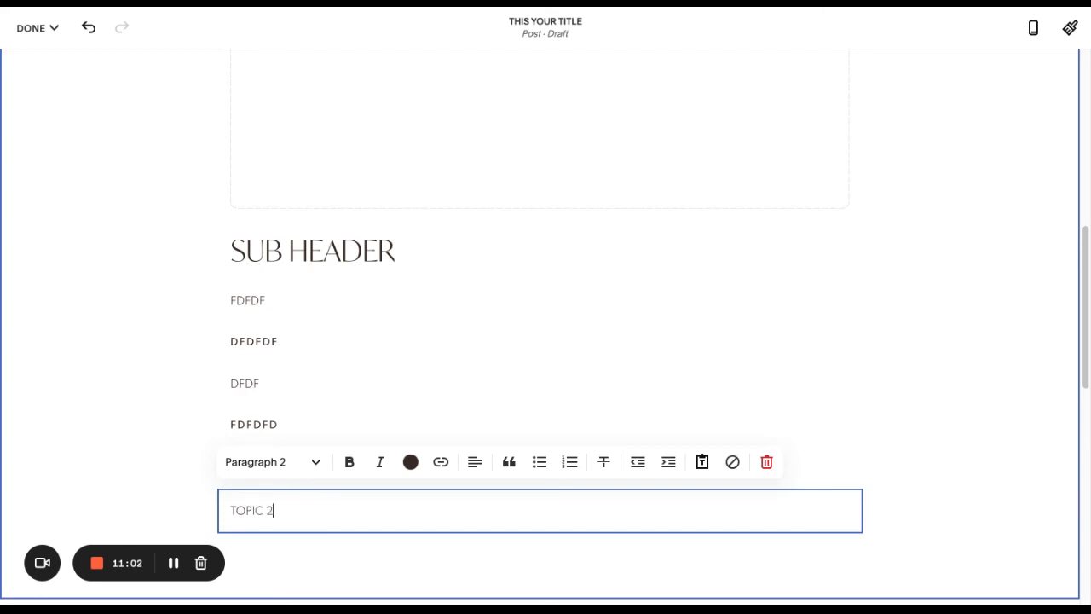
pyautogui.click(273, 461)
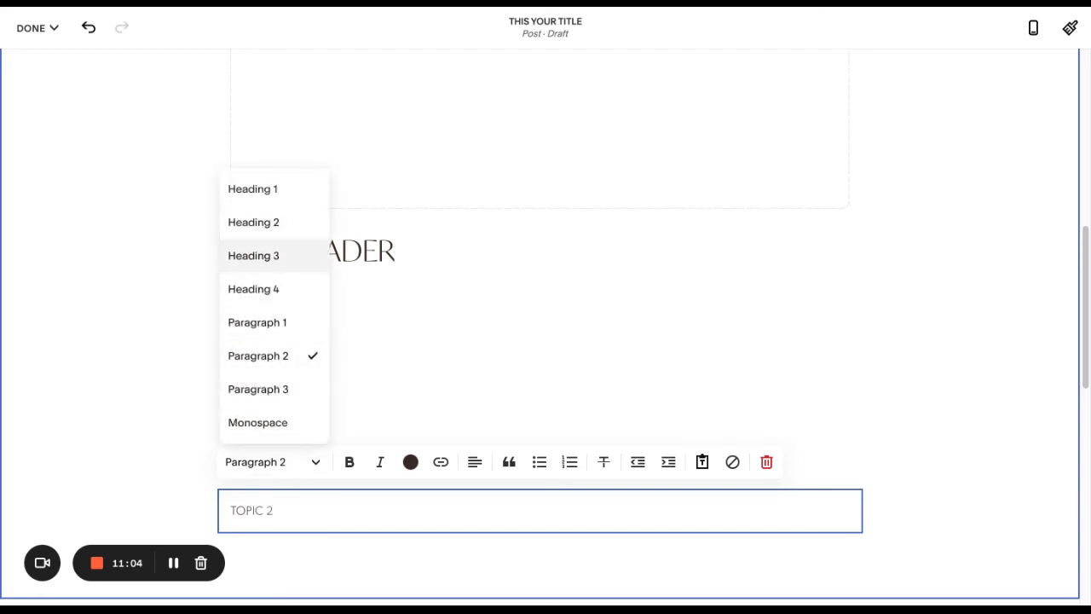
pyautogui.click(253, 253)
# Format the DFDFDF line between FDFDF and DFDF as Heading 3
pyautogui.scroll(-2, 160, 37)
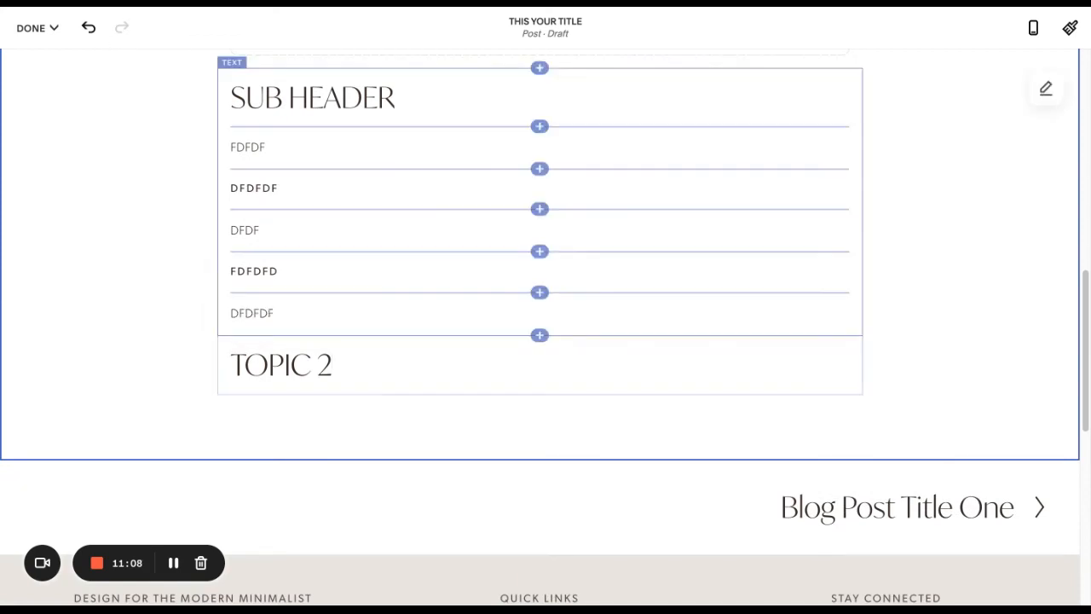
pyautogui.click(836, 311)
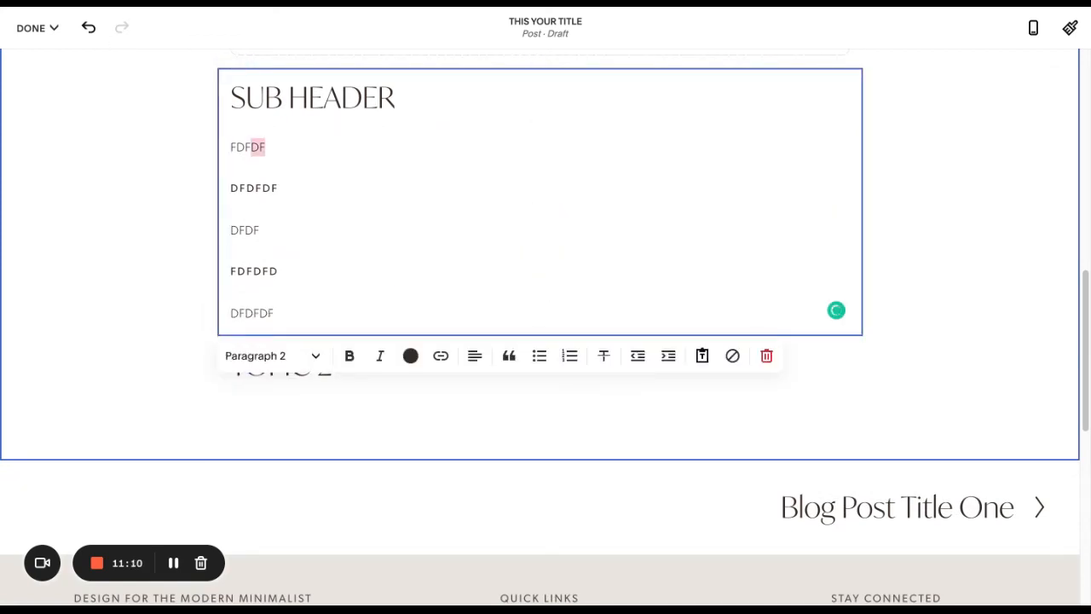
pyautogui.click(279, 188)
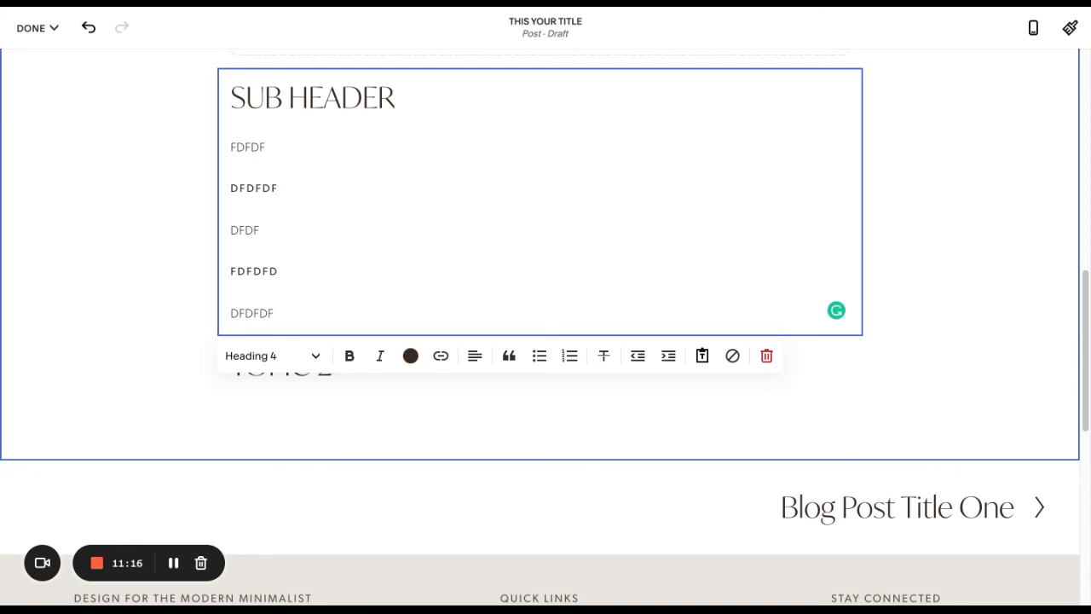
pyautogui.doubleClick(253, 188)
pyautogui.click(231, 229)
pyautogui.press('Up')
pyautogui.click(273, 356)
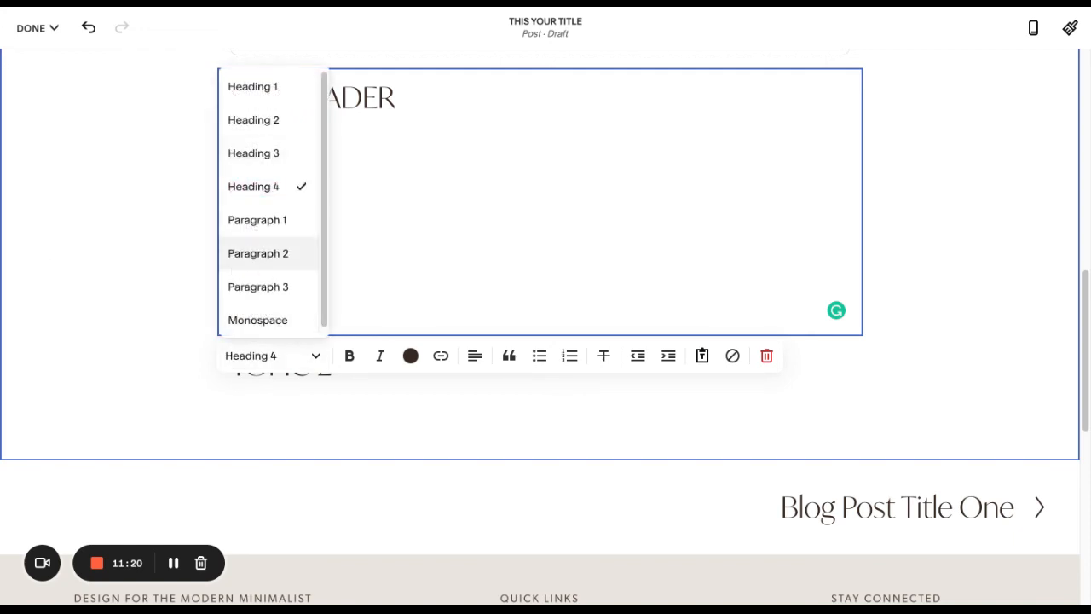
pyautogui.click(253, 151)
# Format the SUB HEADER line as Heading 2 and review the resulting heading hierarchy
pyautogui.press('Up')
pyautogui.press('Up')
pyautogui.press('End')
pyautogui.hotkey('ctrl', 'shift', 'Left')
pyautogui.hotkey('ctrl', 'shift', 'Left')
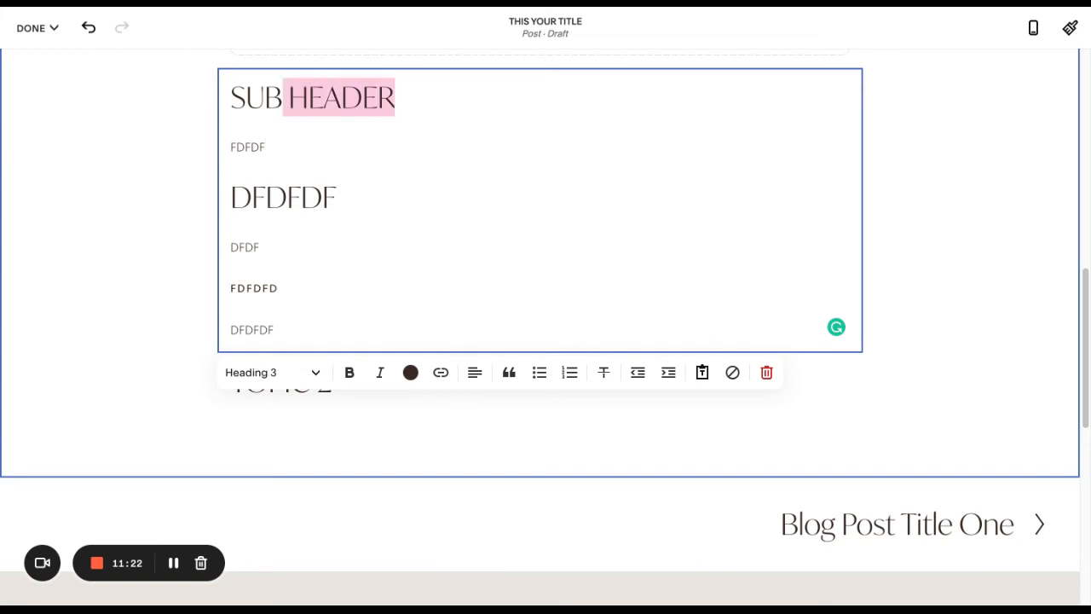
pyautogui.click(273, 372)
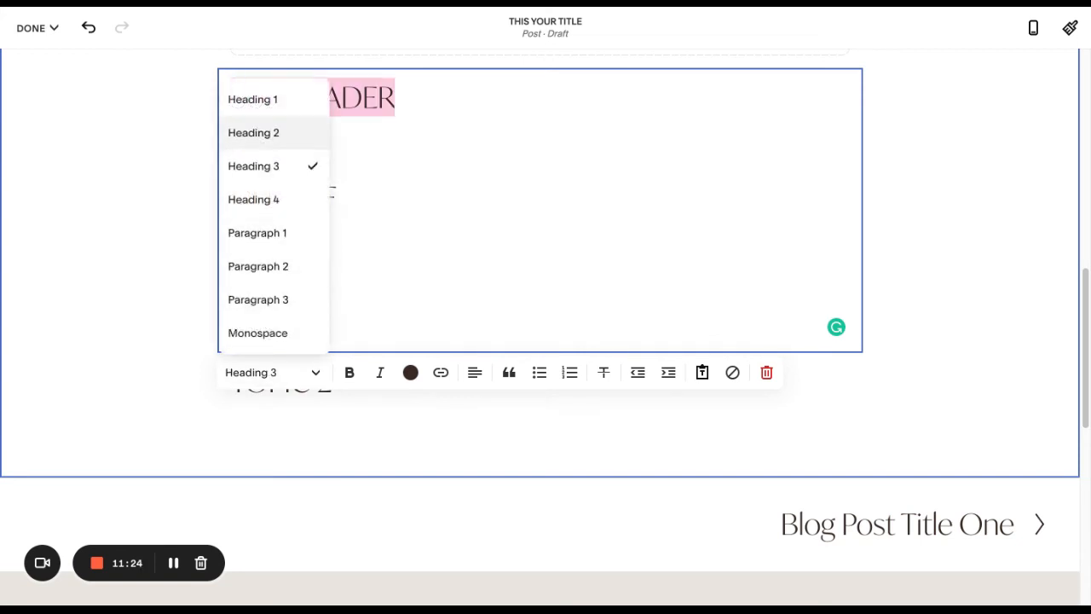
pyautogui.click(256, 131)
pyautogui.press('Escape')
pyautogui.scroll(4, 280, 168)
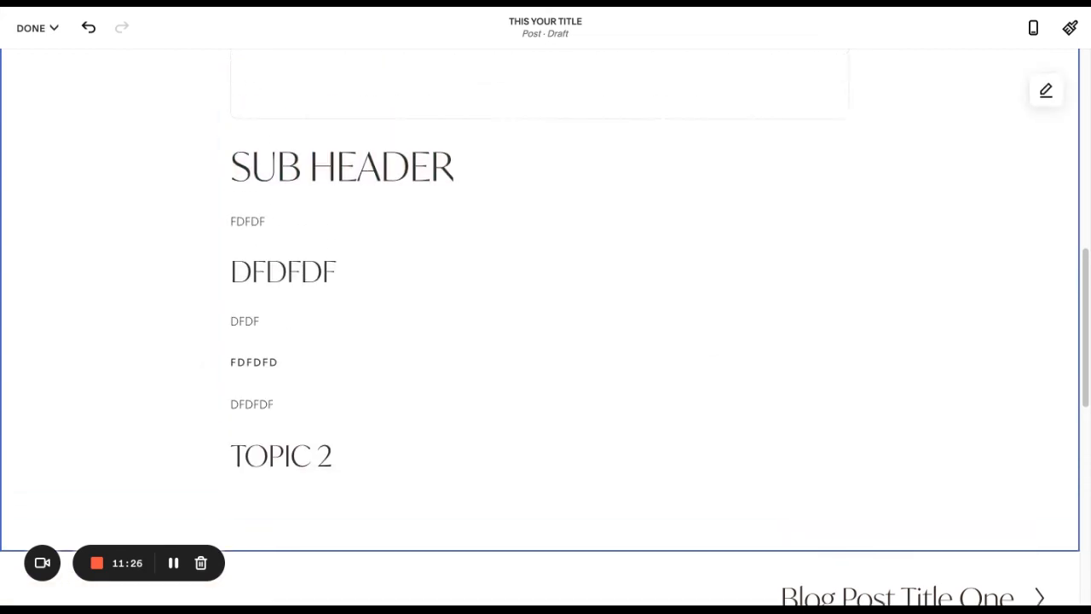
pyautogui.scroll(-4, 540, 324)
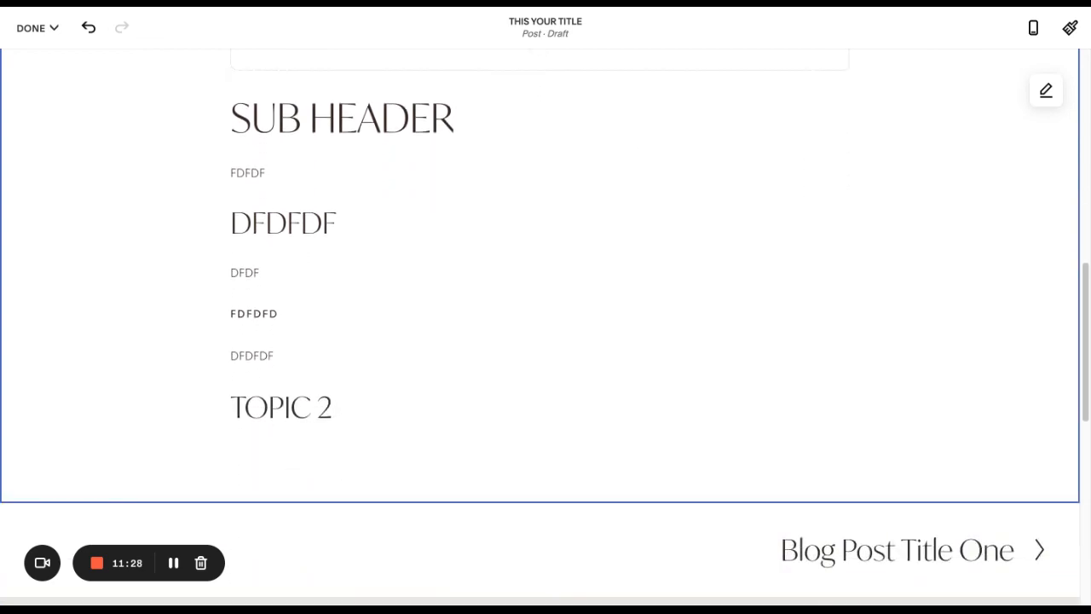
pyautogui.scroll(5, 540, 324)
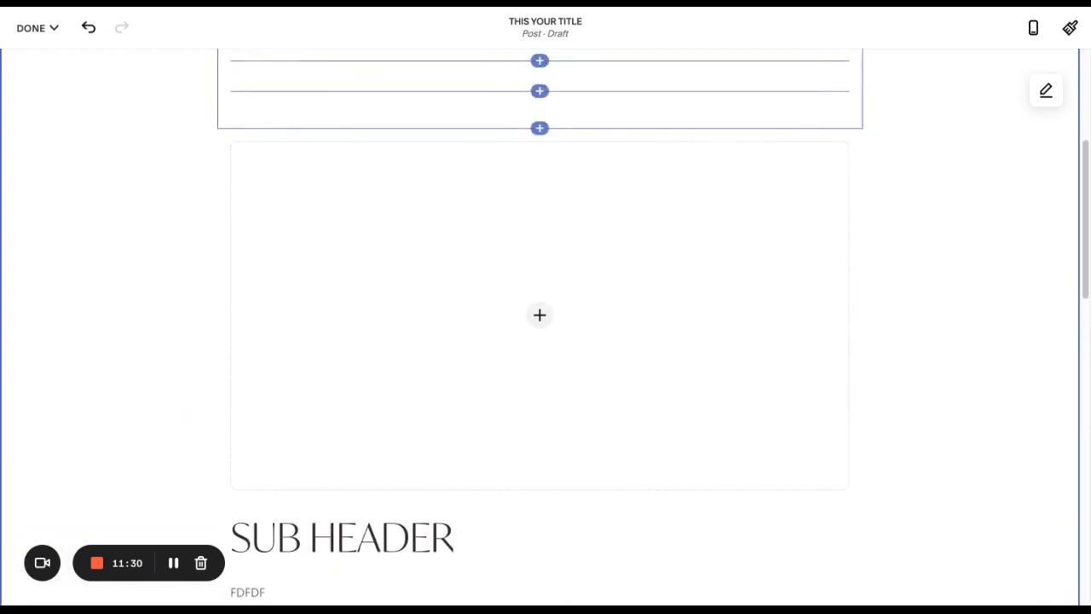
# Discard all unsaved changes to the blog post and leave edit mode
pyautogui.click(36, 27)
pyautogui.click(69, 133)
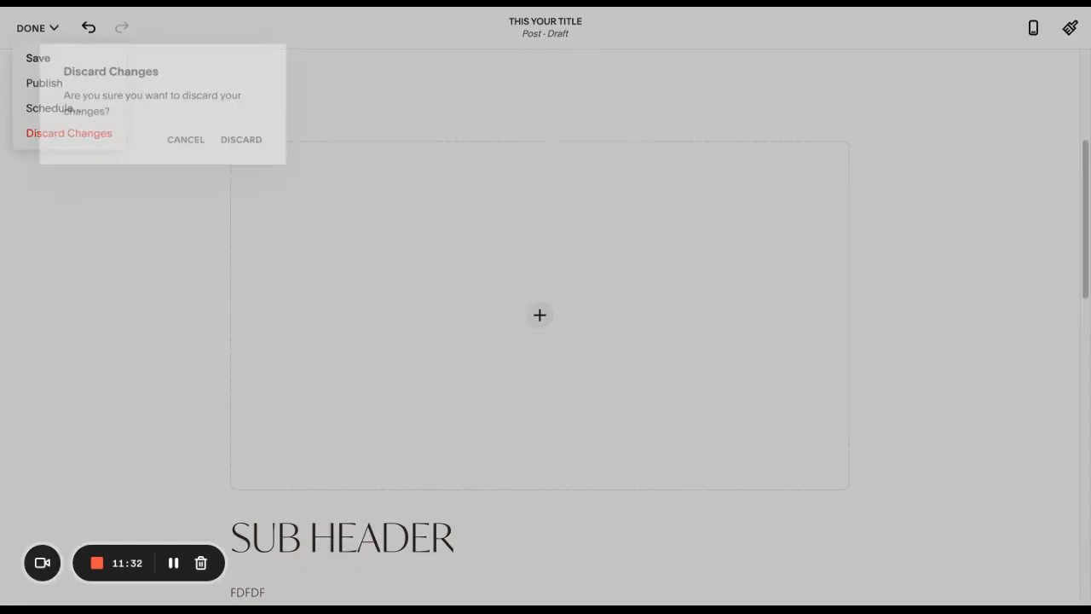
pyautogui.click(251, 140)
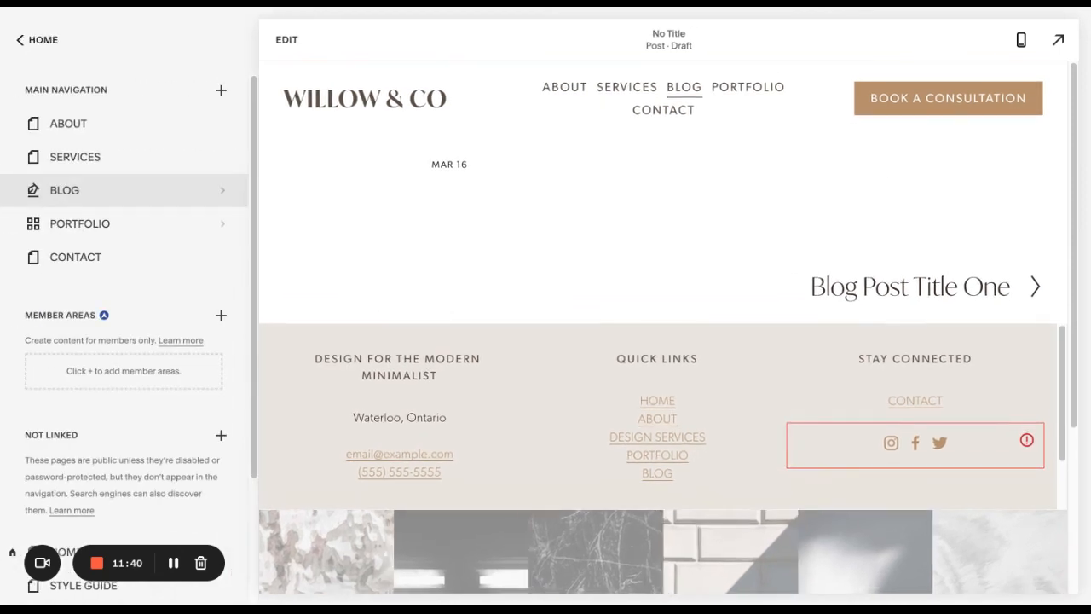
# Open the Blog page's list of posts
pyautogui.scroll(-2, 864, 151)
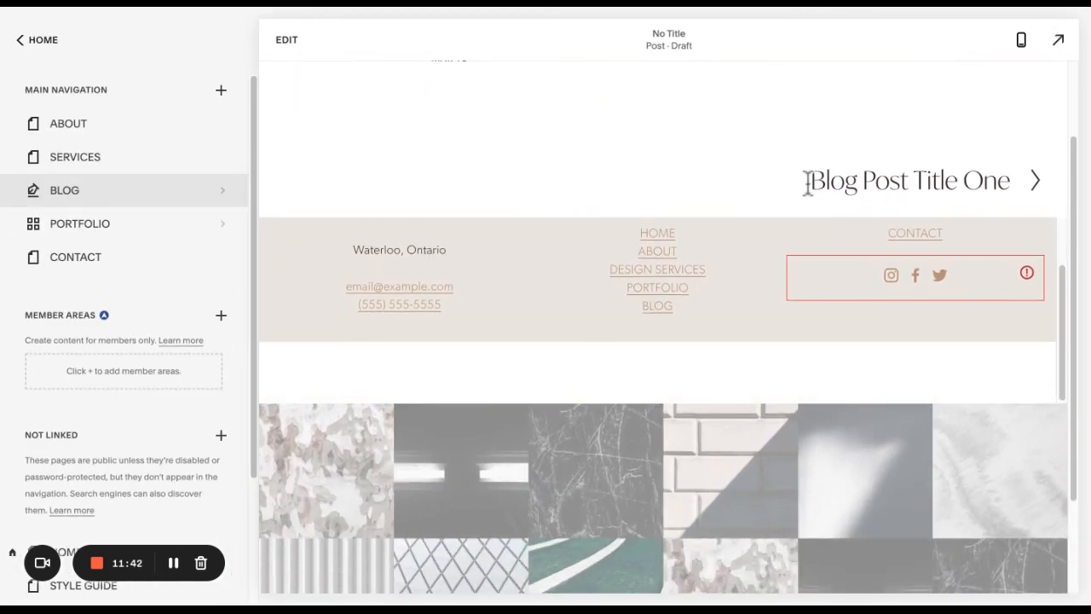
pyautogui.scroll(2, 839, 97)
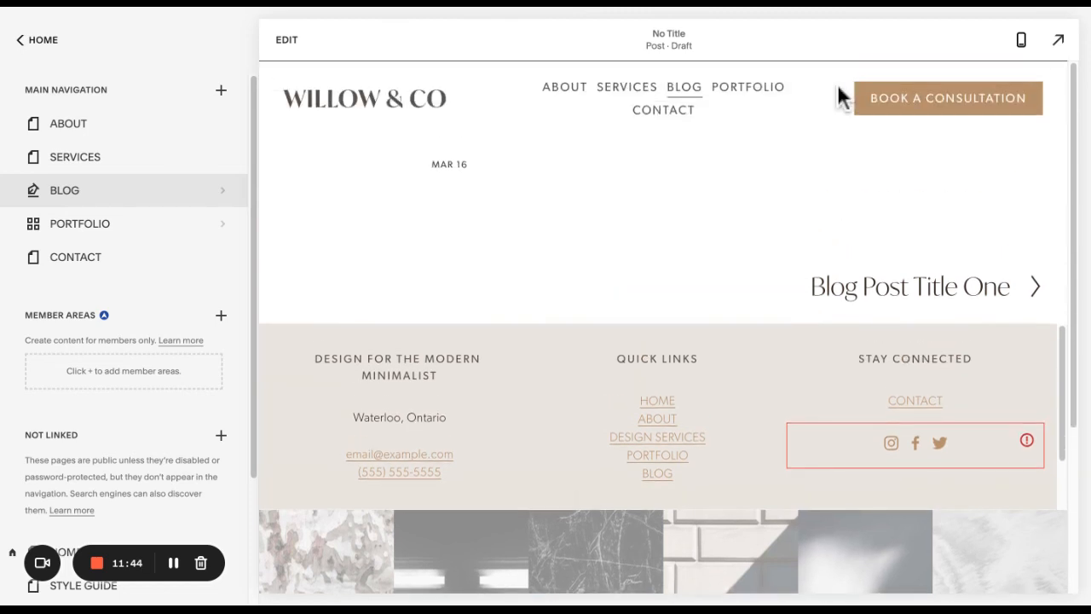
pyautogui.scroll(-3, 839, 97)
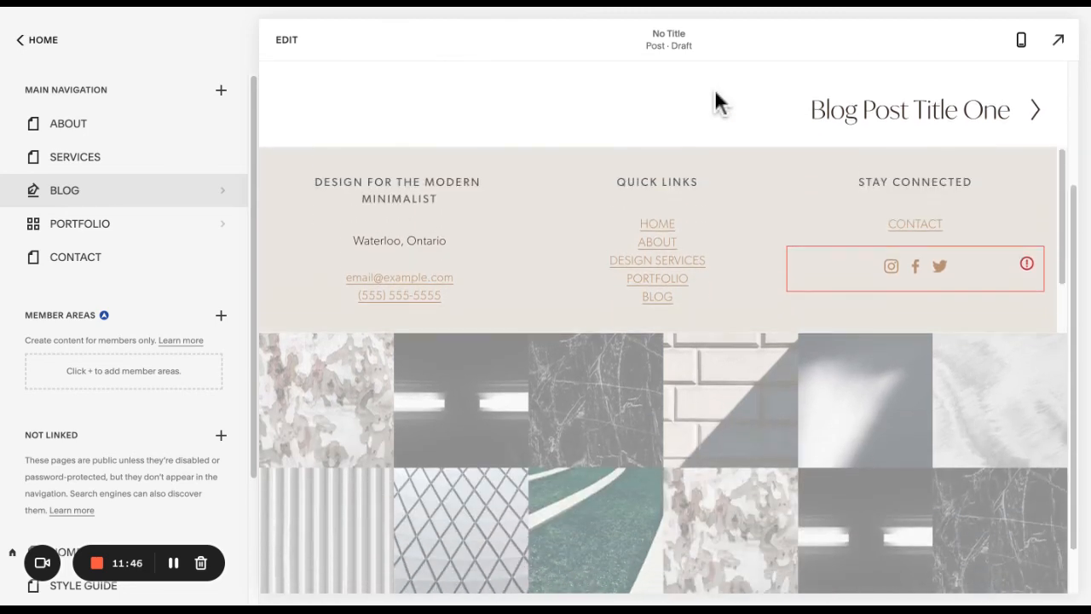
pyautogui.click(102, 190)
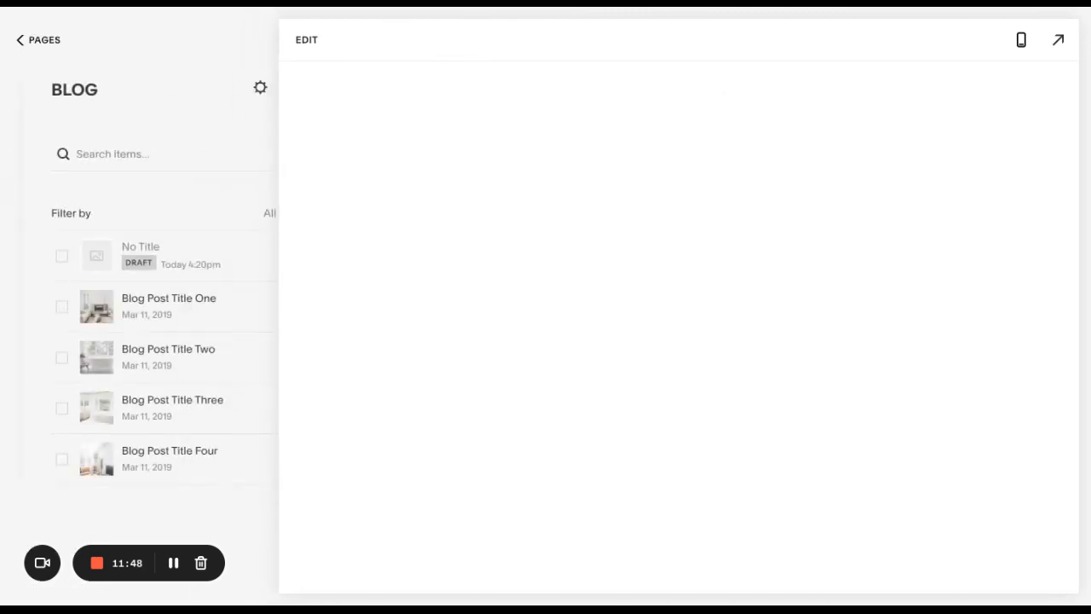
pyautogui.scroll(-7, 684, 116)
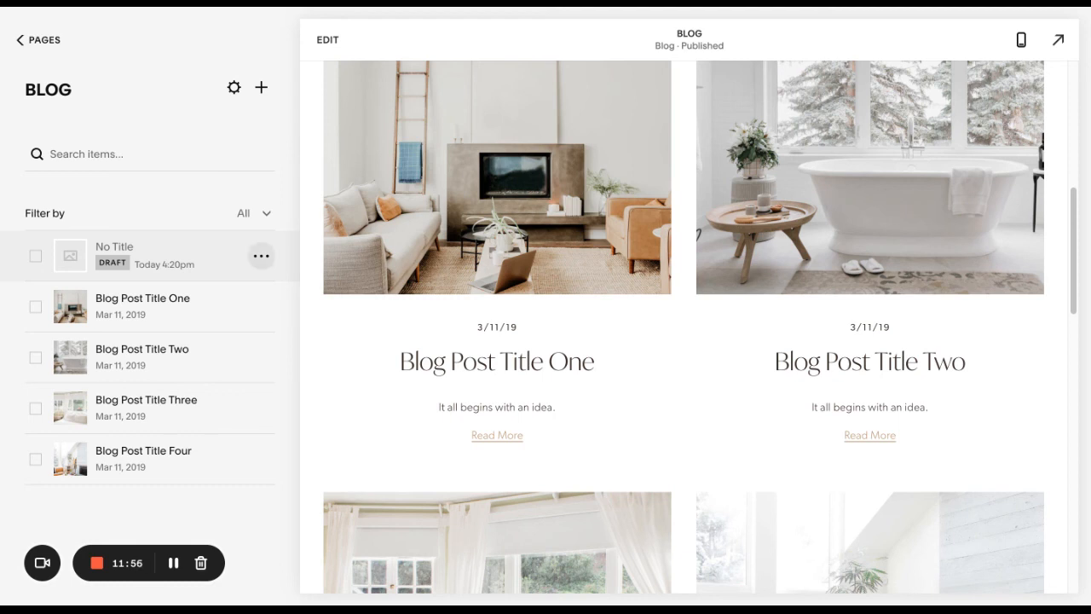
# Duplicate the untitled draft post and look through the copy's settings without changing them
pyautogui.click(261, 256)
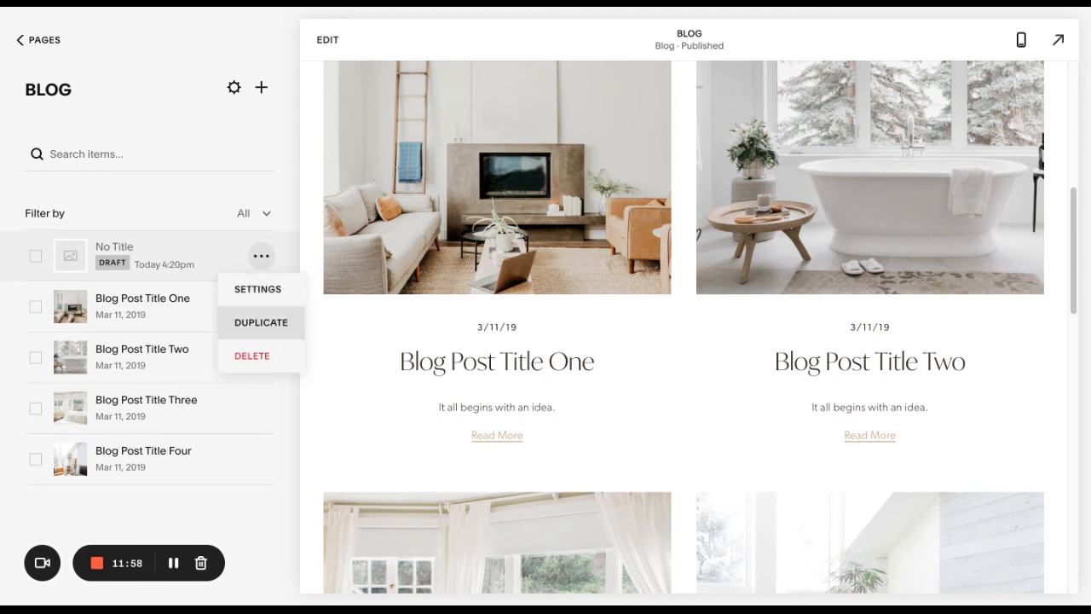
pyautogui.click(256, 322)
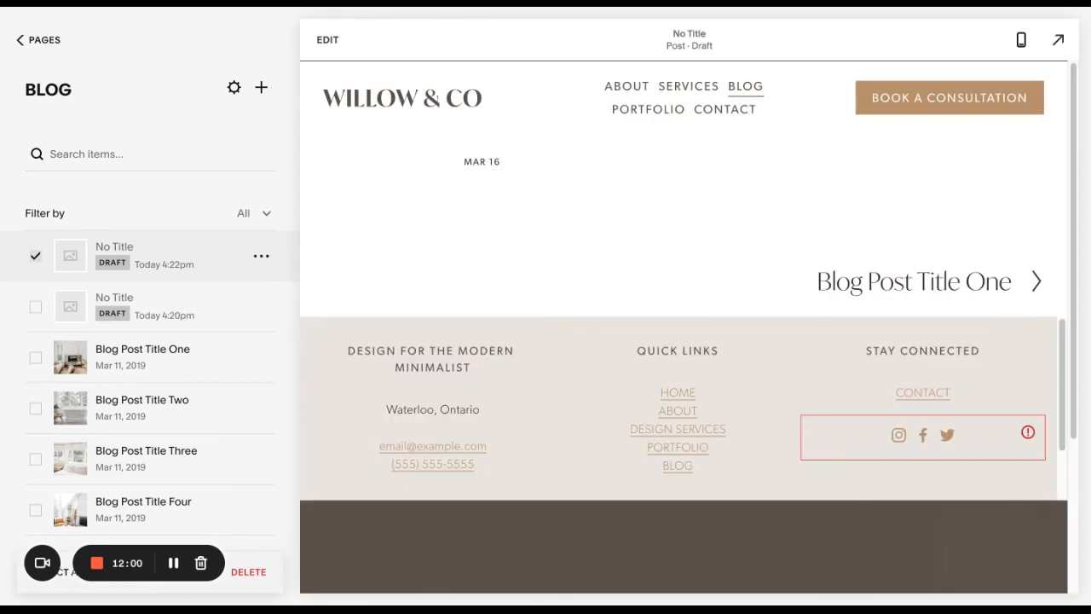
pyautogui.click(261, 255)
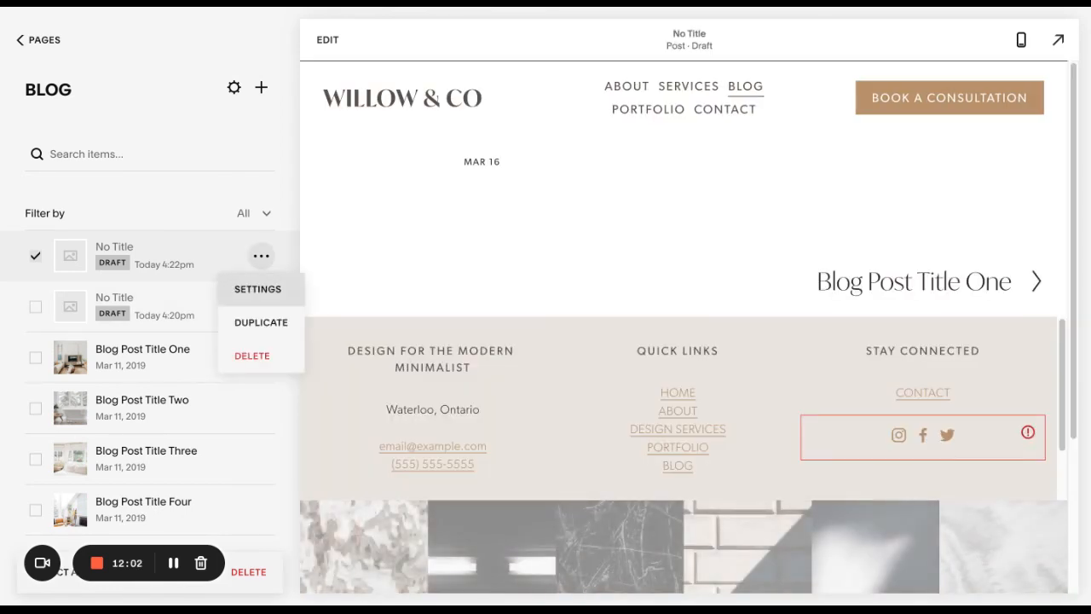
pyautogui.click(258, 287)
pyautogui.scroll(-5, 571, 350)
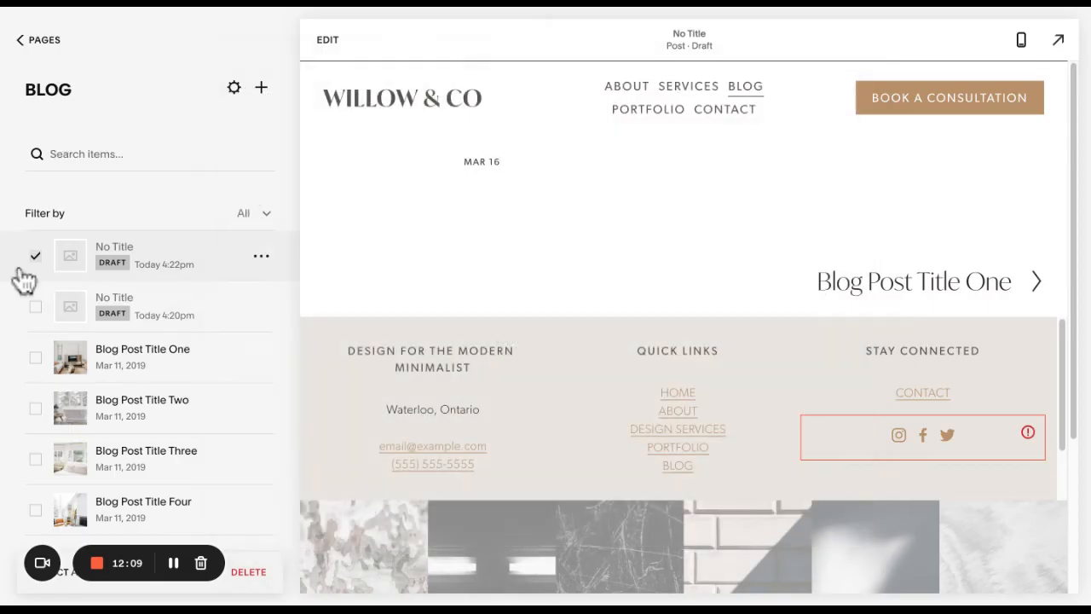
pyautogui.click(244, 78)
# Title the duplicated draft DRAFT POST TEMPLATE and save it
pyautogui.click(327, 39)
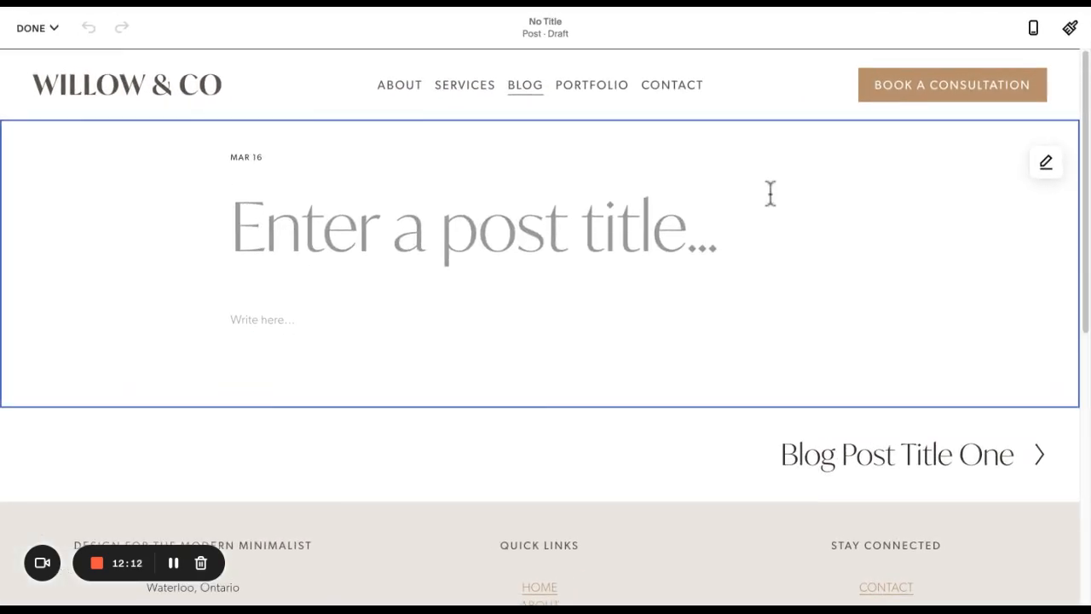
pyautogui.write('DRAFT POST')
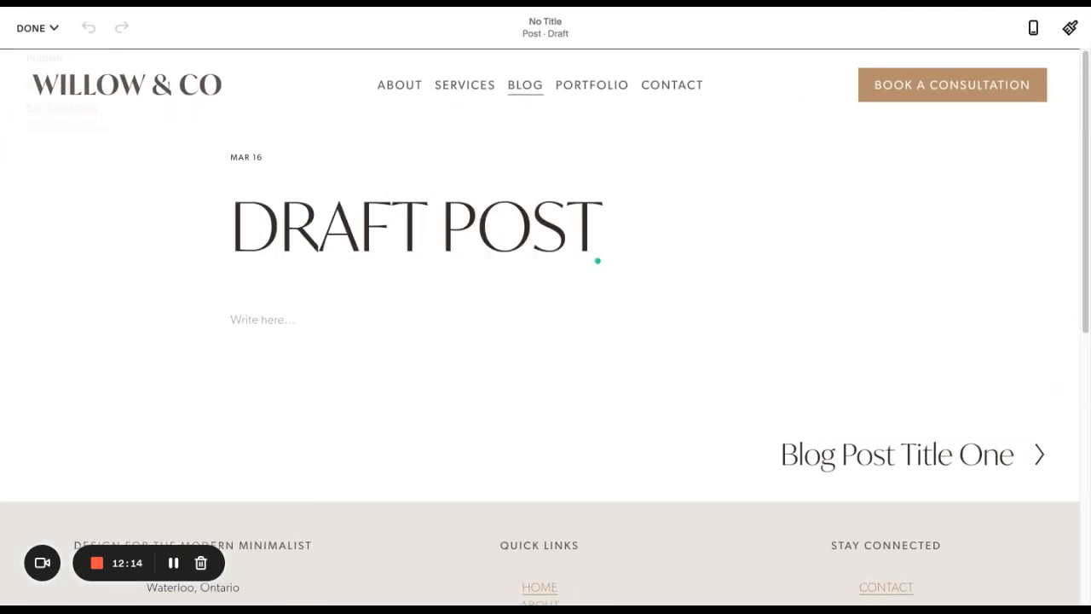
pyautogui.write(' TEMPLATE')
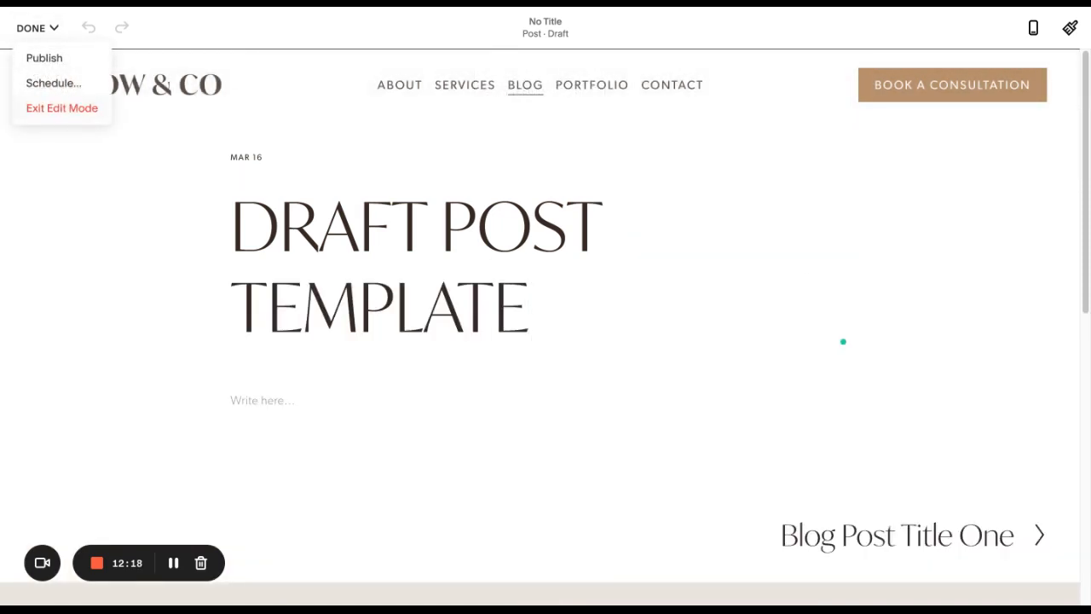
pyautogui.click(980, 86)
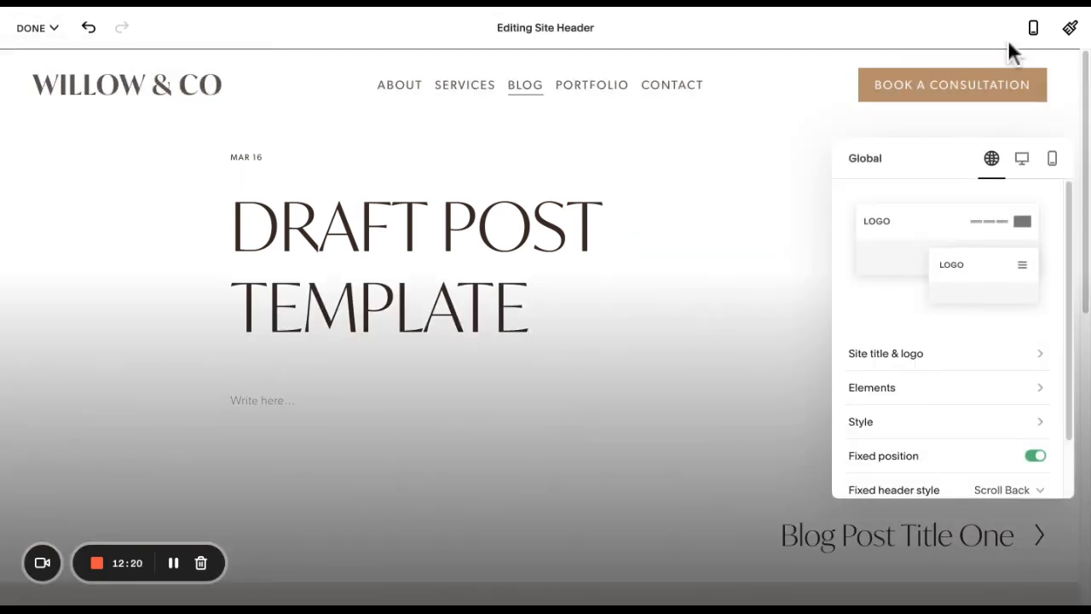
pyautogui.click(1011, 48)
pyautogui.click(32, 28)
pyautogui.click(37, 56)
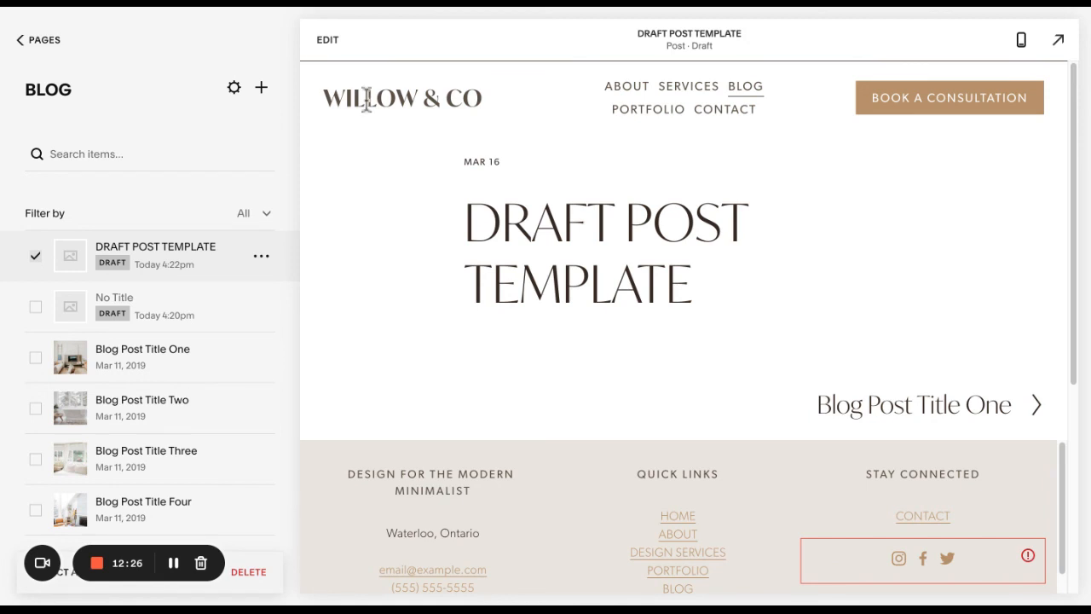
# Duplicate the DRAFT POST TEMPLATE post and delete the copy
pyautogui.click(260, 256)
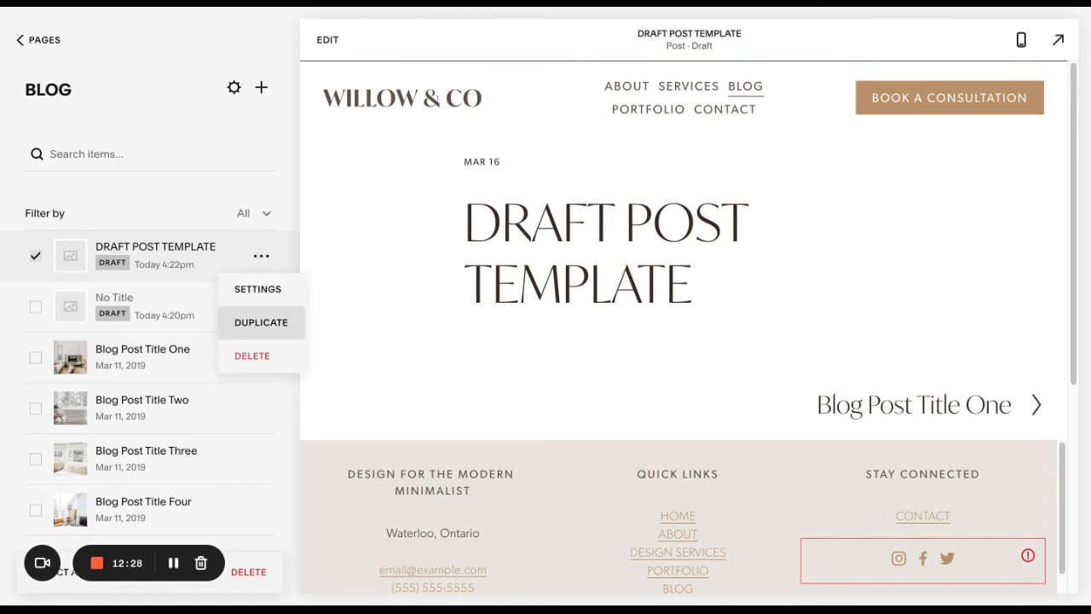
pyautogui.click(255, 321)
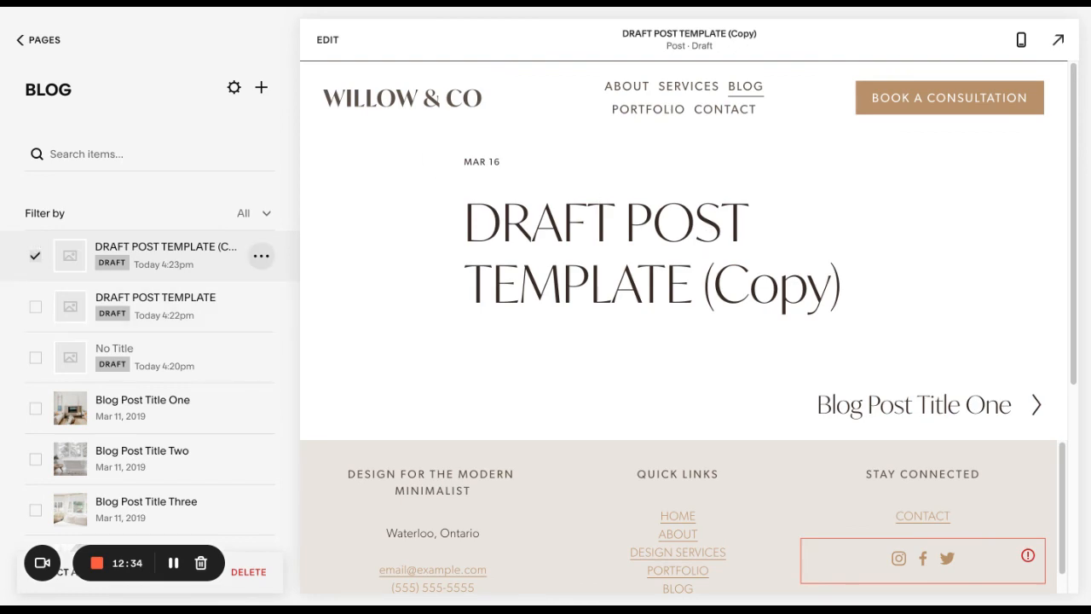
pyautogui.click(261, 256)
pyautogui.click(256, 355)
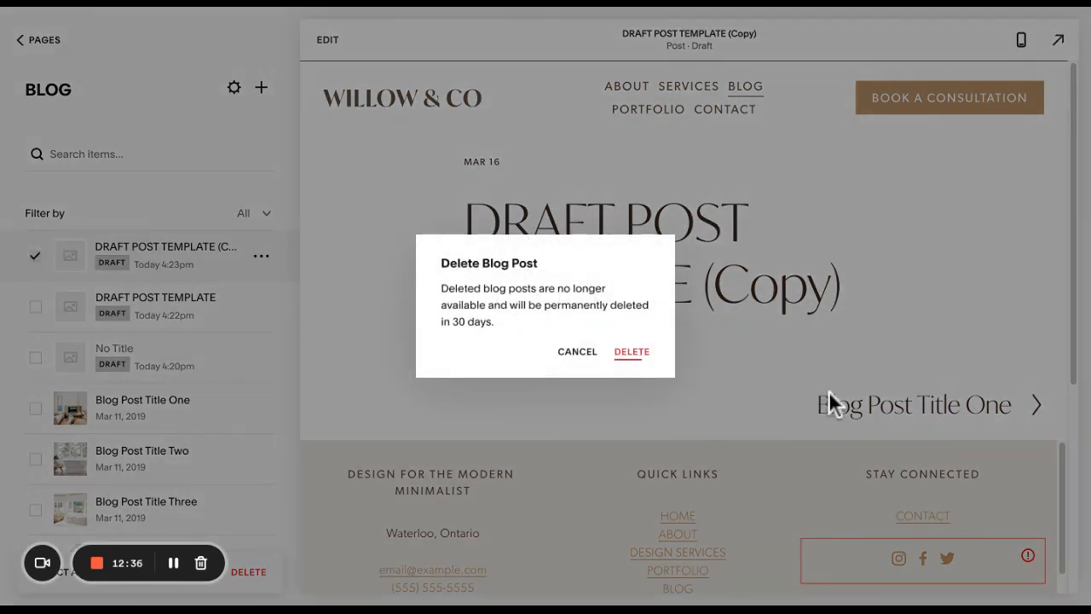
pyautogui.press('Return')
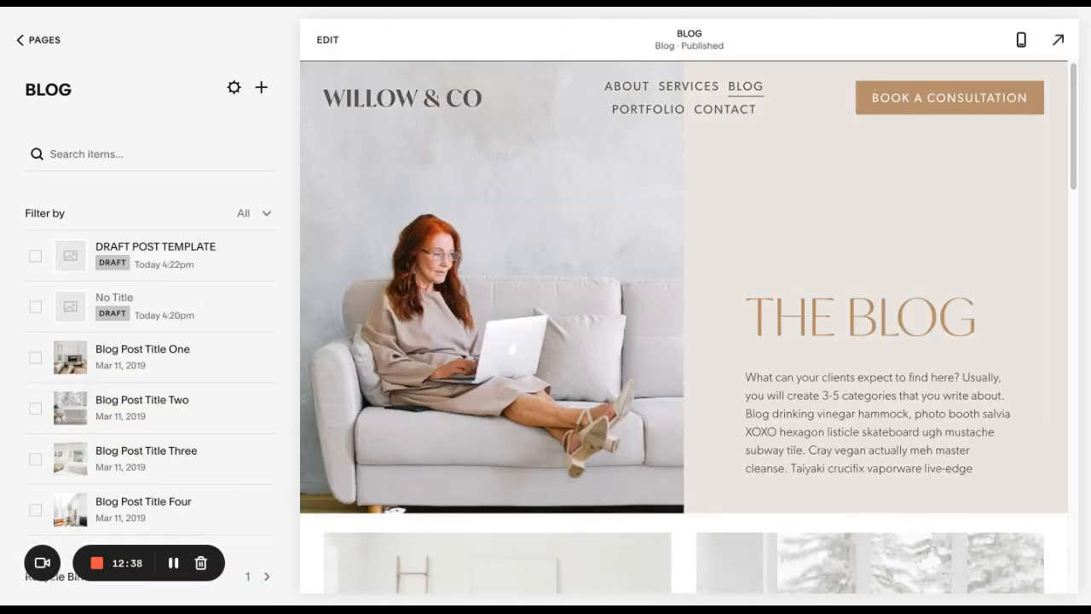
# Delete the DRAFT POST TEMPLATE post and the remaining untitled draft post
pyautogui.click(258, 256)
pyautogui.click(253, 356)
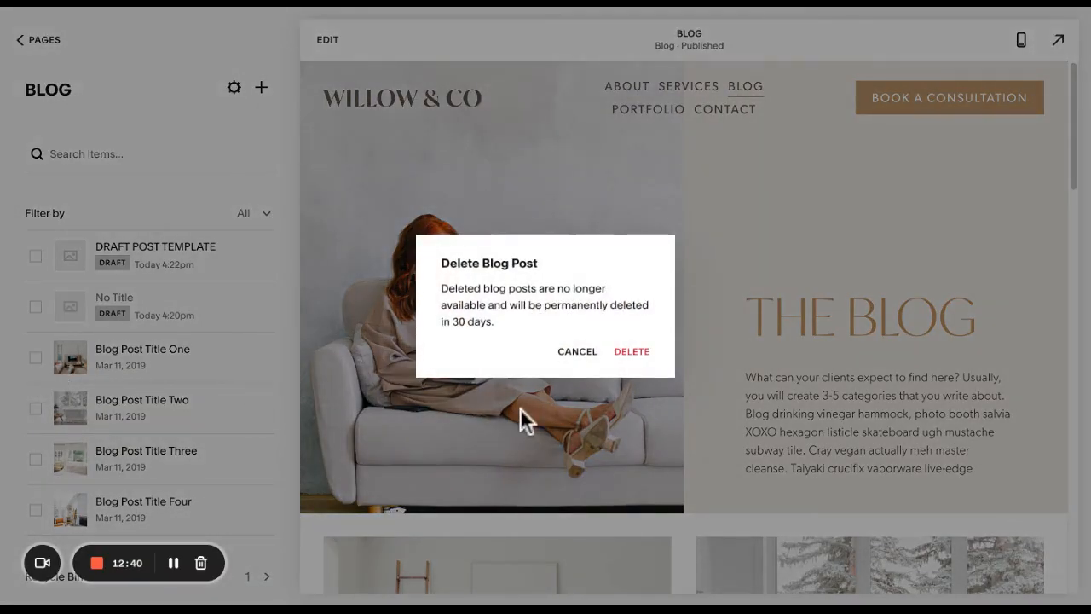
pyautogui.press('Return')
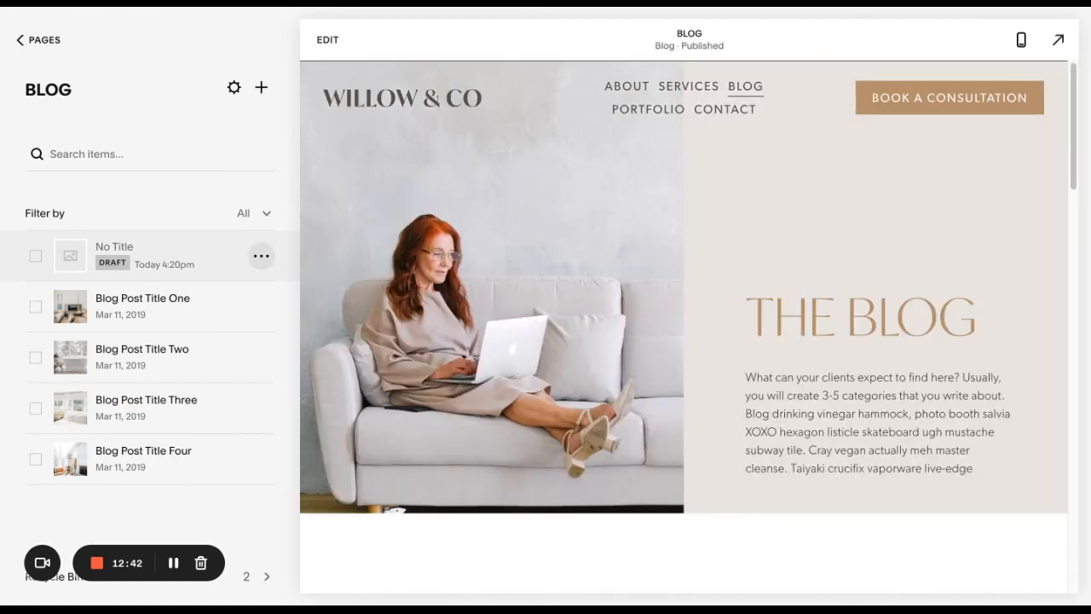
pyautogui.click(261, 256)
pyautogui.click(253, 355)
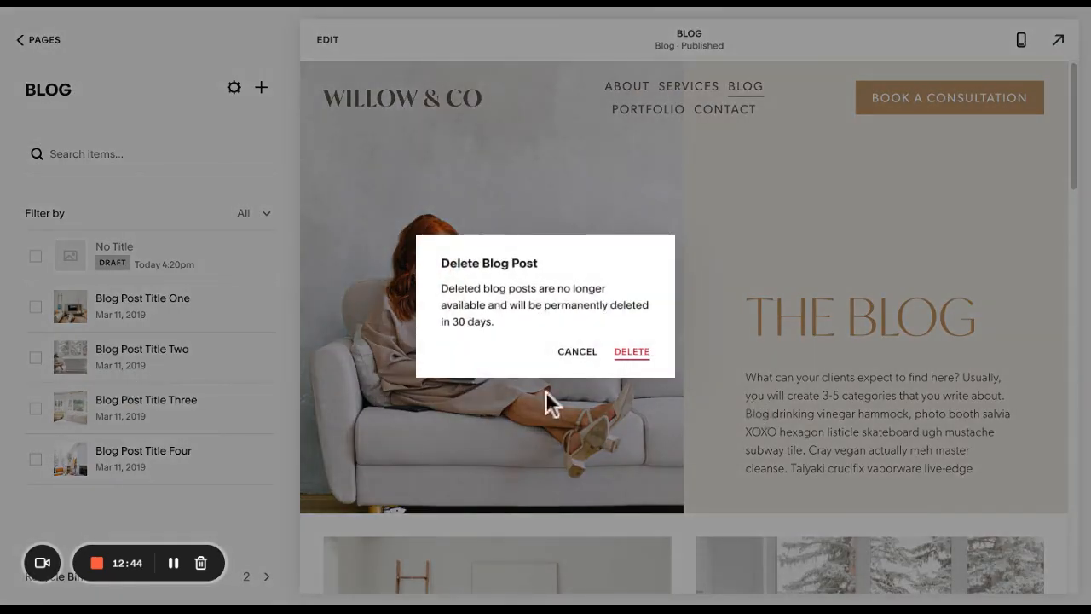
pyautogui.press('Return')
pyautogui.scroll(-3, 736, 176)
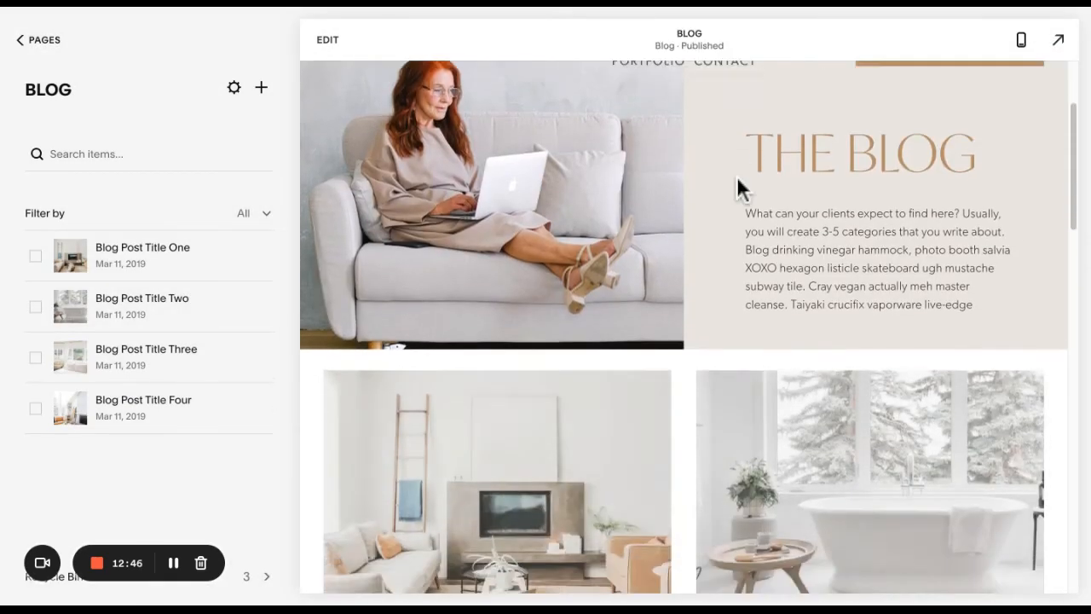
pyautogui.scroll(-7, 737, 176)
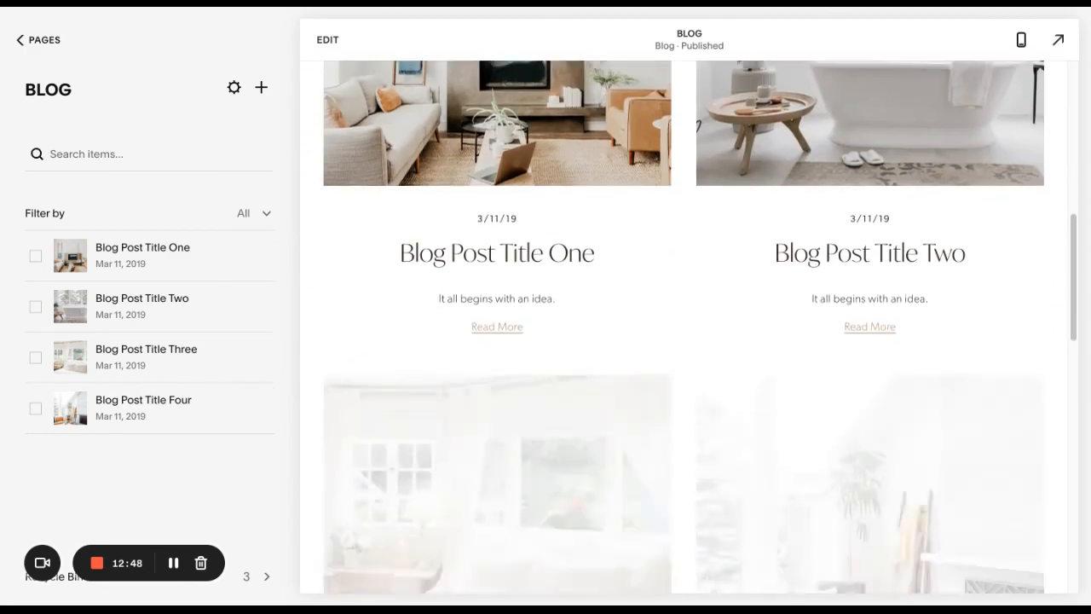